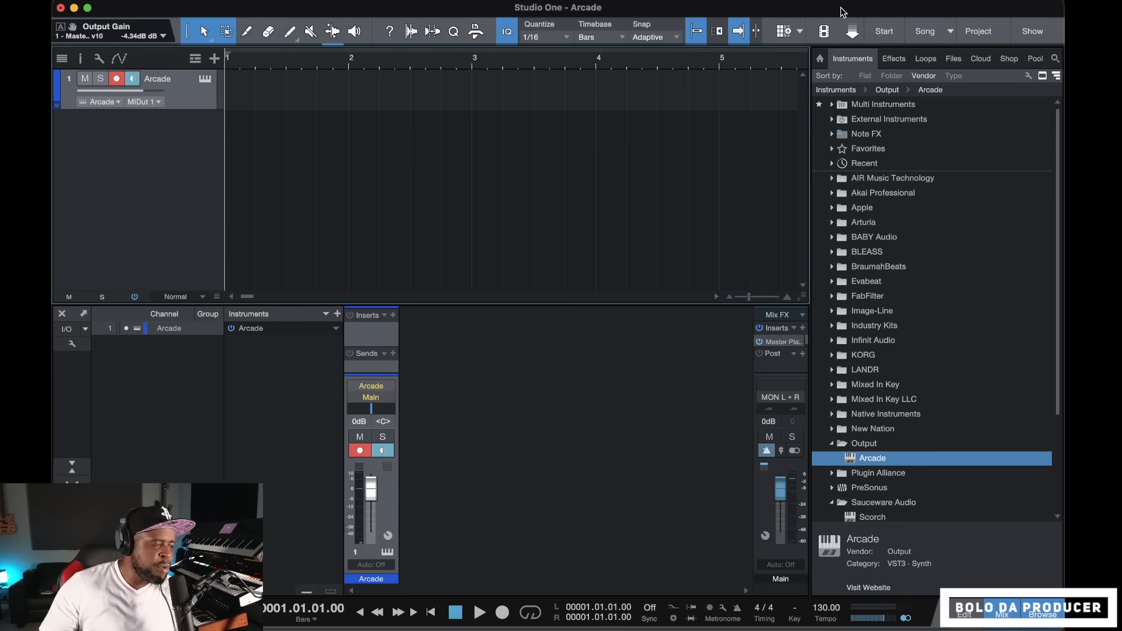
# Set the session key of the Arcade instrument to C min, closing its editor window when done
pyautogui.click(205, 79)
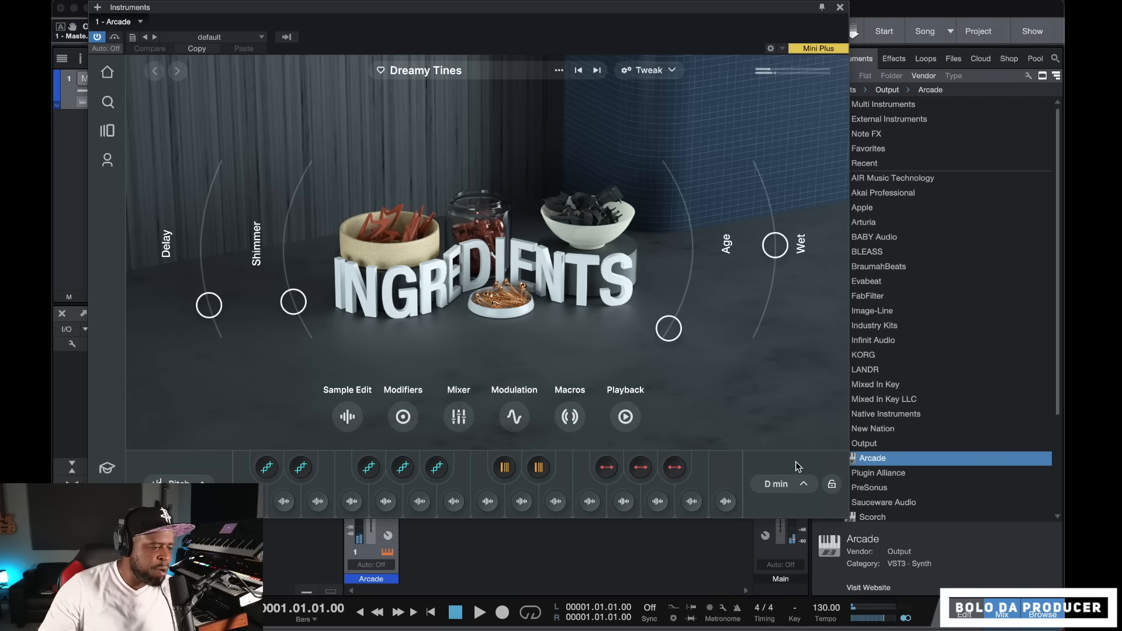
pyautogui.click(801, 483)
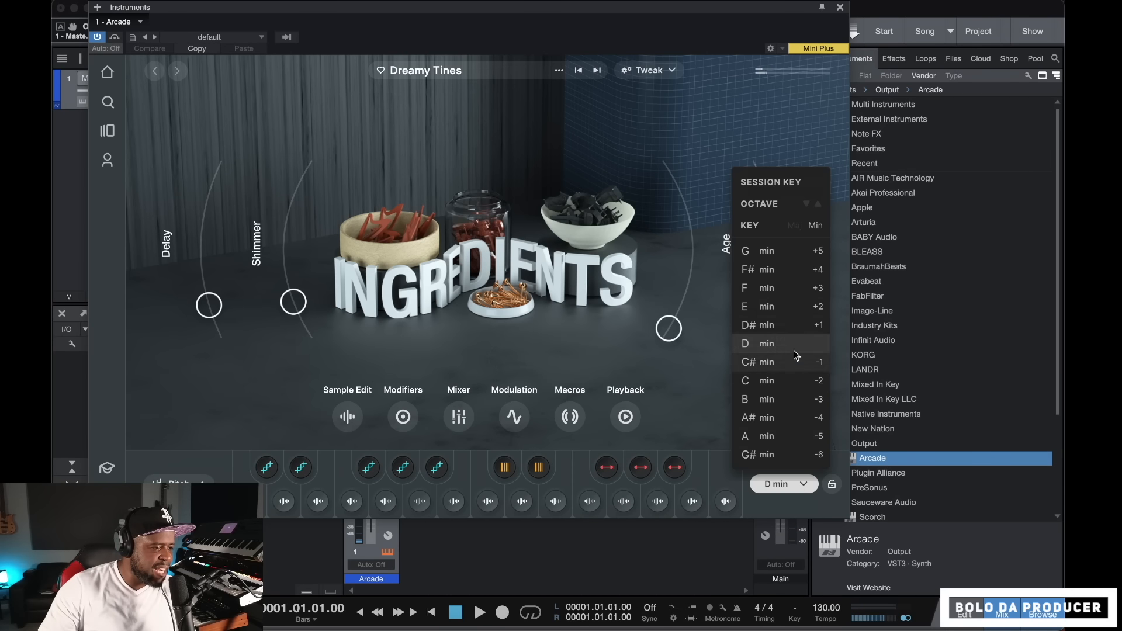
pyautogui.click(767, 386)
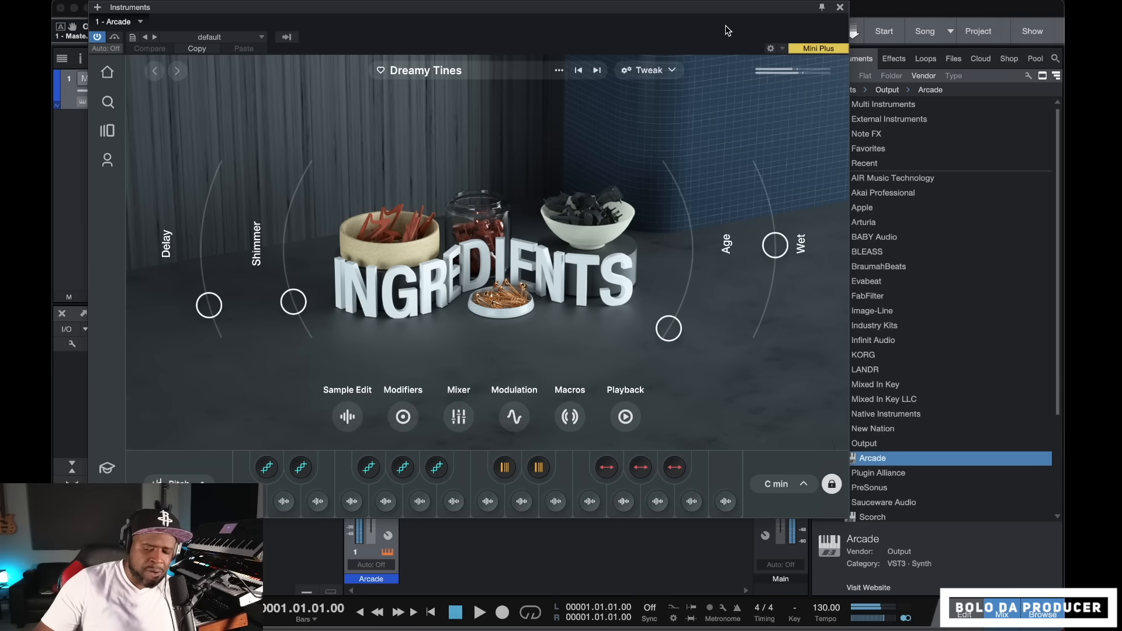
pyautogui.click(840, 7)
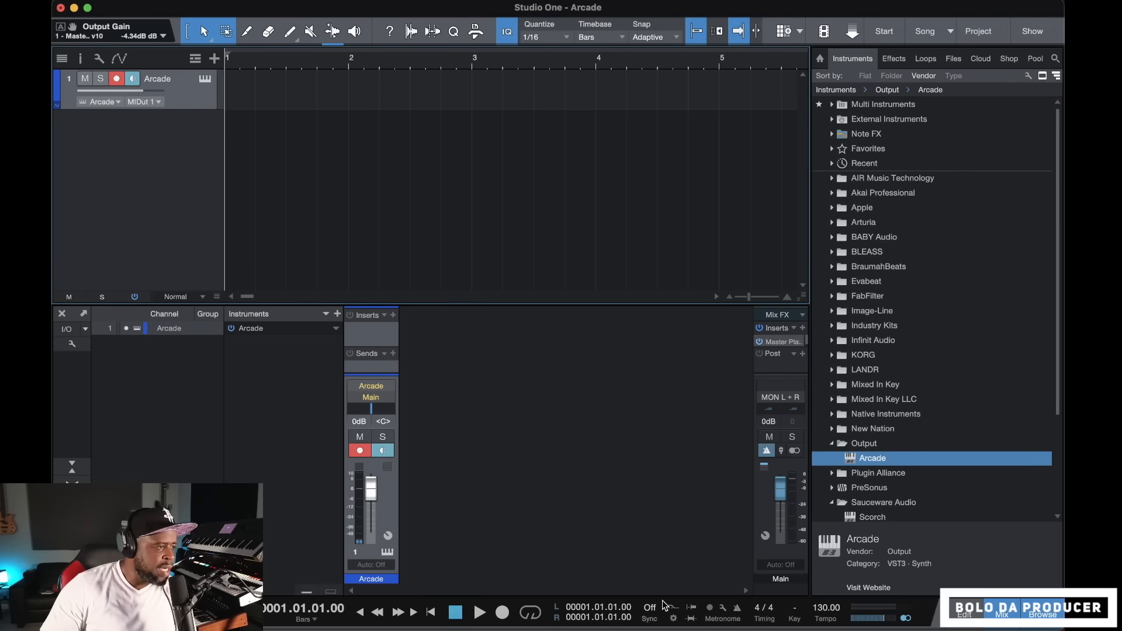
# Set the quantize value to 1/8 and record a 16-bar part on the Arcade track from bar 1
pyautogui.click(552, 37)
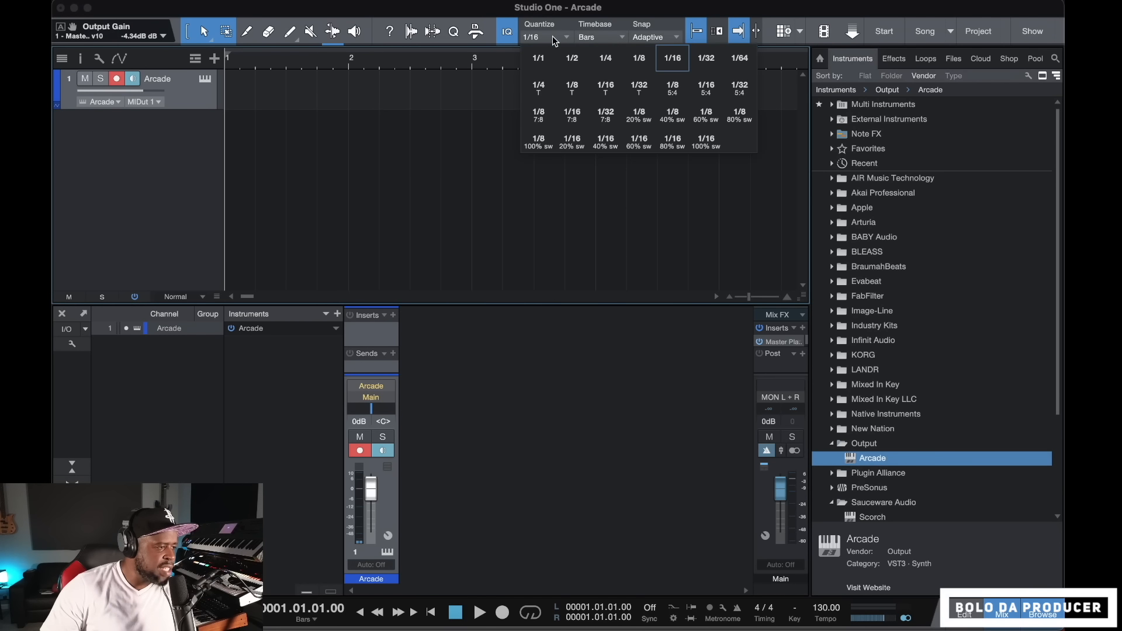
pyautogui.click(640, 58)
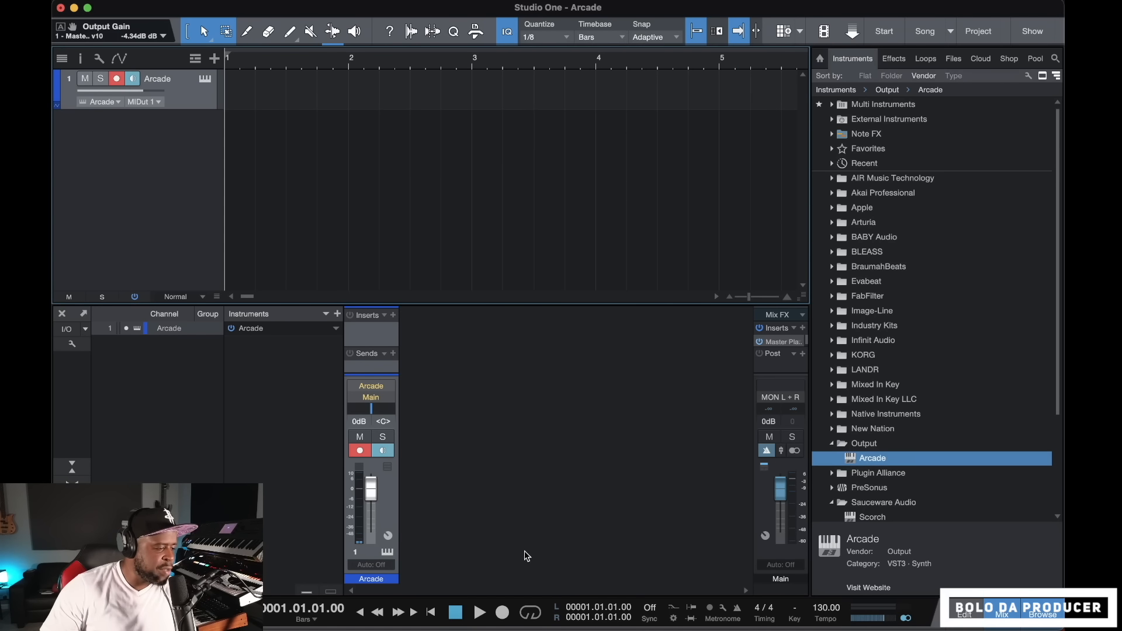
pyautogui.click(505, 615)
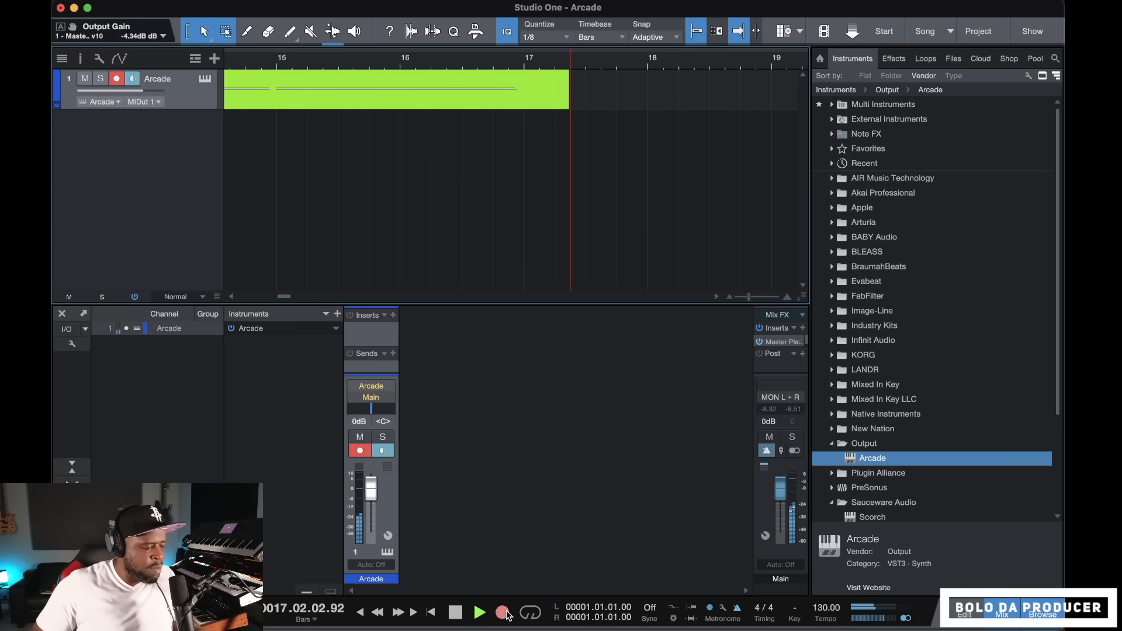
pyautogui.press('space')
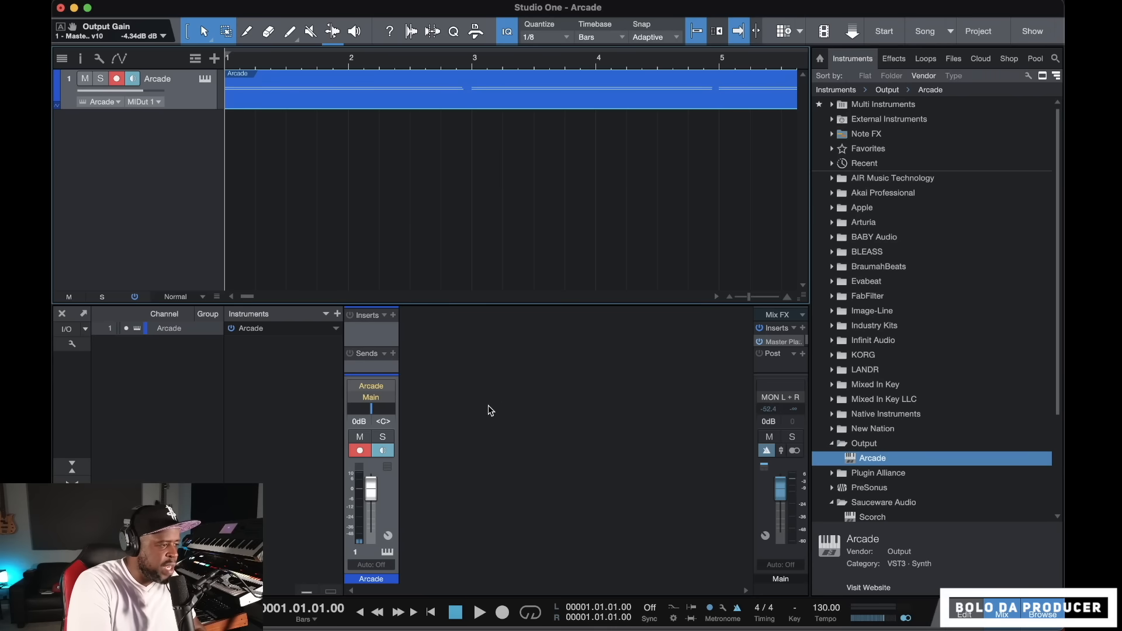
# Mix down the recorded Arcade part to a new audio track and play back the result
pyautogui.press('w')
pyautogui.press('w')
pyautogui.press('w')
pyautogui.press('w')
pyautogui.press('w')
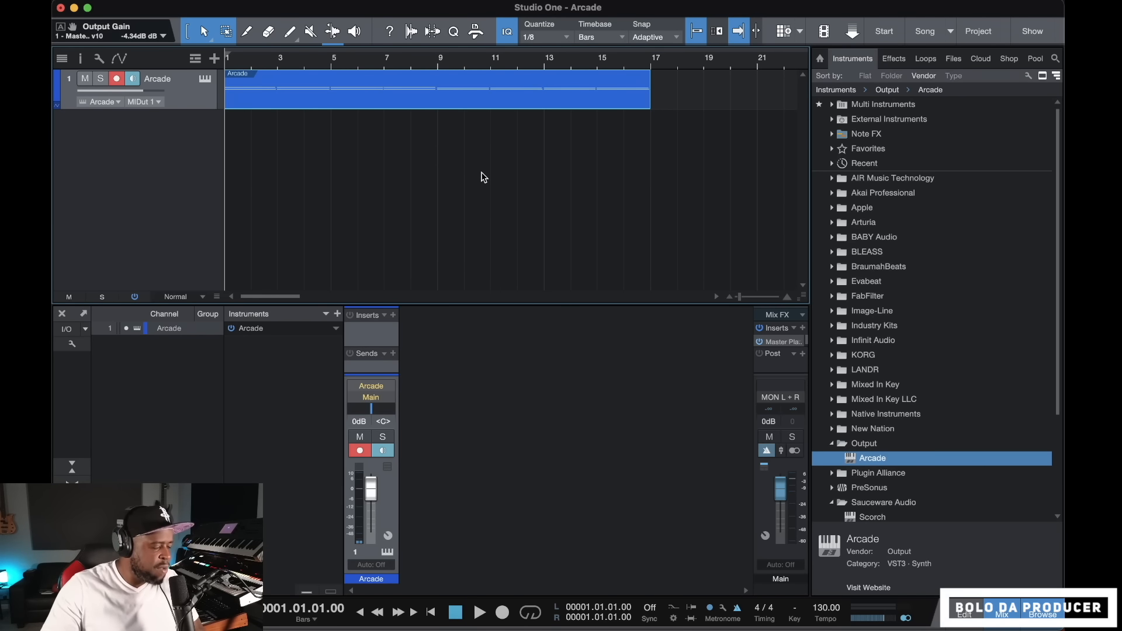
pyautogui.rightClick(456, 99)
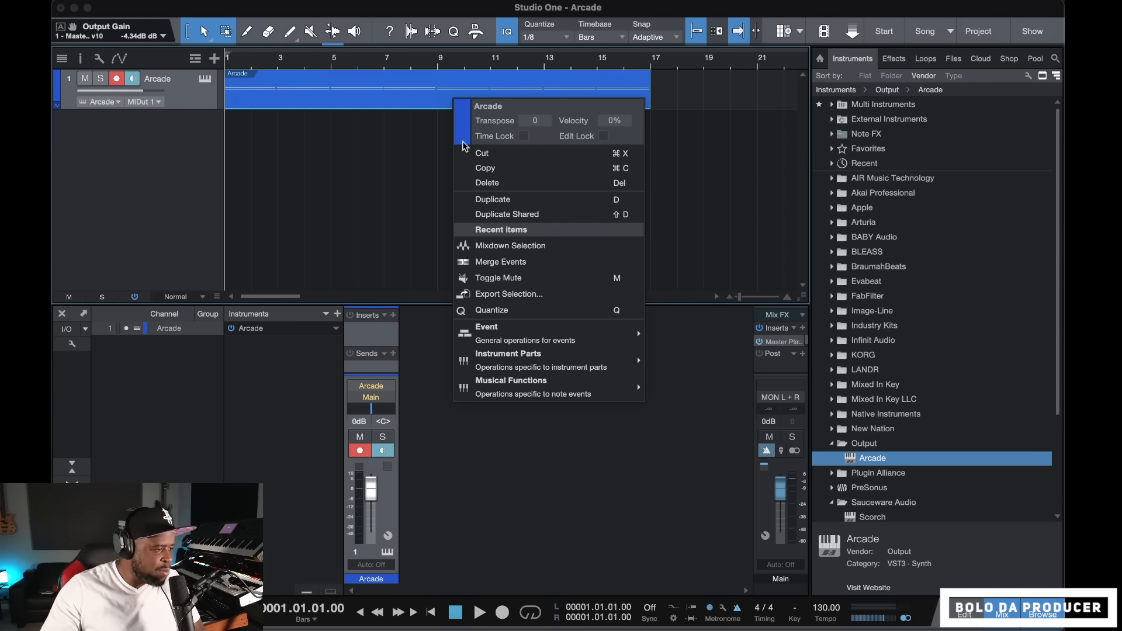
pyautogui.click(491, 248)
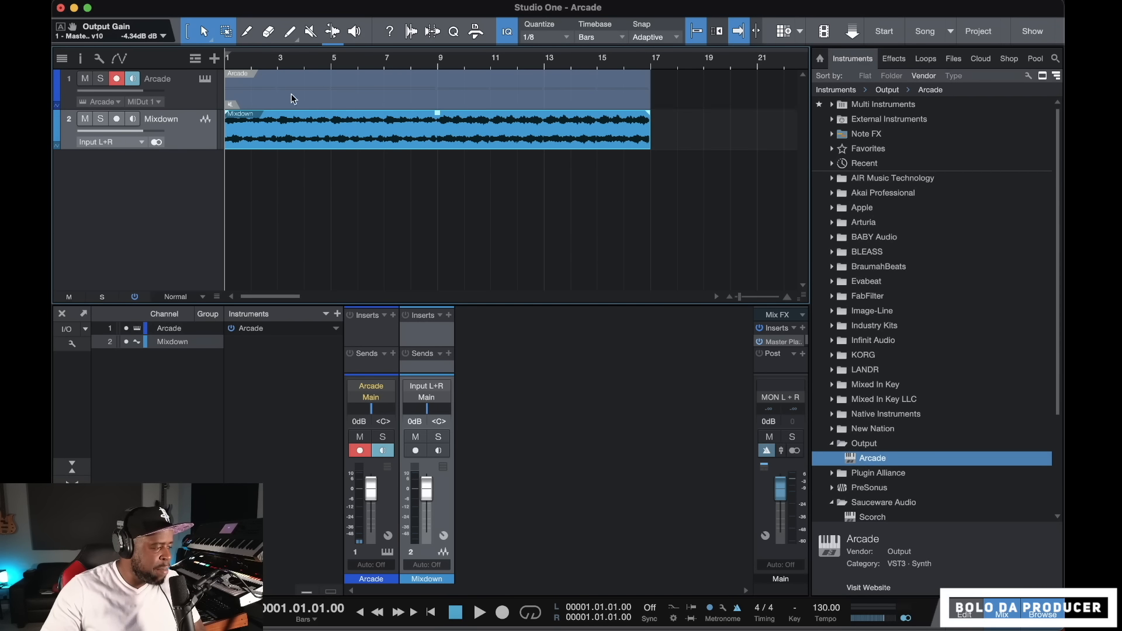
pyautogui.press('space')
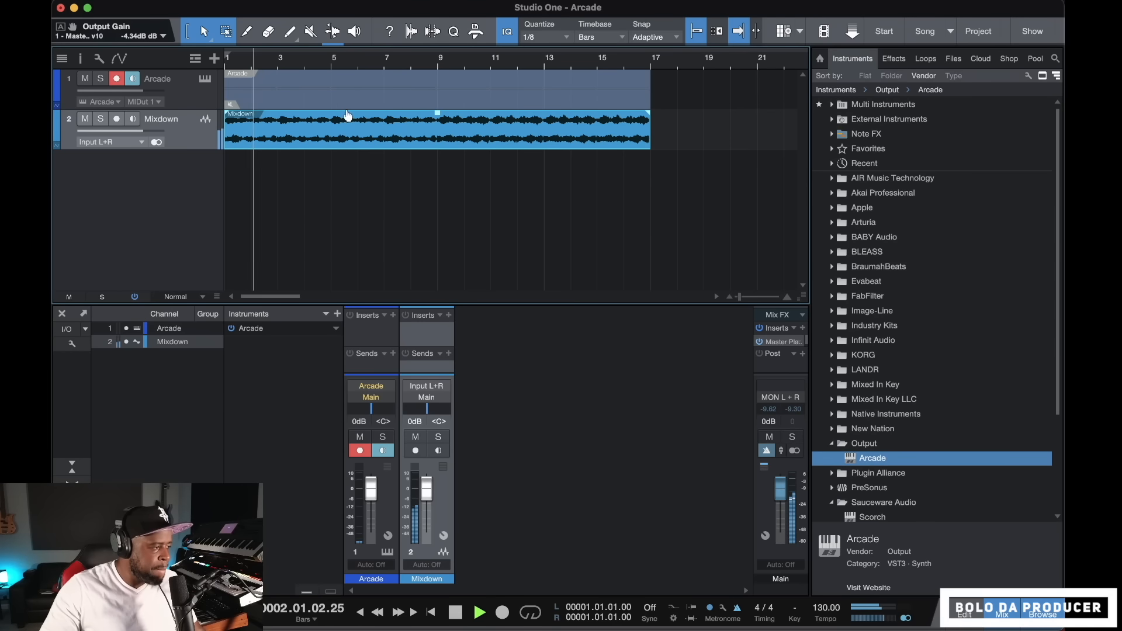
pyautogui.press('space')
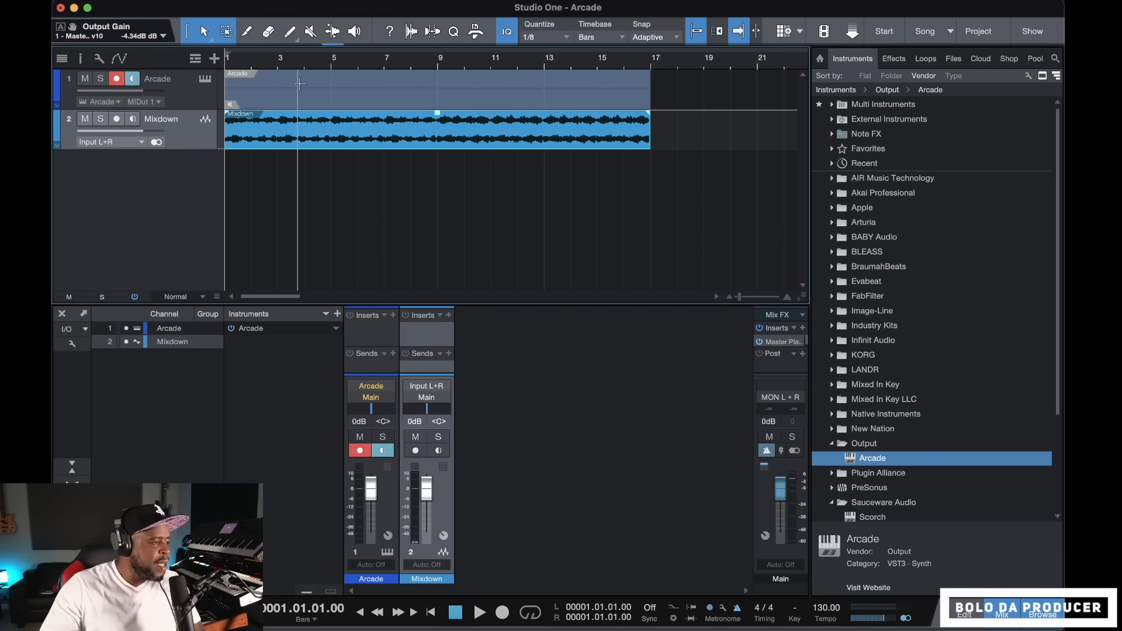
# Delete the original note part from the Arcade track and mute the Mixdown track
pyautogui.click(265, 102)
pyautogui.press('Delete')
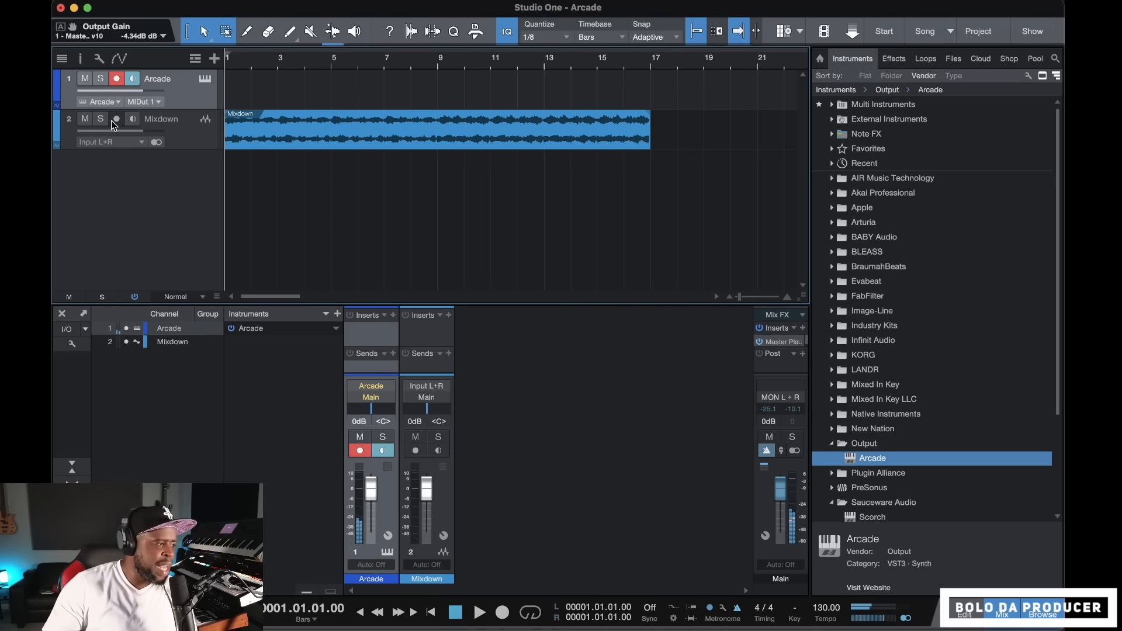
pyautogui.click(85, 119)
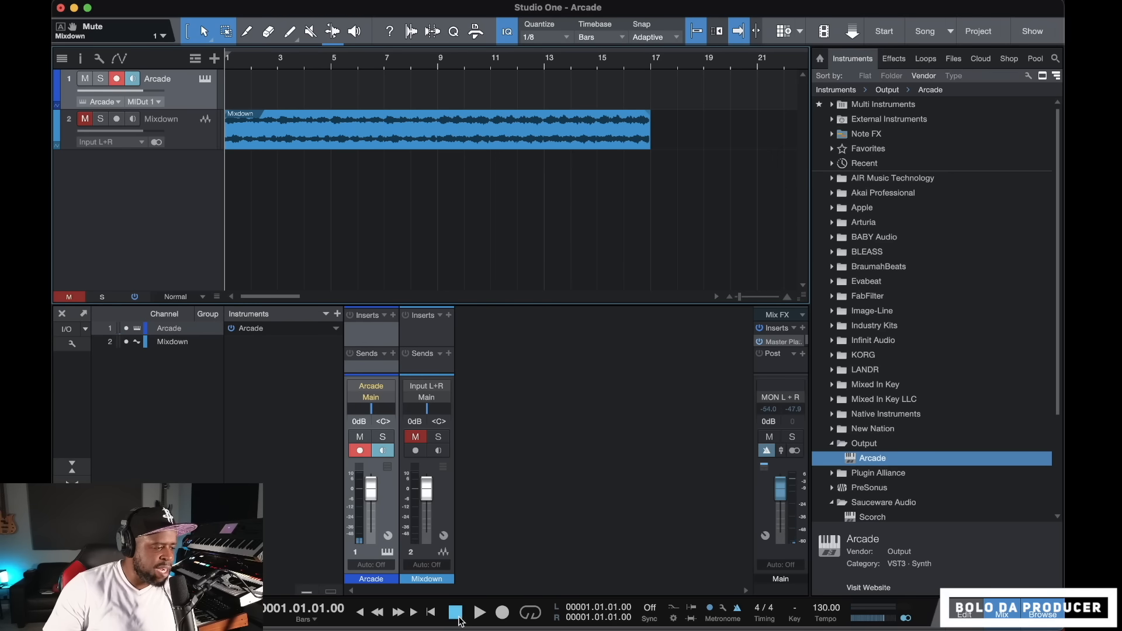
# Record a second Arcade part over 8 bars, mixed down to its own audio track, and hide the Arcade track
pyautogui.click(503, 613)
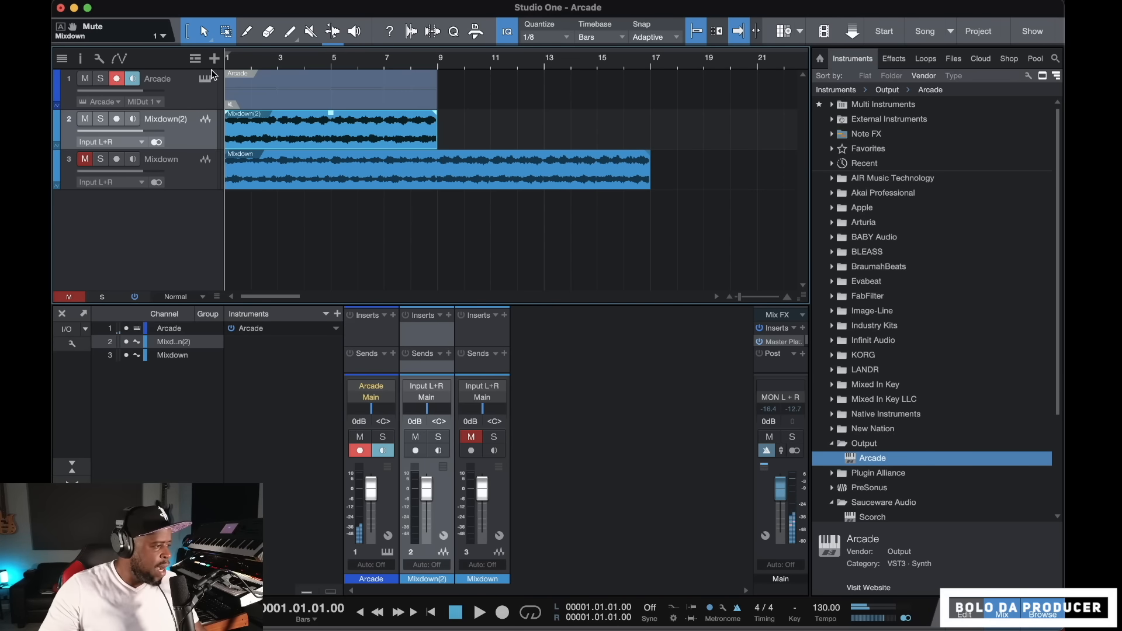
pyautogui.click(183, 97)
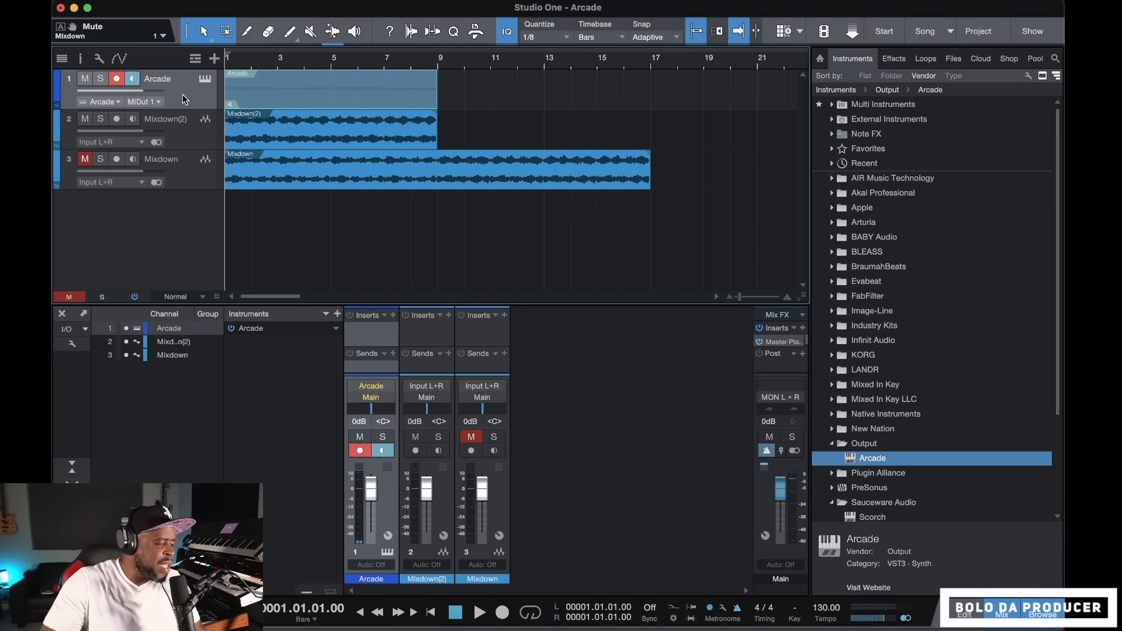
pyautogui.rightClick(183, 93)
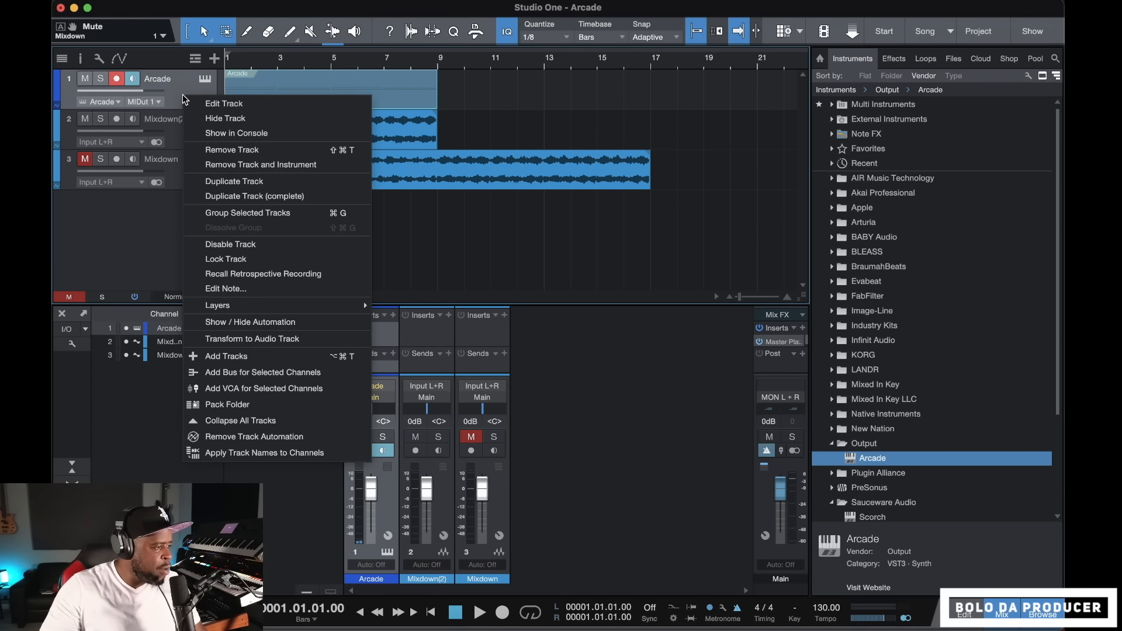
pyautogui.click(222, 123)
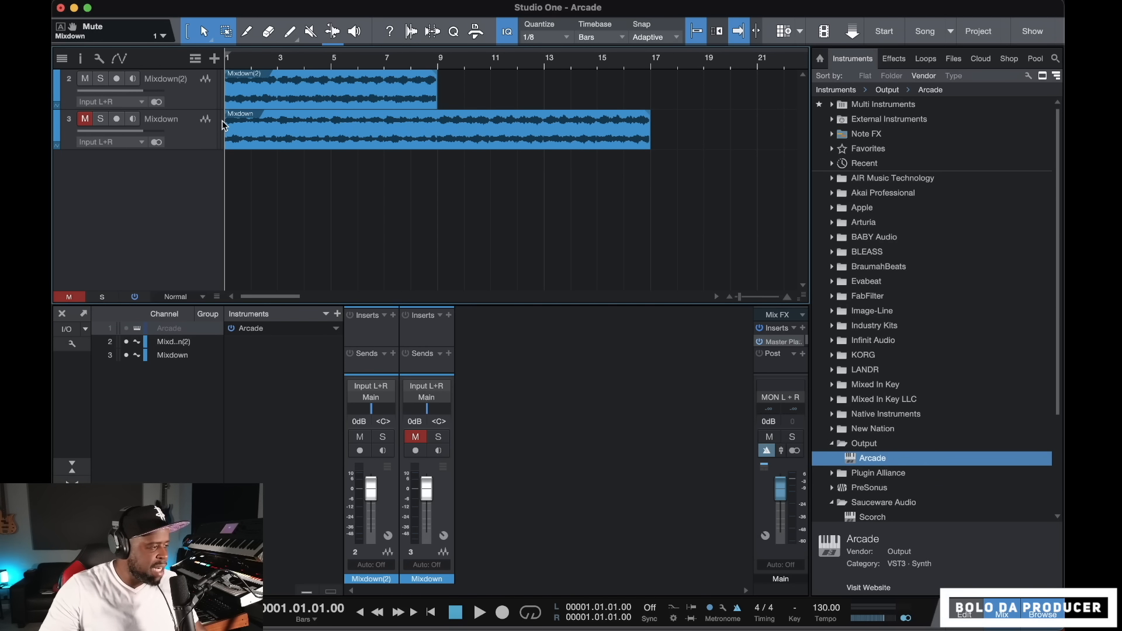
# Unmute the 16-bar Mixdown track and move its bars 9 to 17 onto a new track starting at bar 1
pyautogui.click(85, 119)
pyautogui.moveTo(435, 129); pyautogui.dragTo(649, 129)
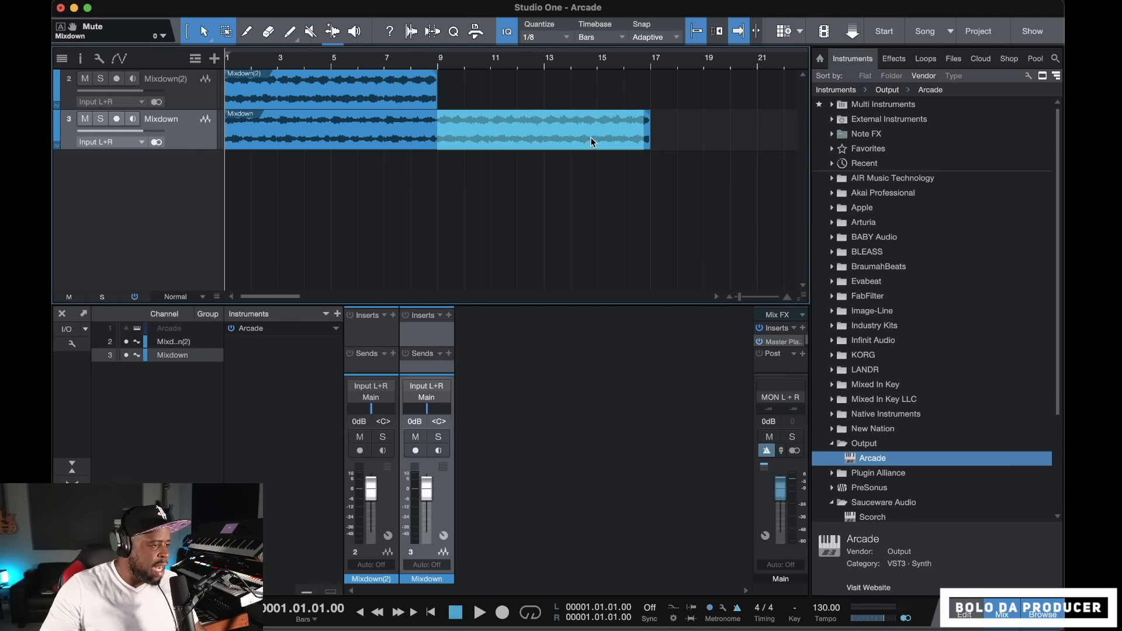
pyautogui.click(584, 173)
pyautogui.moveTo(439, 124); pyautogui.dragTo(681, 126)
pyautogui.moveTo(570, 133); pyautogui.dragTo(351, 166)
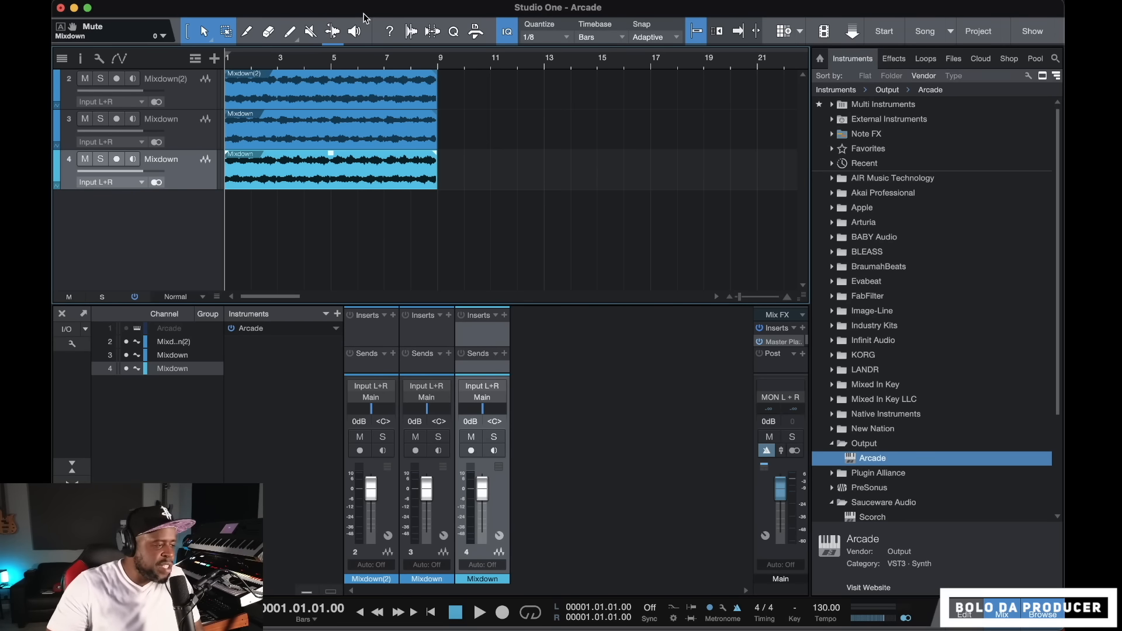
# Solo the Mixdown(2) track and loop playback over bars 1 to 9 to hear it
pyautogui.click(101, 80)
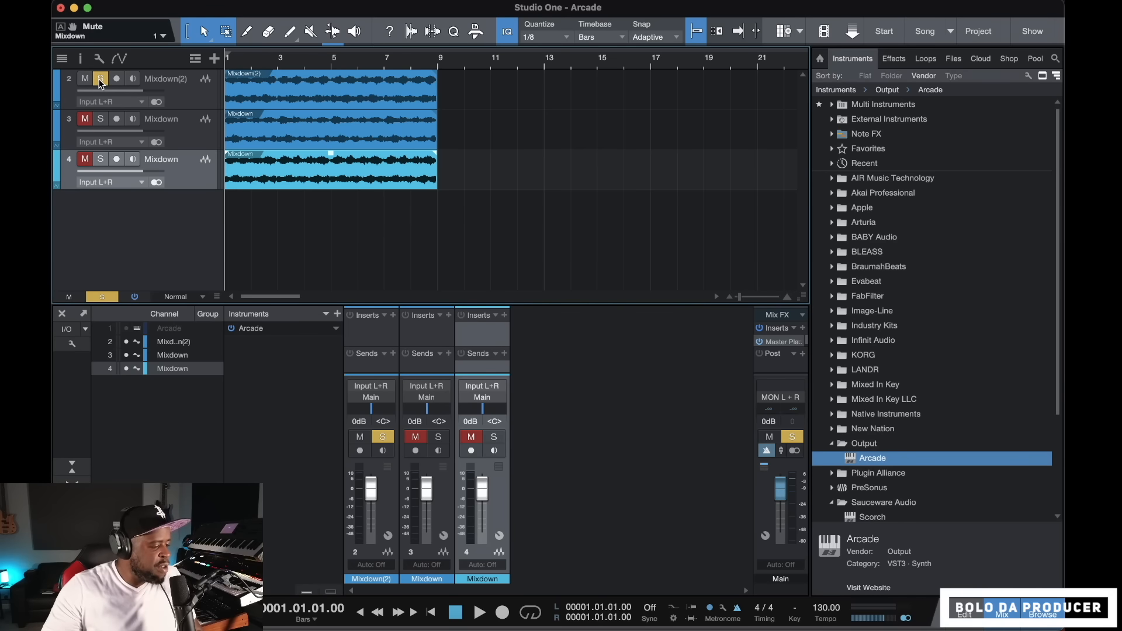
pyautogui.press('p')
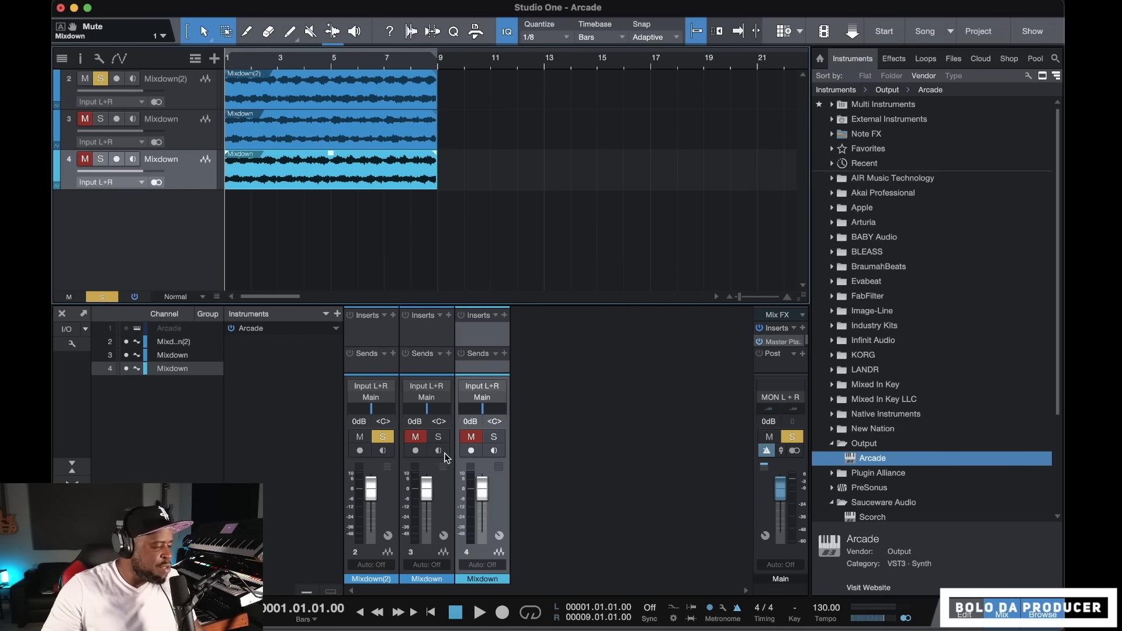
pyautogui.click(530, 612)
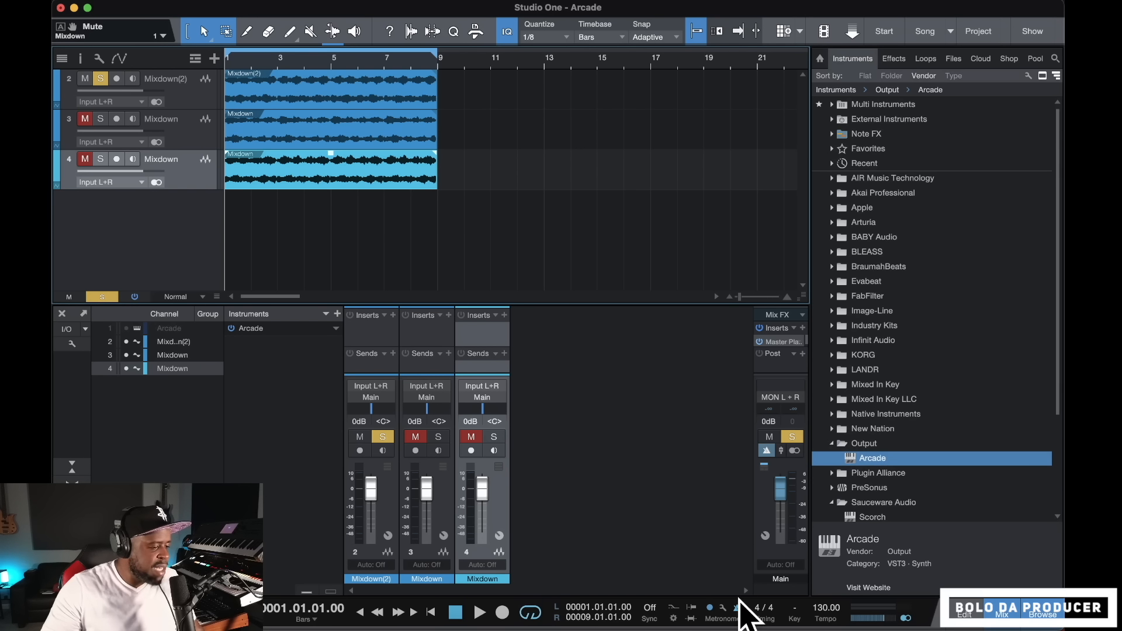
pyautogui.press('space')
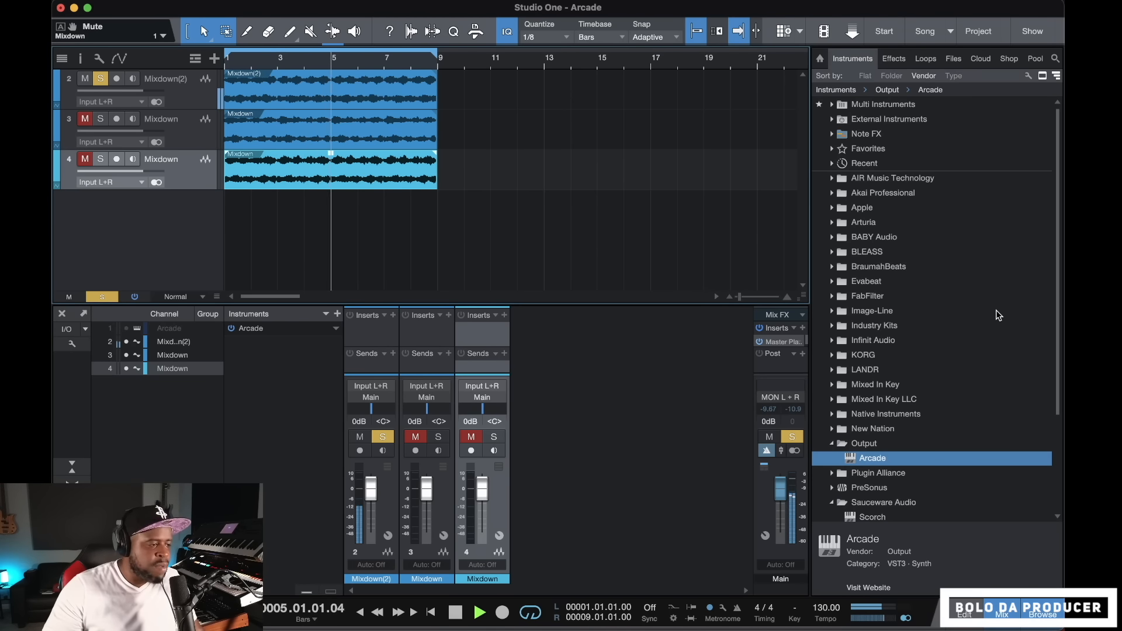
pyautogui.press('space')
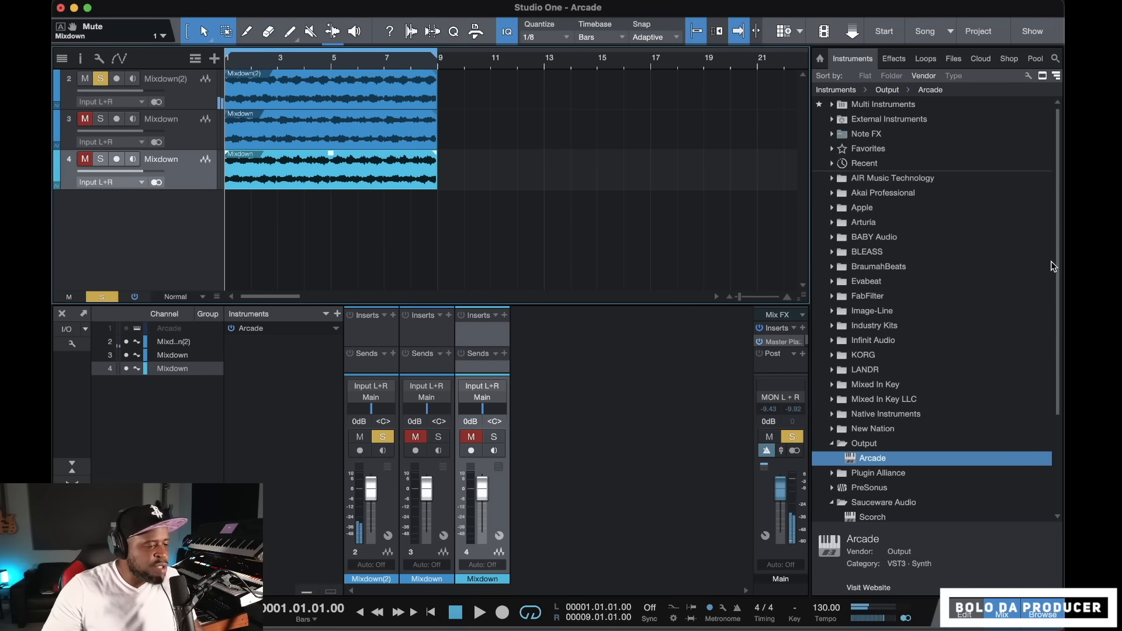
# In the file browser, collapse the 2023 - 808's folder and expand 2023 - Hats in the BDP - 2023 Drum Kit - 16bit
pyautogui.moveTo(1056, 273)
pyautogui.mouseDown()
pyautogui.moveTo(1054, 329)
pyautogui.moveTo(1054, 264)
pyautogui.mouseUp()
pyautogui.click(954, 59)
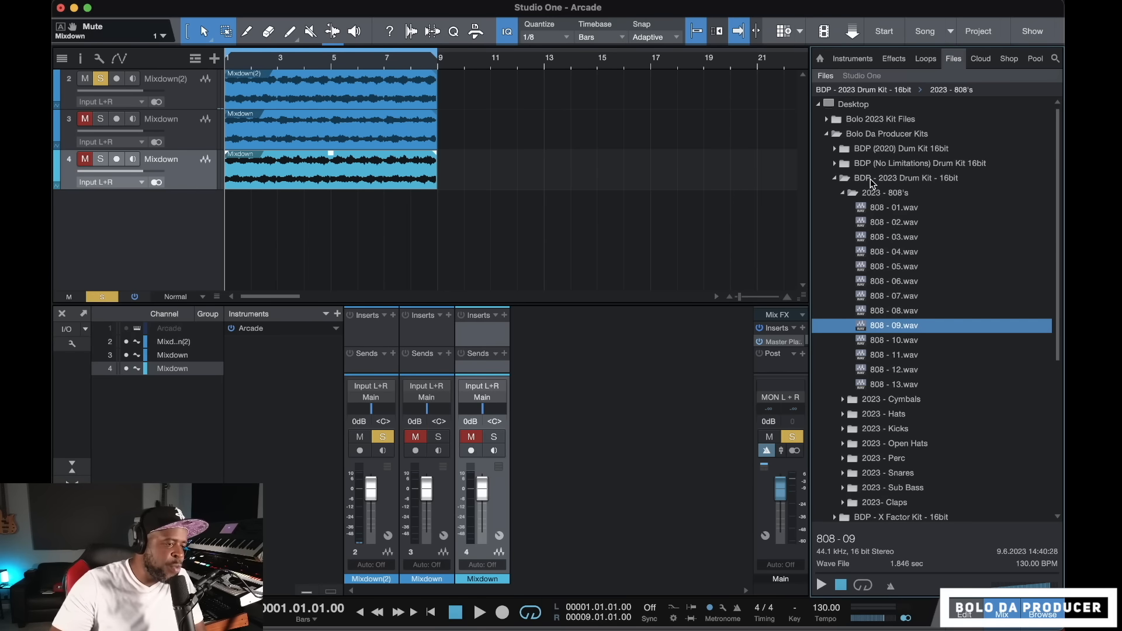
pyautogui.click(844, 193)
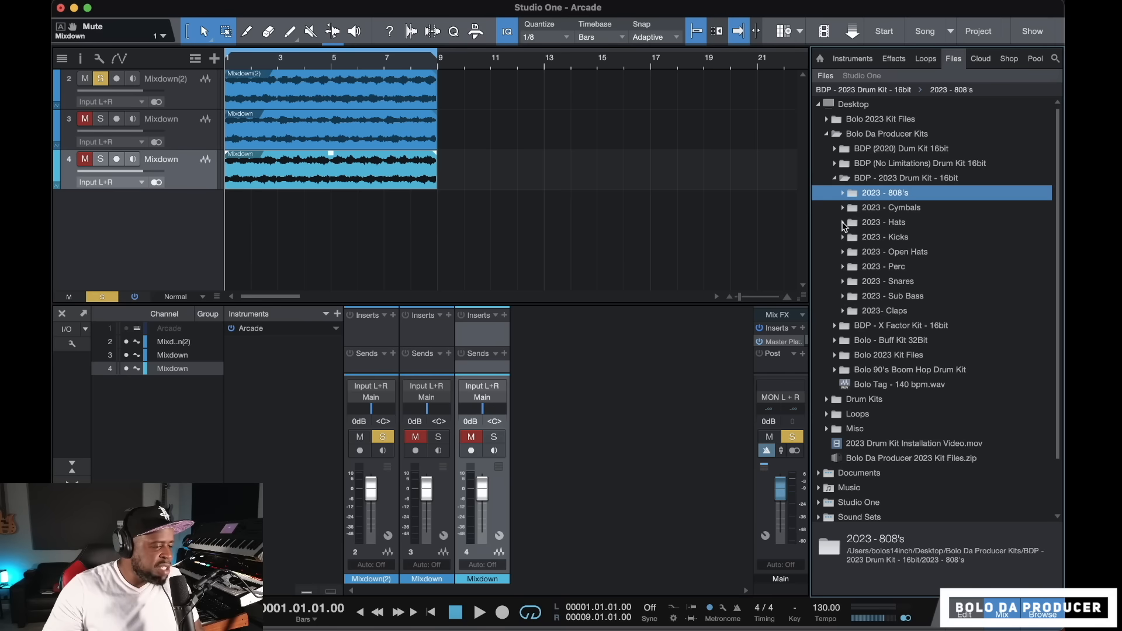
pyautogui.click(844, 223)
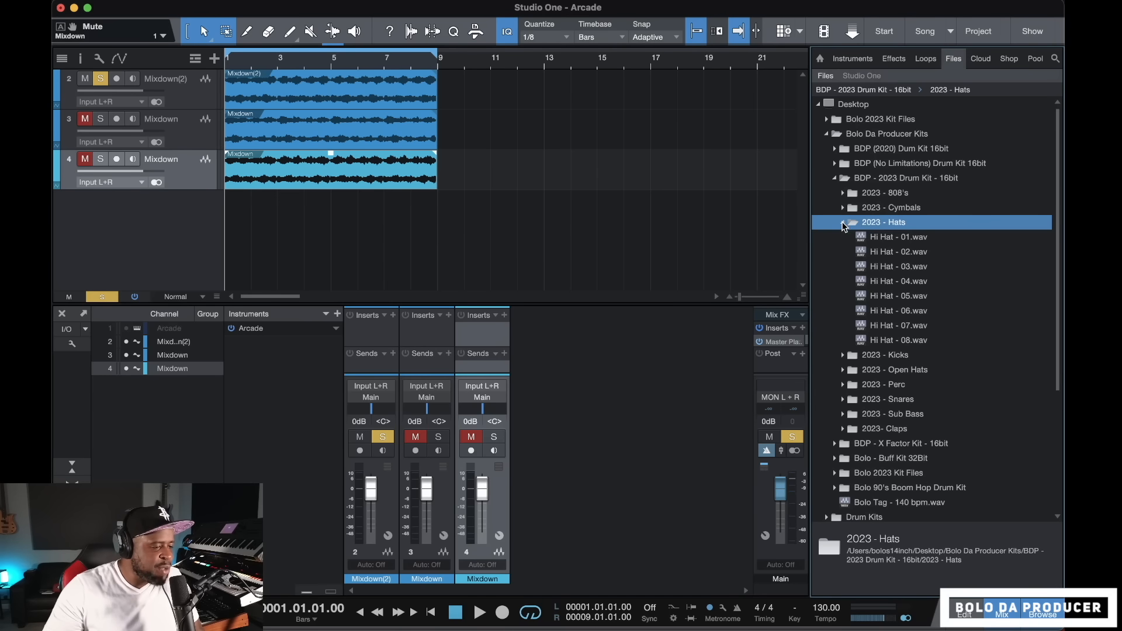
# Preview the hi-hat samples in the 2023 - Hats folder, from Hi Hat - 01.wav to Hi Hat - 05.wav
pyautogui.click(887, 238)
pyautogui.click(822, 584)
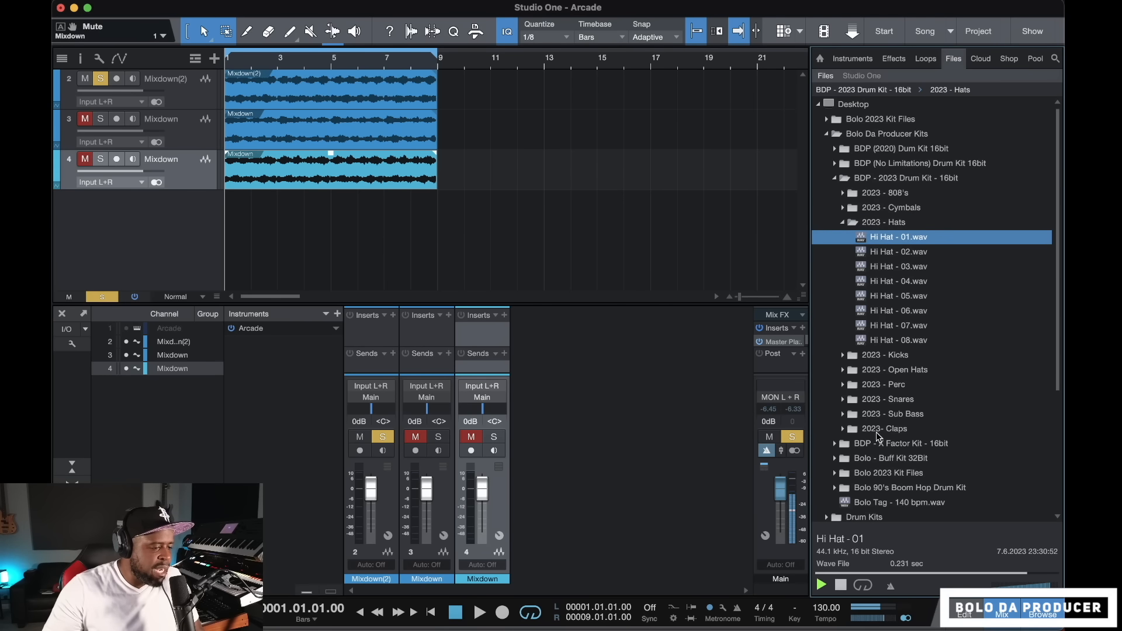
pyautogui.click(894, 254)
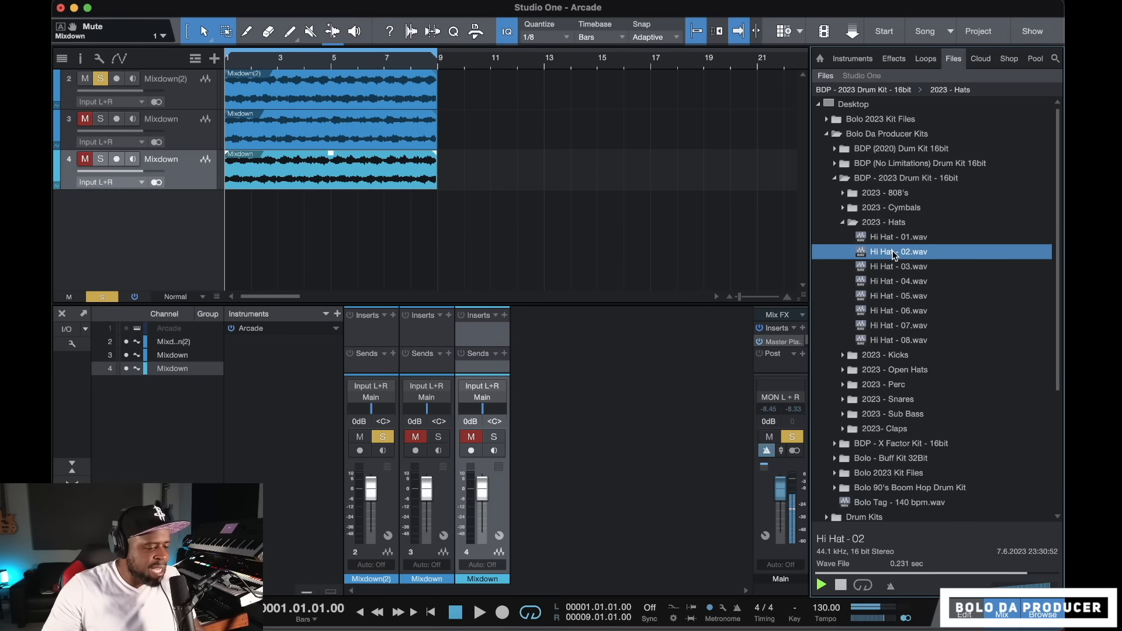
pyautogui.press('Down')
pyautogui.press('Down')
pyautogui.press('Down')
pyautogui.press('Up')
pyautogui.press('Up')
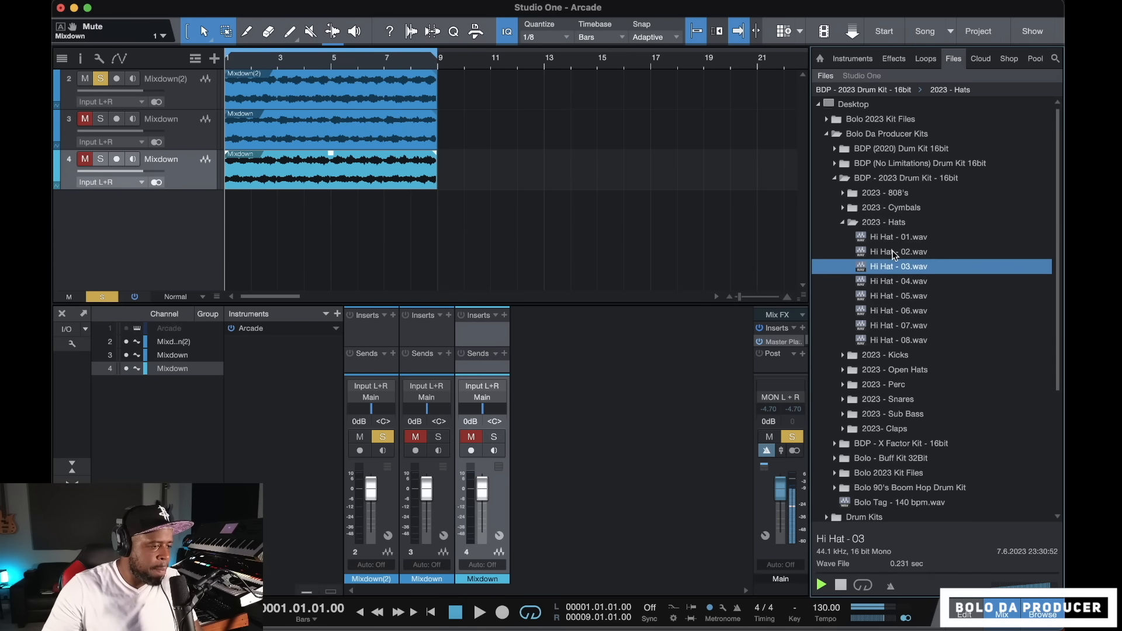
# Load Hi Hat - 02.wav into a new SampleOne instrument and create an empty part on its track spanning bars 1 to 9
pyautogui.rightClick(893, 253)
pyautogui.click(883, 268)
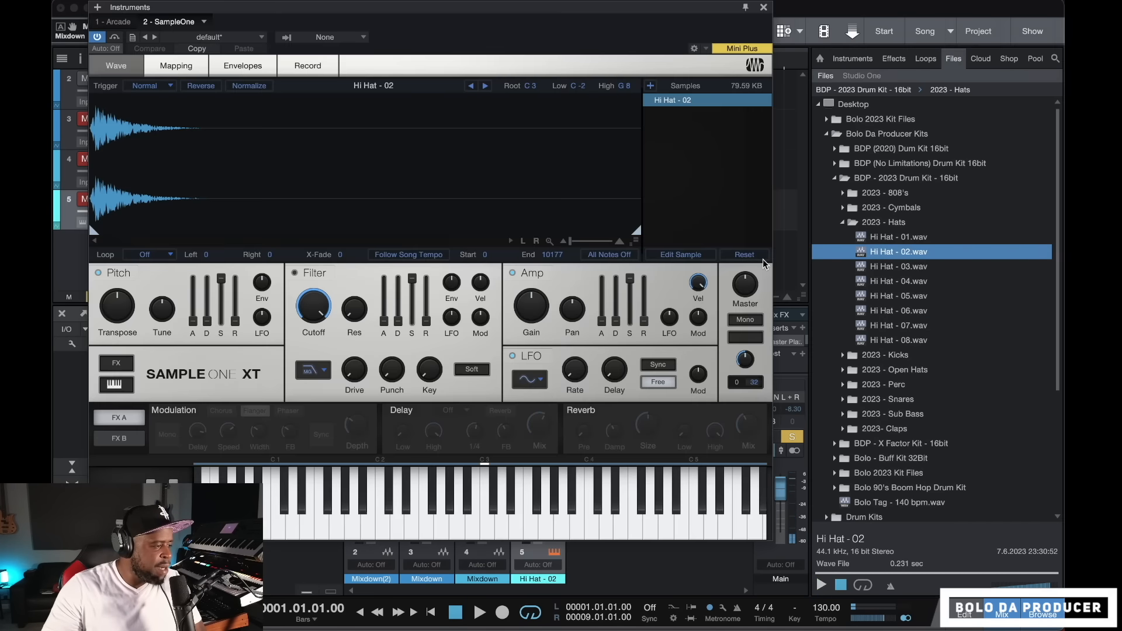
pyautogui.click(764, 8)
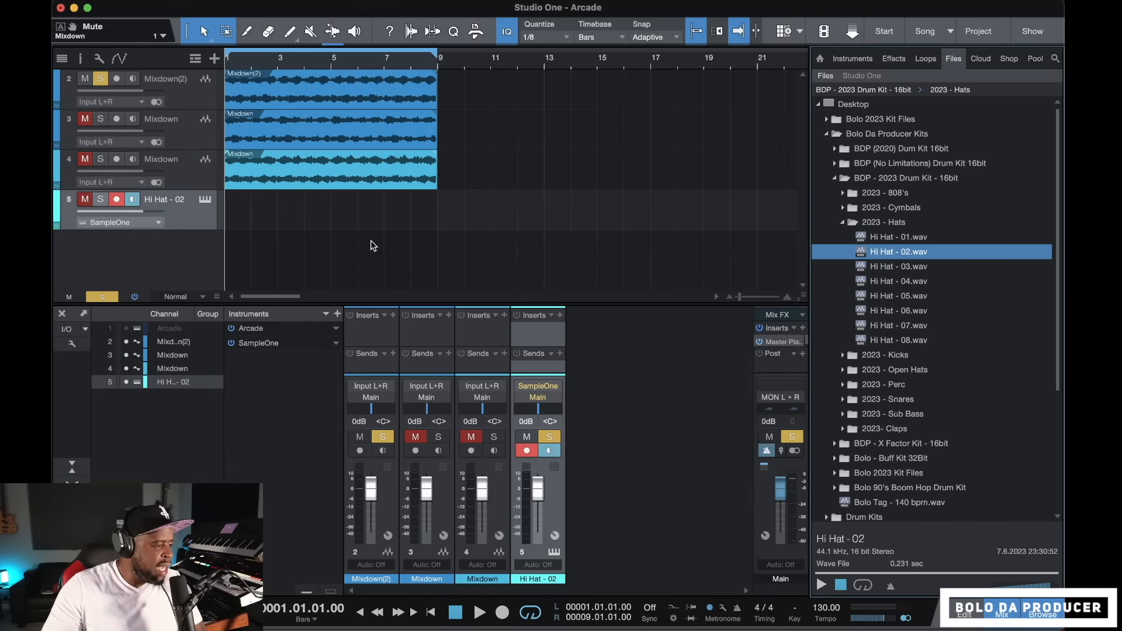
pyautogui.doubleClick(240, 214)
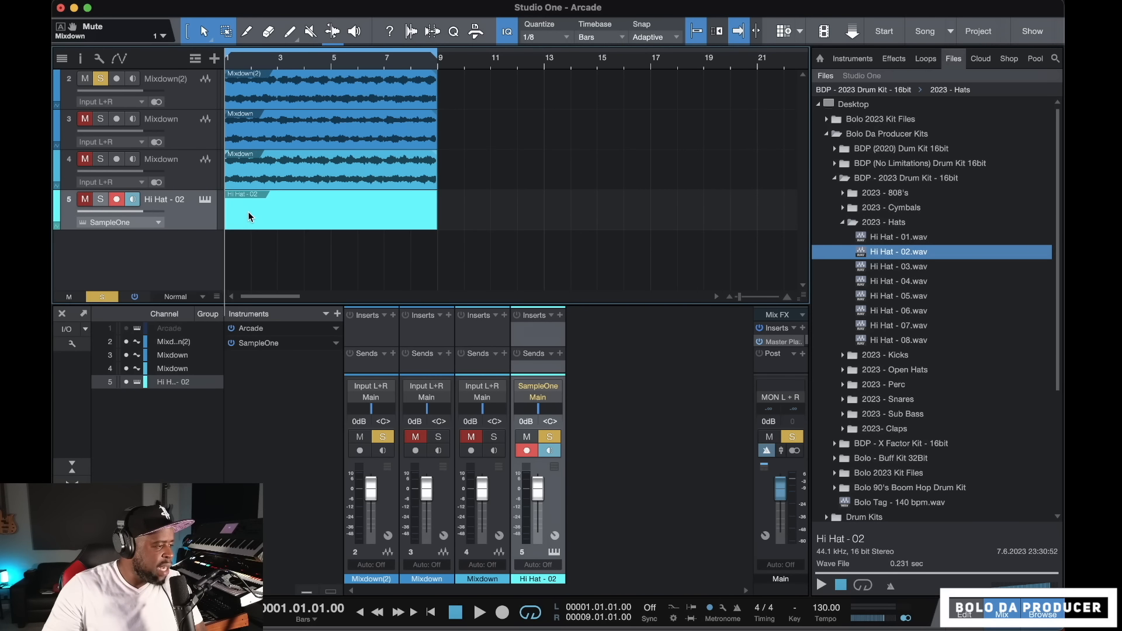
# Open the Hi Hat - 02 part for note editing, then unmute and solo its track
pyautogui.doubleClick(248, 212)
pyautogui.press('m')
pyautogui.press('s')
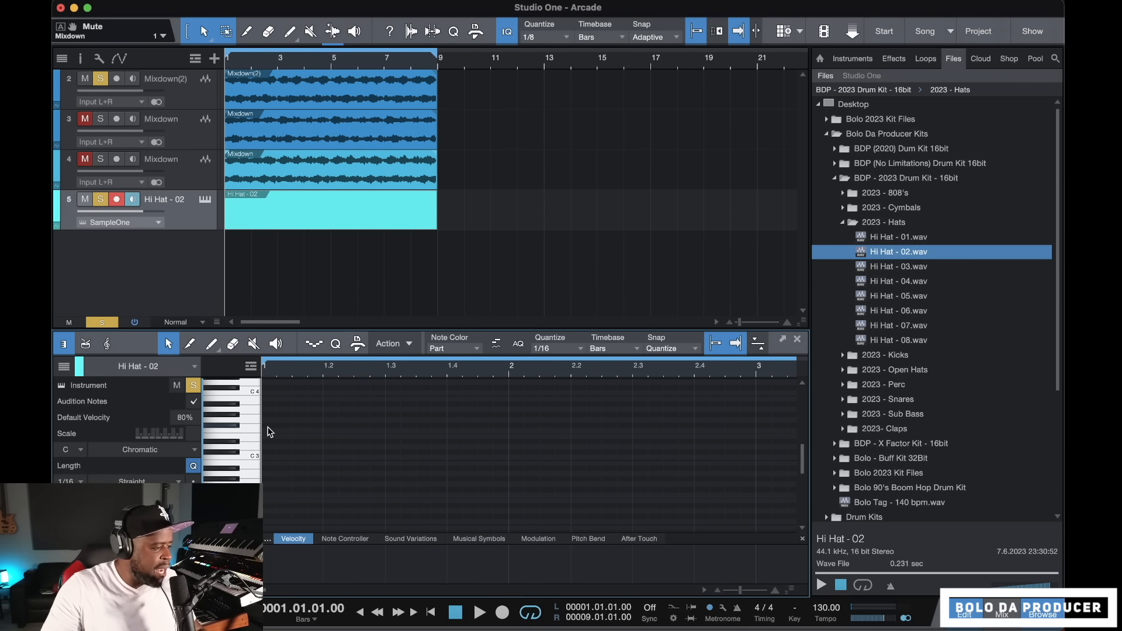
# Set the note editor's quantize to 1/8 and fill the Hi Hat - 02 part with eighth-note hits on C 3 across bars 1 to 9
pyautogui.press('w')
pyautogui.press('w')
pyautogui.press('w')
pyautogui.press('w')
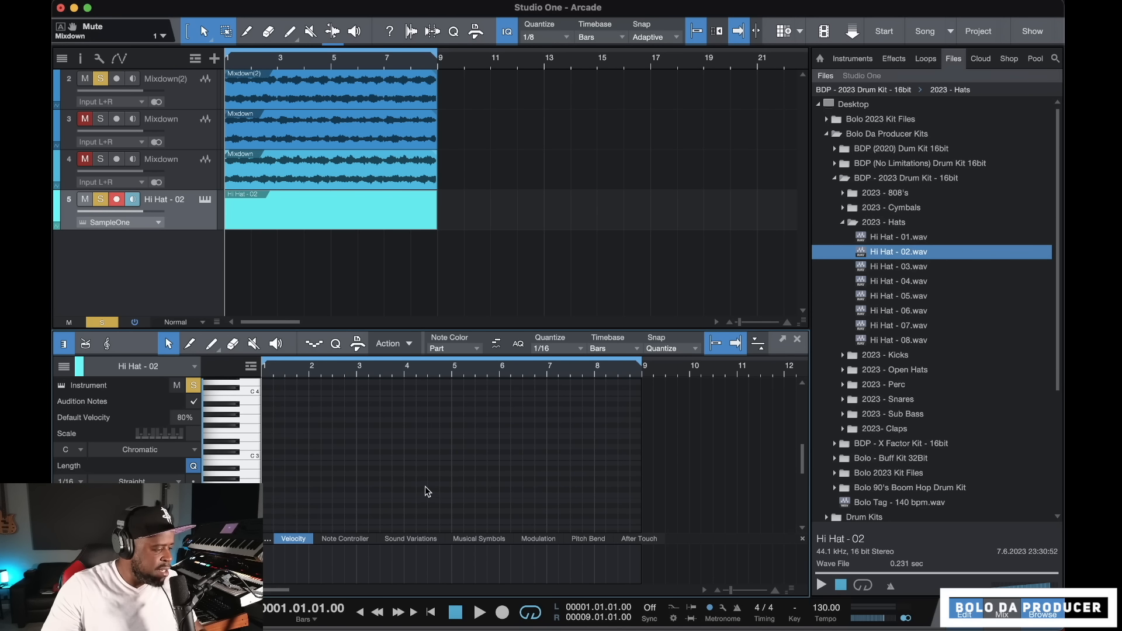
pyautogui.click(274, 458)
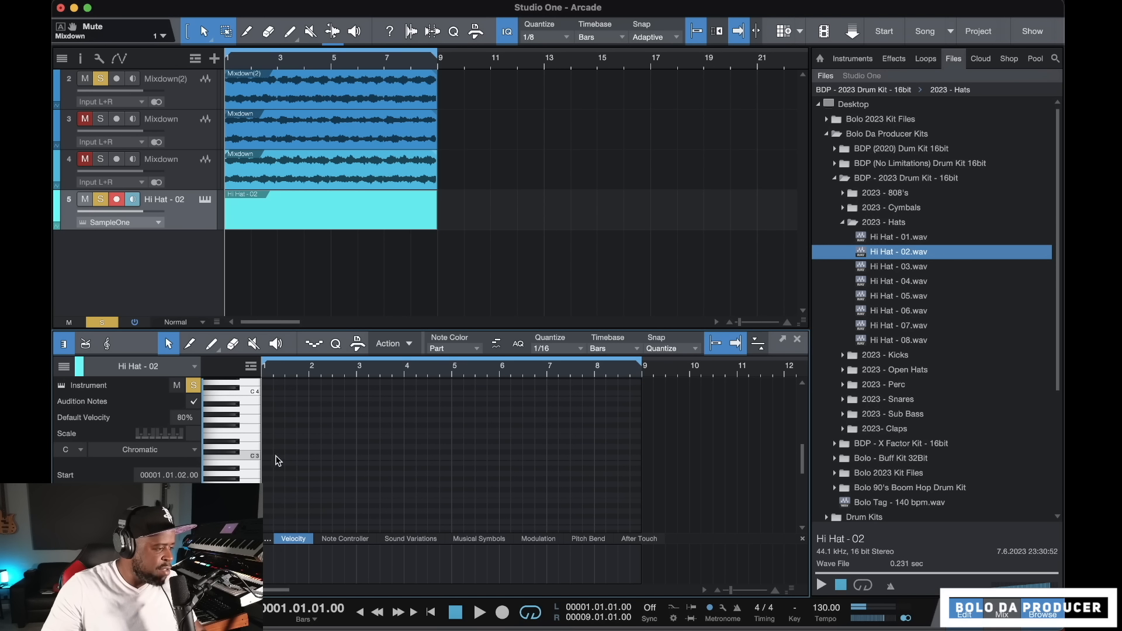
pyautogui.click(559, 349)
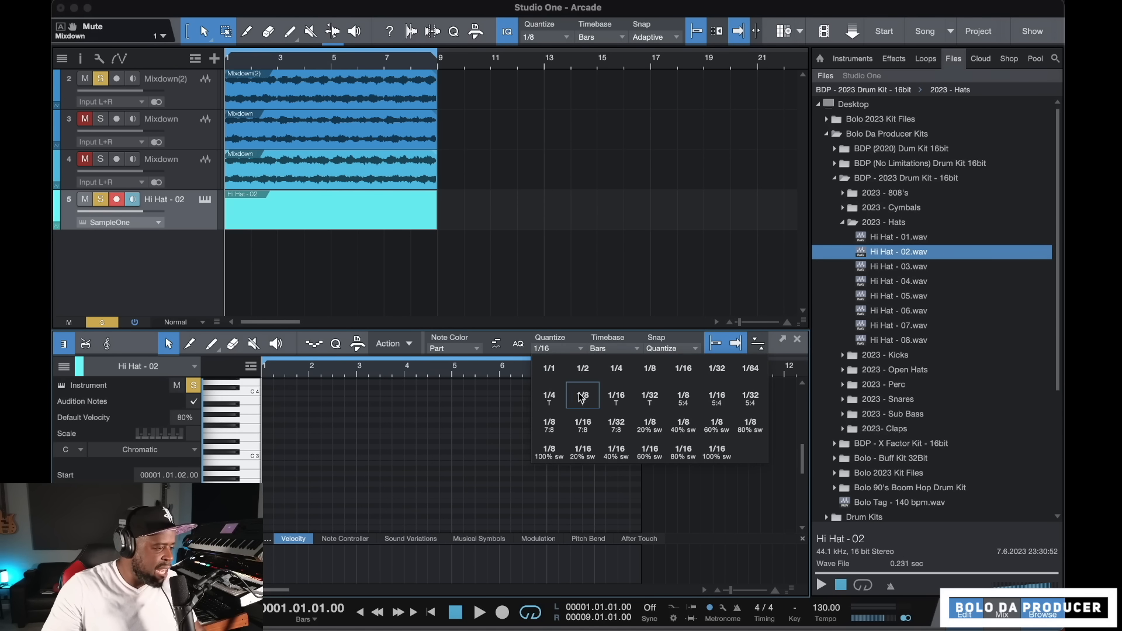
pyautogui.click(650, 369)
pyautogui.moveTo(268, 457)
pyautogui.mouseDown()
pyautogui.moveTo(475, 457)
pyautogui.moveTo(552, 414)
pyautogui.moveTo(545, 455)
pyautogui.moveTo(567, 491)
pyautogui.moveTo(626, 445)
pyautogui.moveTo(658, 449)
pyautogui.moveTo(648, 449)
pyautogui.mouseUp()
pyautogui.click(268, 457)
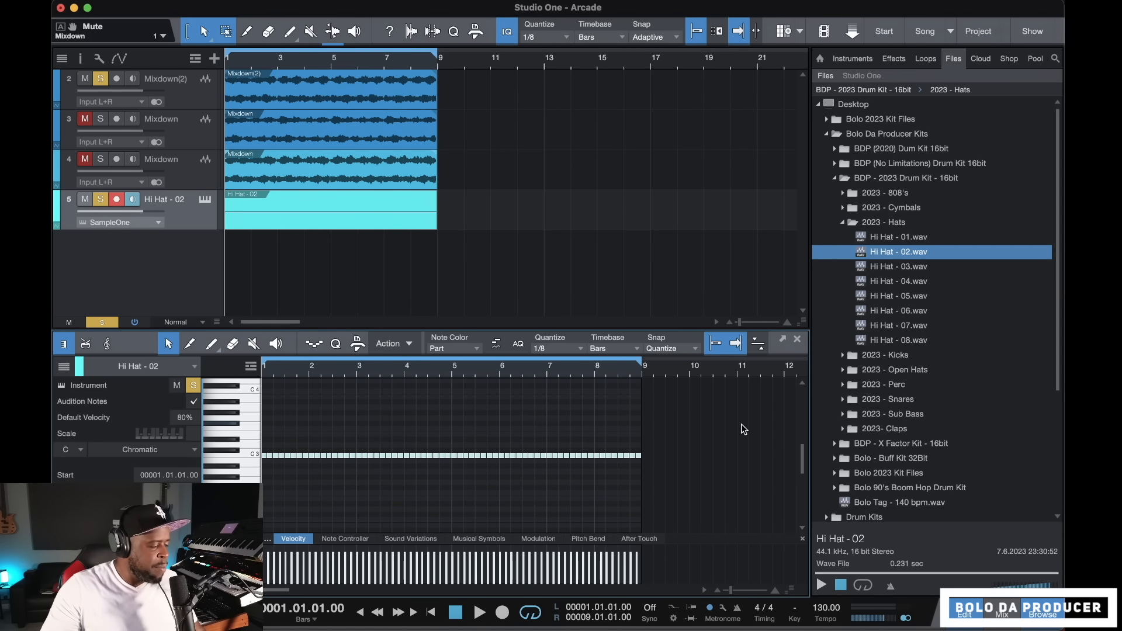
# Play the hi-hats with the melody and set the Hi Hat - 02 track volume to -1.8 dB
pyautogui.press('space')
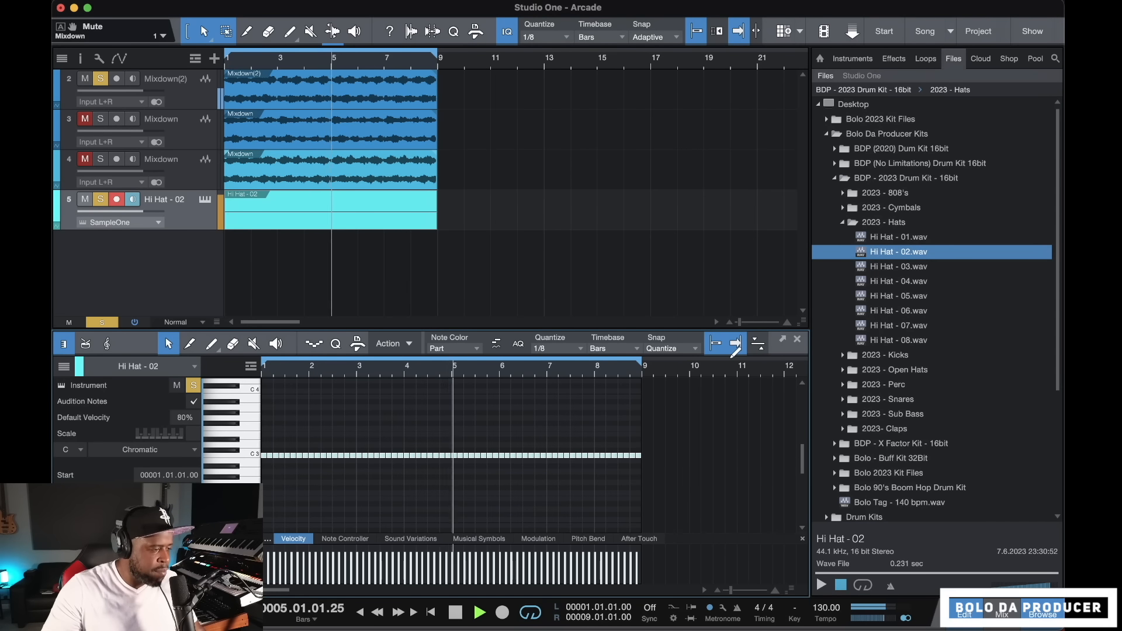
pyautogui.press('space')
pyautogui.press('F3')
pyautogui.press('F3')
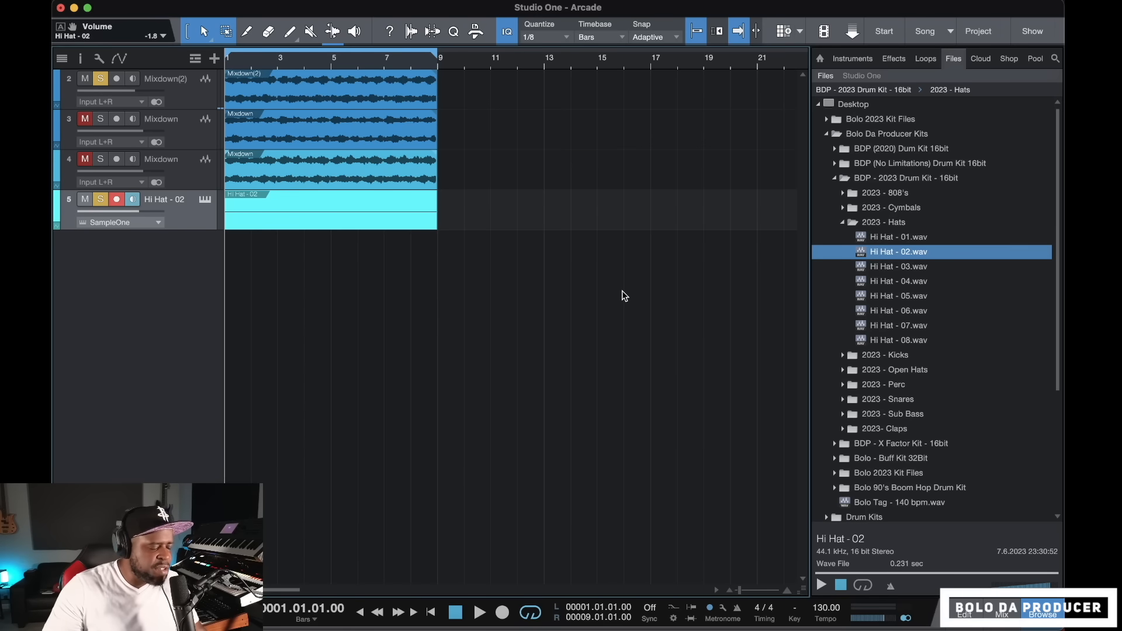
# Preview the clap samples in the 2023- Claps folder, from Clap - 01.wav to Clap - 10.wav
pyautogui.click(842, 223)
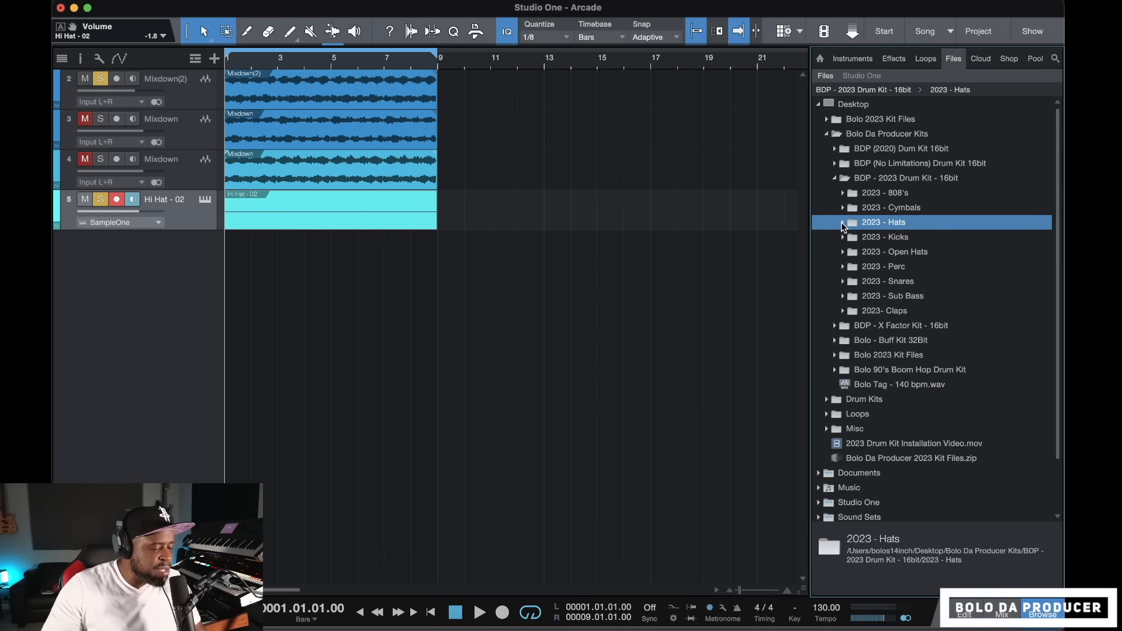
pyautogui.click(843, 312)
pyautogui.click(890, 326)
pyautogui.click(822, 586)
pyautogui.press('Down')
pyautogui.press('Down')
pyautogui.press('Down')
pyautogui.press('Down')
pyautogui.press('Down')
pyautogui.press('Down')
pyautogui.press('Down')
pyautogui.press('Down')
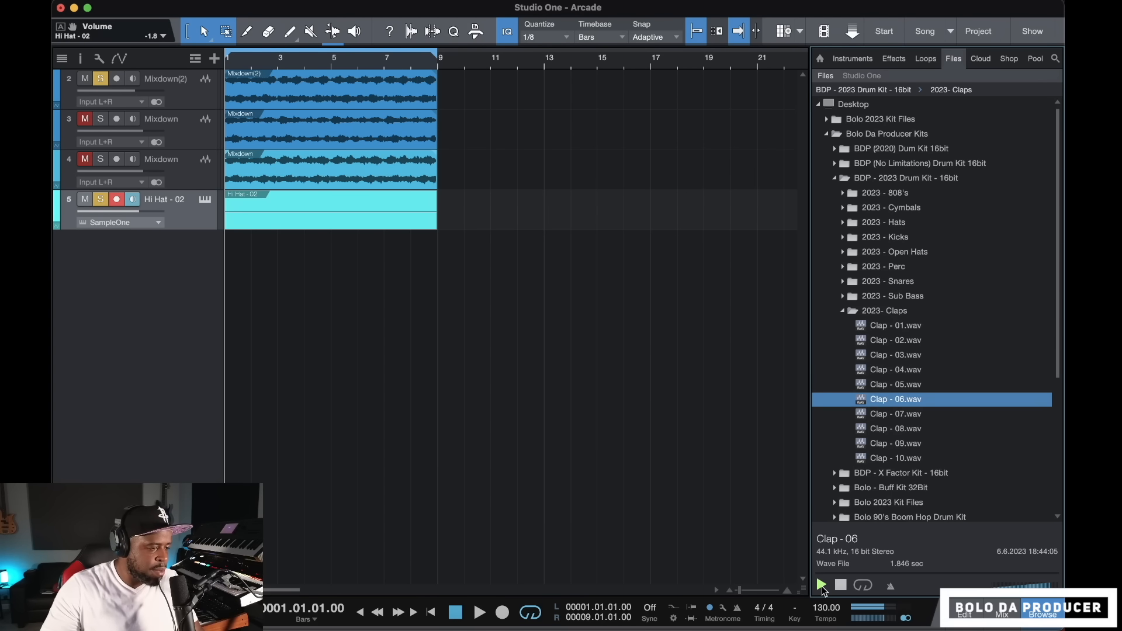
pyautogui.press('Down')
pyautogui.press('Up')
# Load Clap - 09.wav into a new SampleOne instrument and record one clap per bar on its track over bars 1 to 9
pyautogui.rightClick(862, 445)
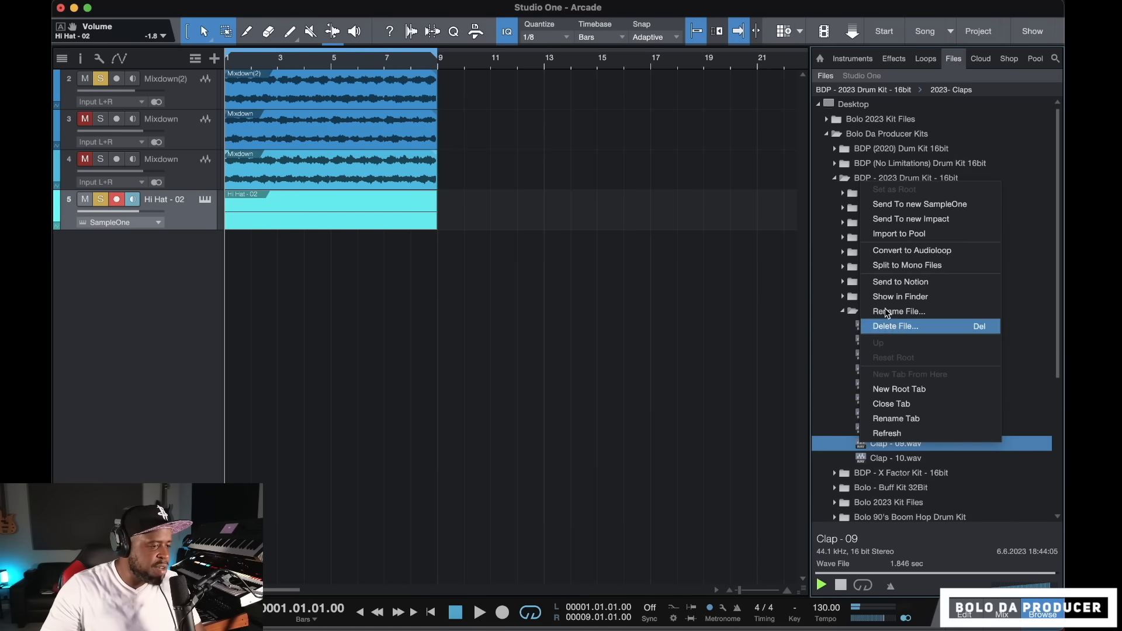
pyautogui.click(893, 204)
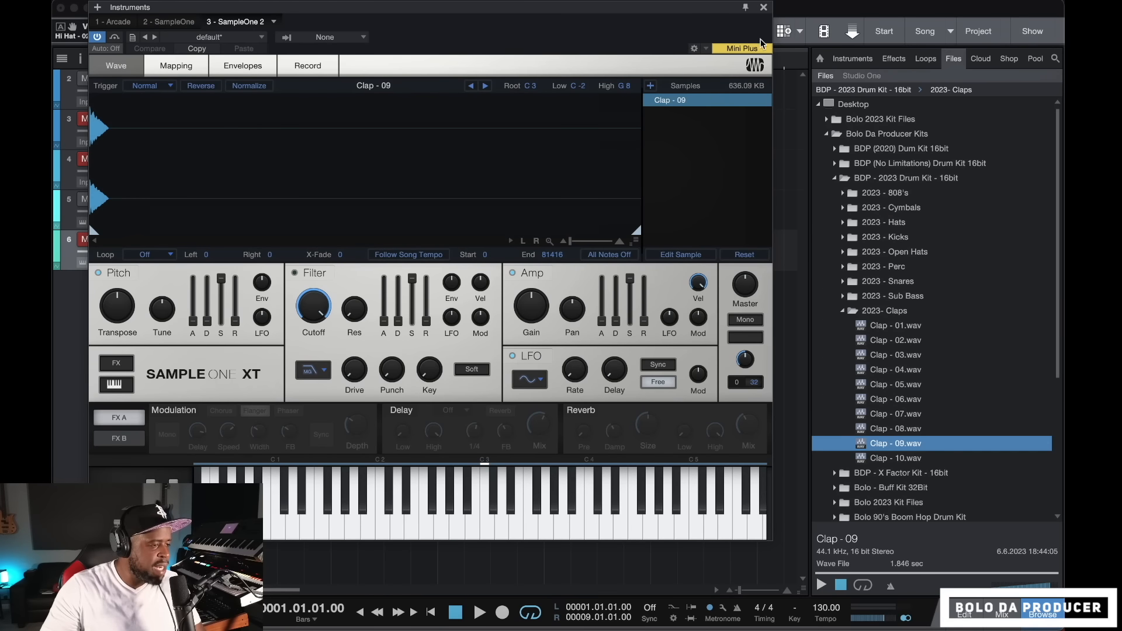
pyautogui.click(764, 7)
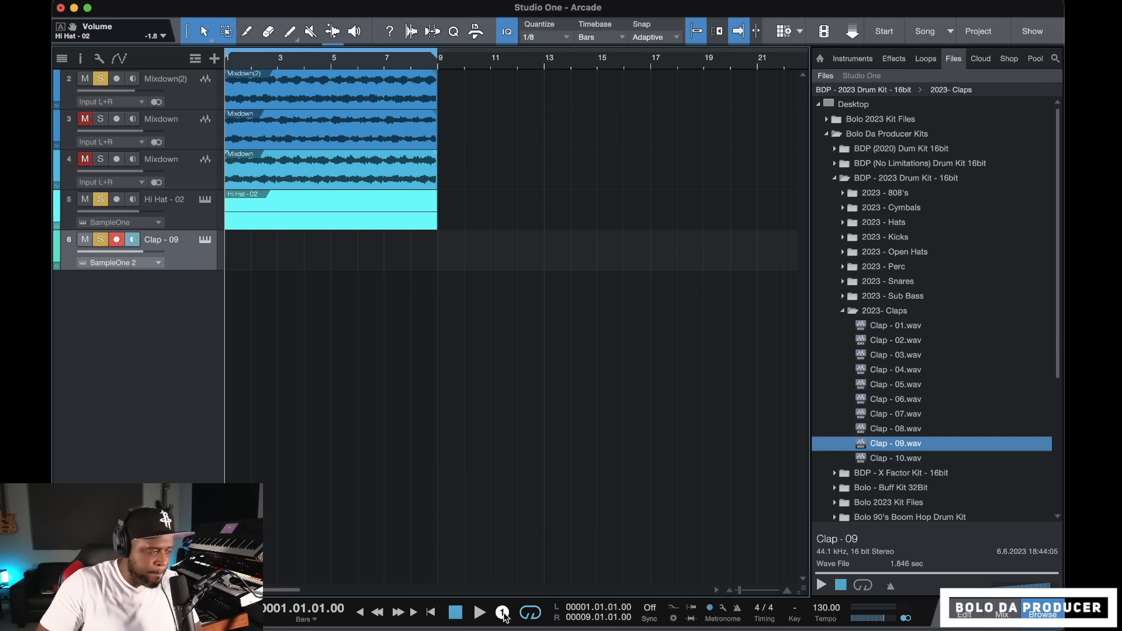
pyautogui.click(503, 612)
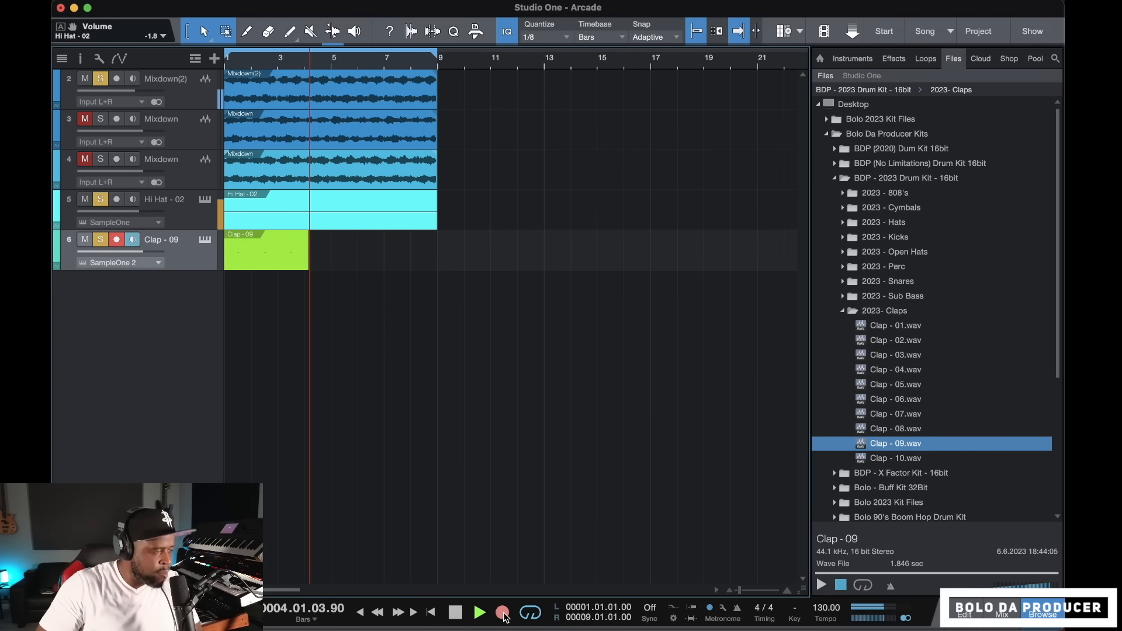
pyautogui.press('space')
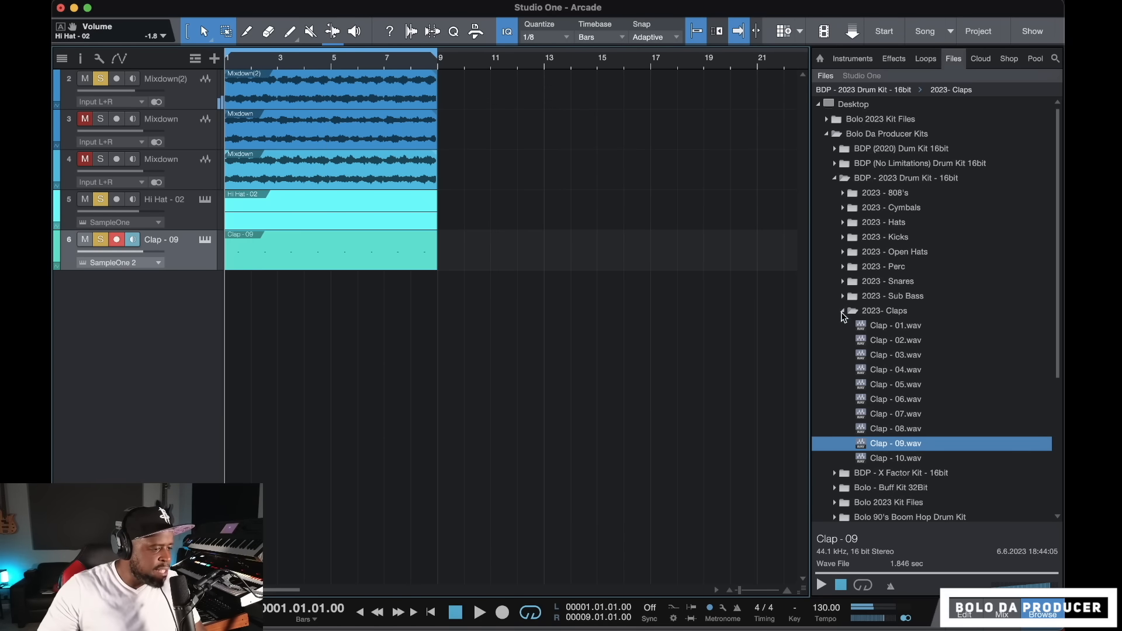
# Preview the bass samples in the 2023 - 808's folder, from 808 - 01.wav to 808 - 13.wav
pyautogui.click(843, 312)
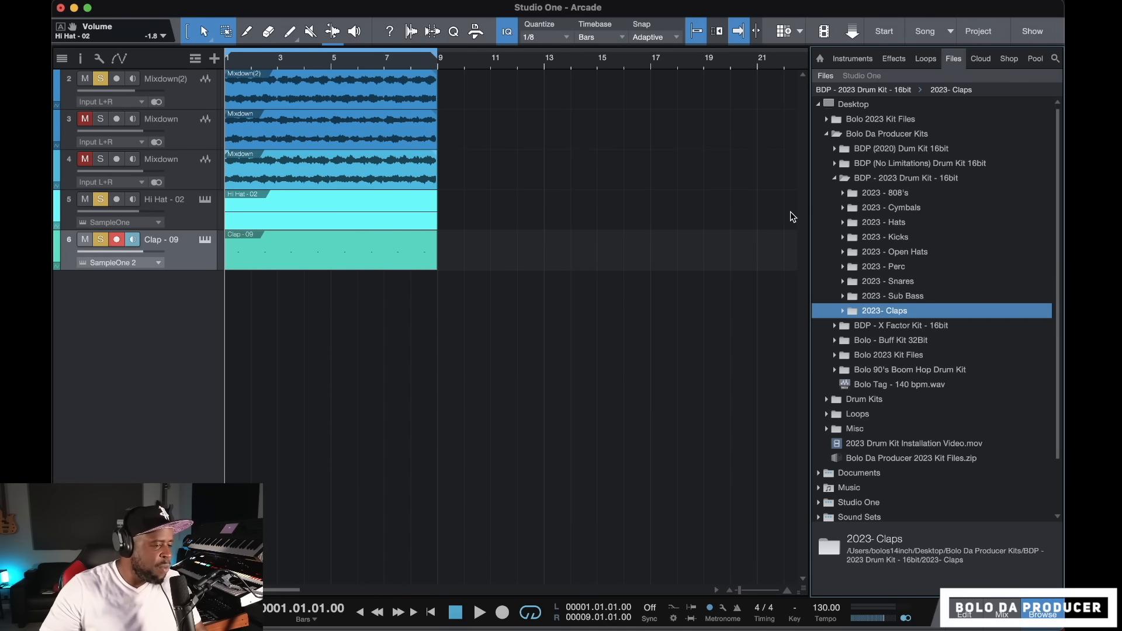
pyautogui.click(843, 193)
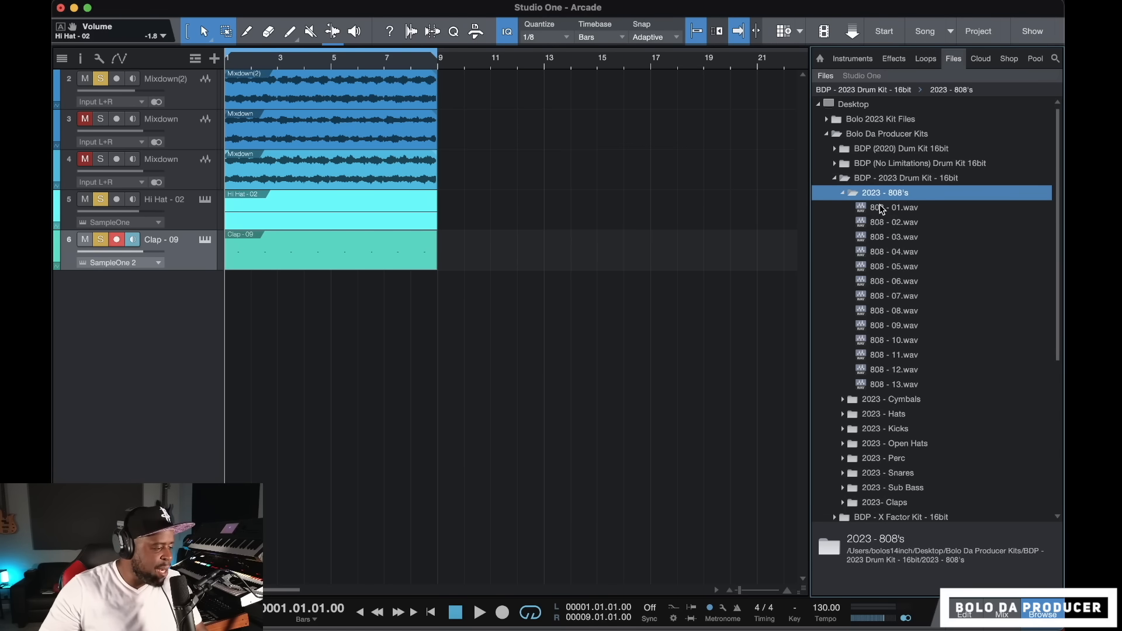
pyautogui.click(882, 208)
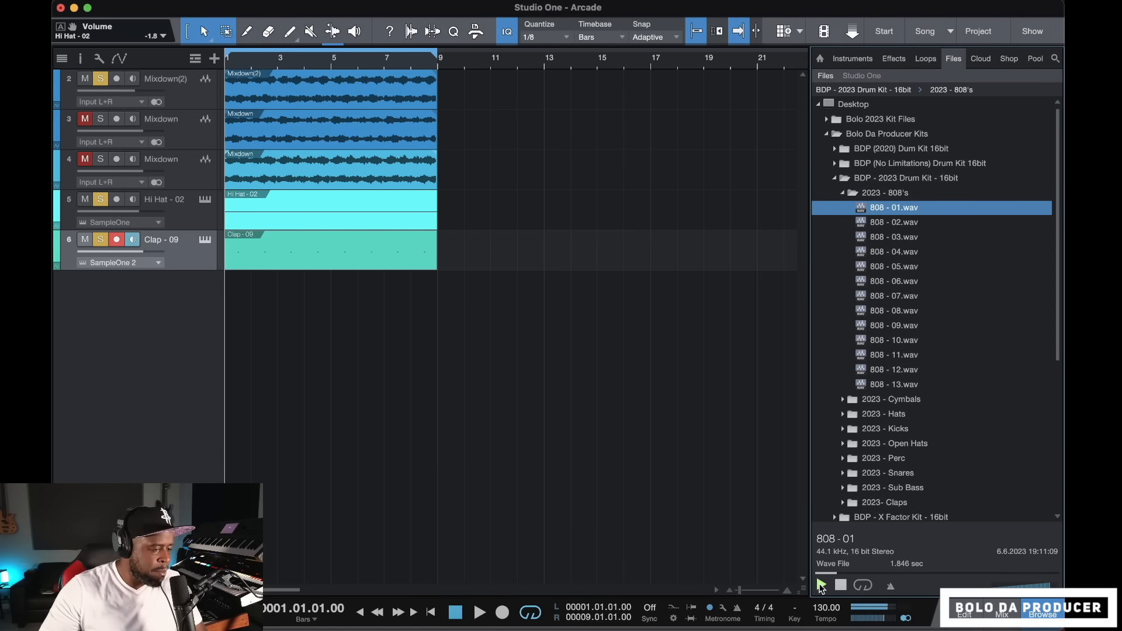
pyautogui.press('Down')
pyautogui.press('Down')
pyautogui.press('Down')
pyautogui.press('Down')
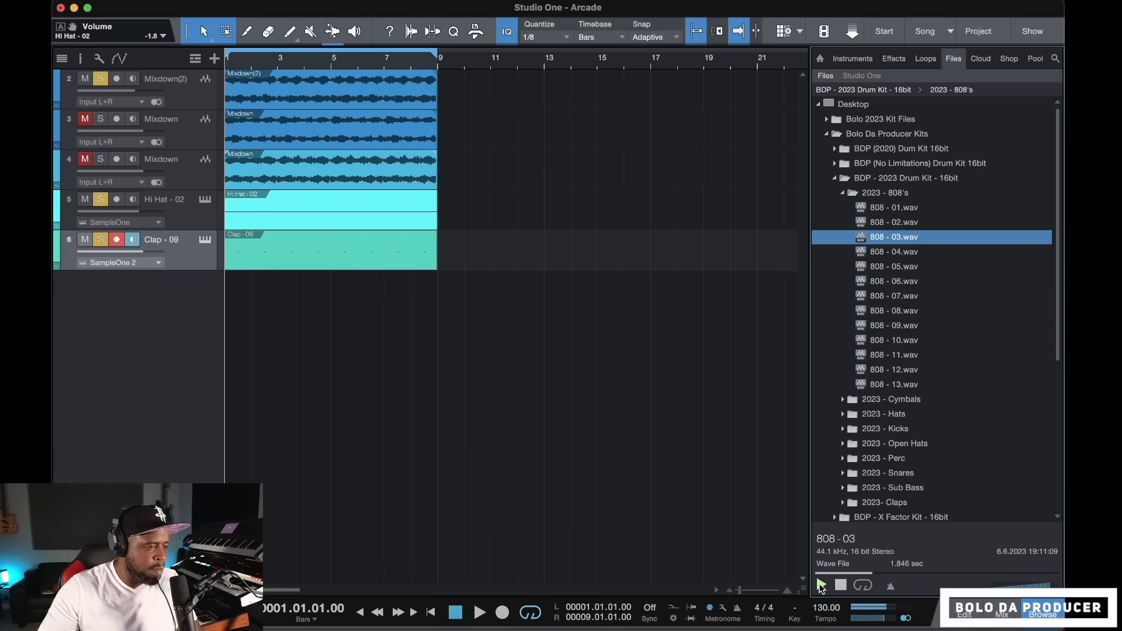
pyautogui.press('Down')
pyautogui.press('Down')
pyautogui.press('Down')
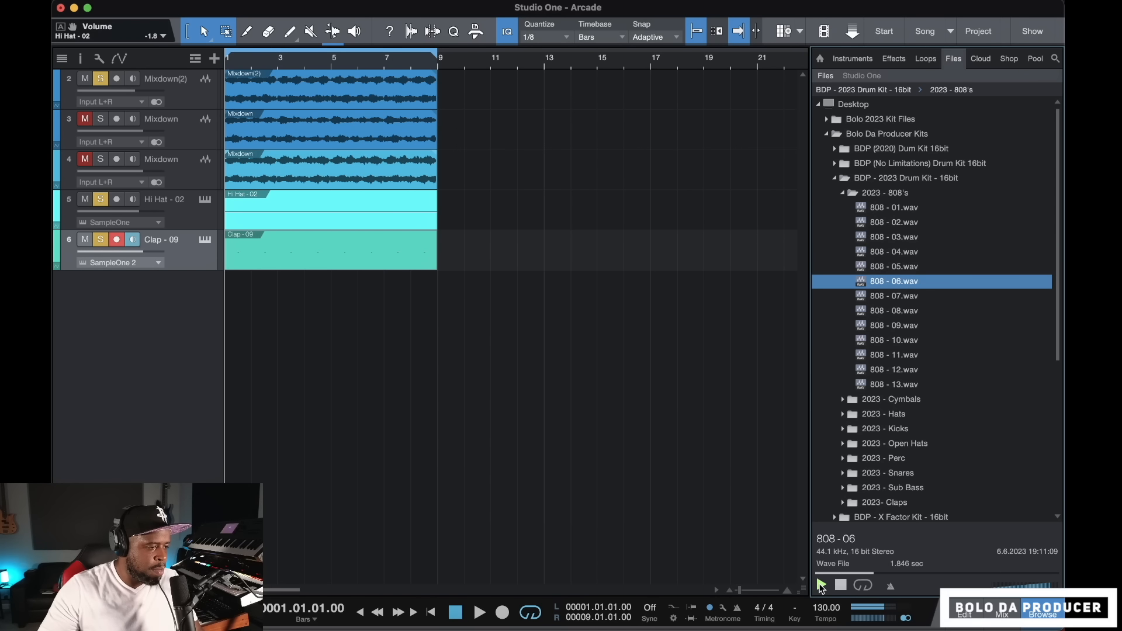
pyautogui.press('Down')
pyautogui.press('Down')
pyautogui.press('Down')
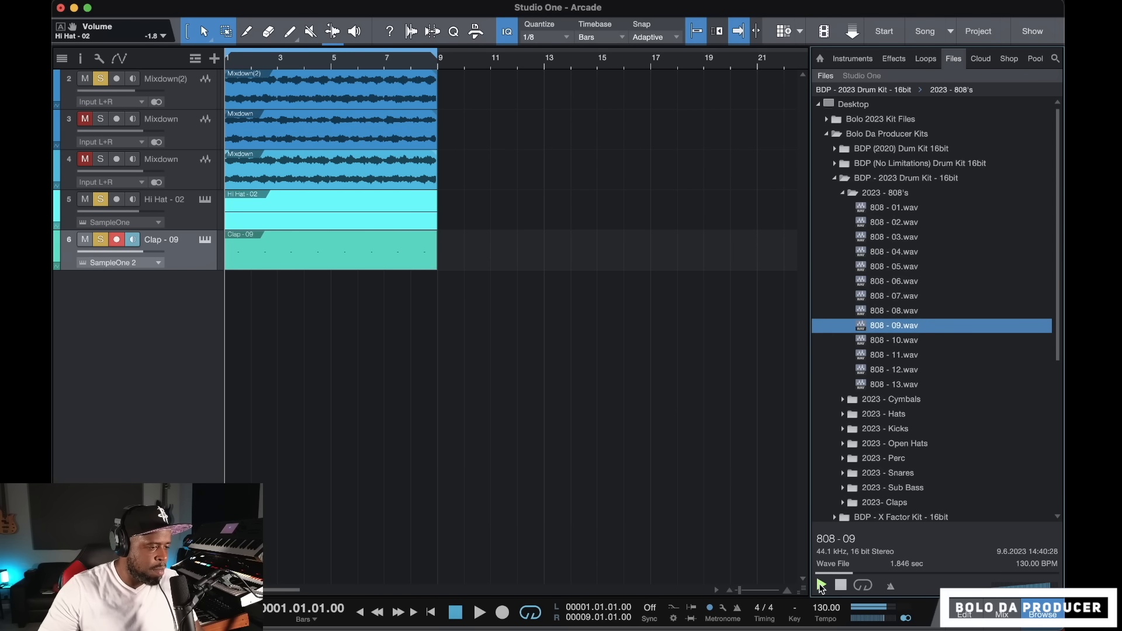
pyautogui.press('Down')
pyautogui.press('Down')
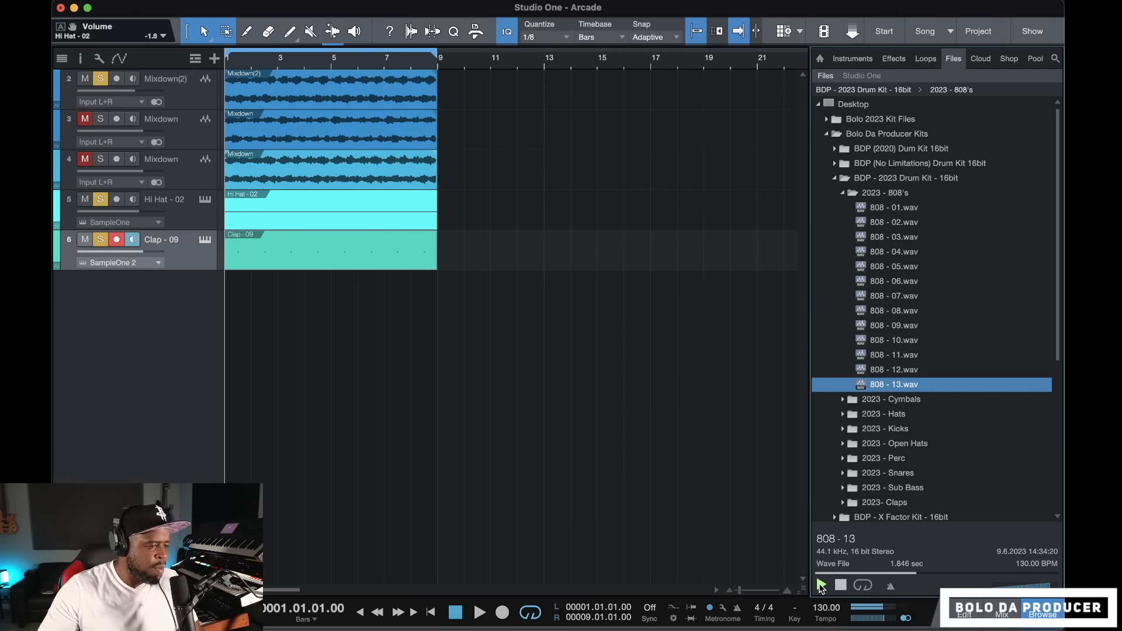
# Load 808 - 13.wav into a new SampleOne instrument set to Mono with the One Shot trigger mode
pyautogui.rightClick(869, 385)
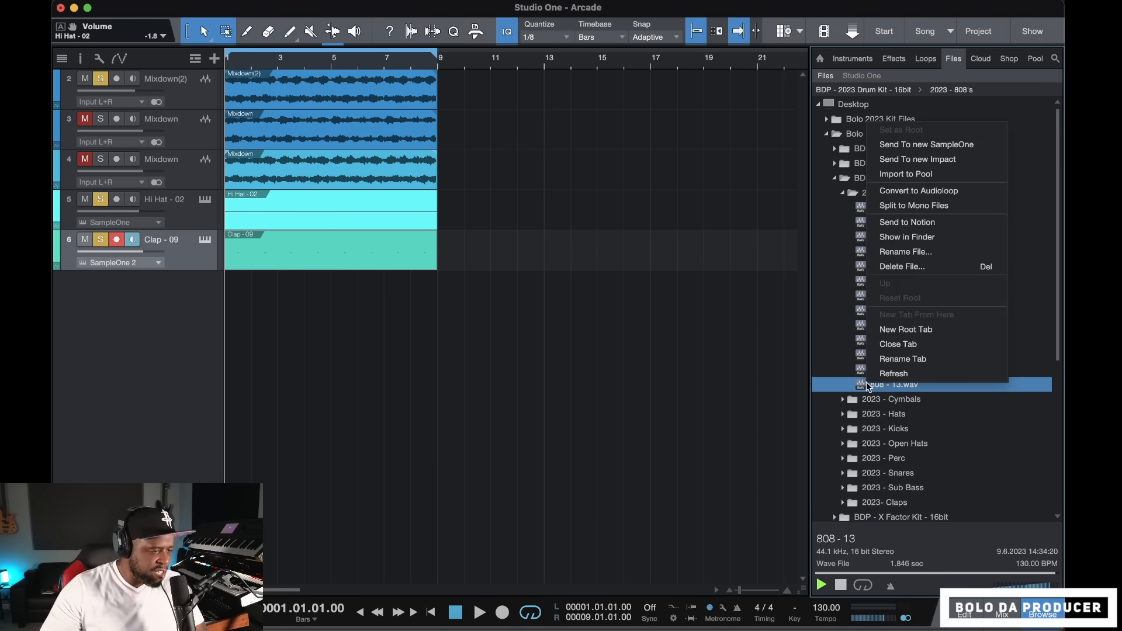
pyautogui.click(957, 144)
pyautogui.click(764, 7)
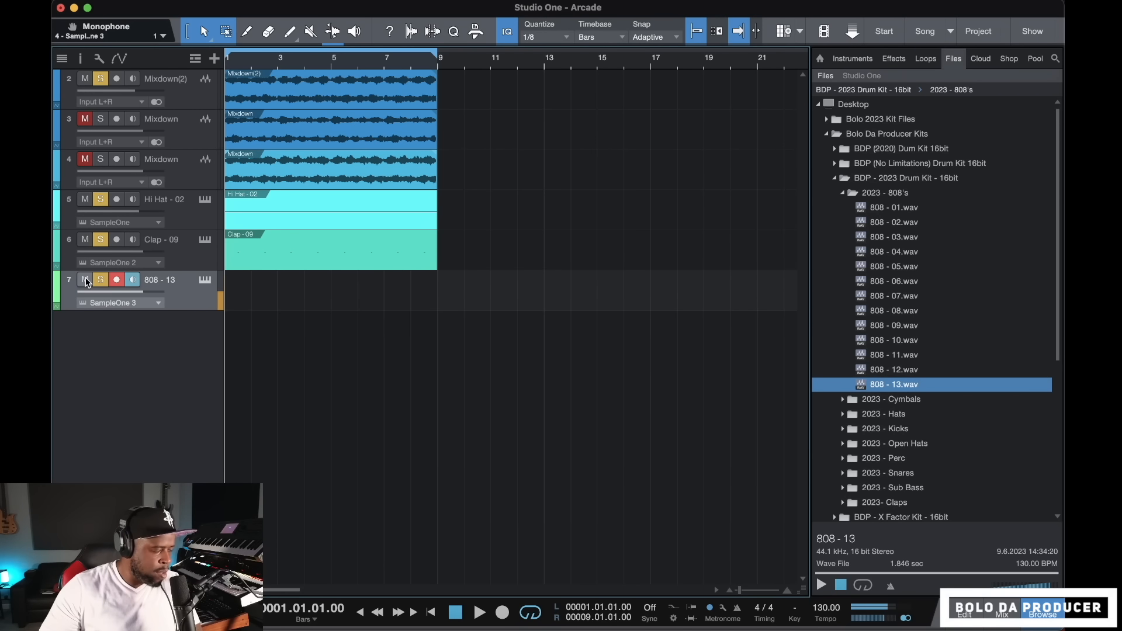
pyautogui.click(207, 282)
pyautogui.click(153, 86)
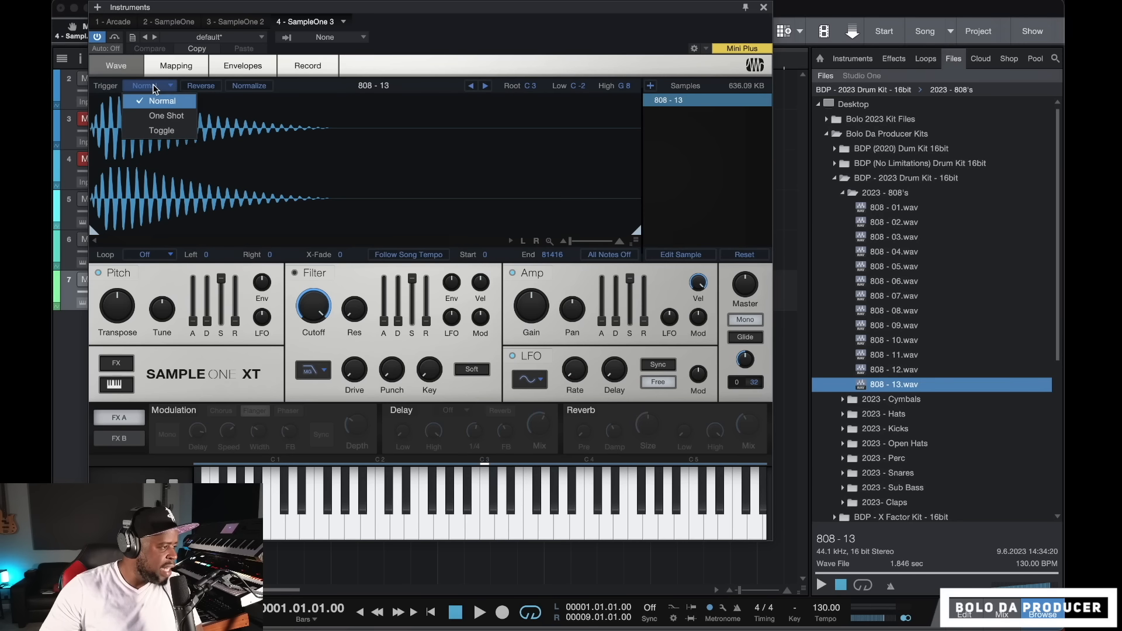
pyautogui.click(158, 116)
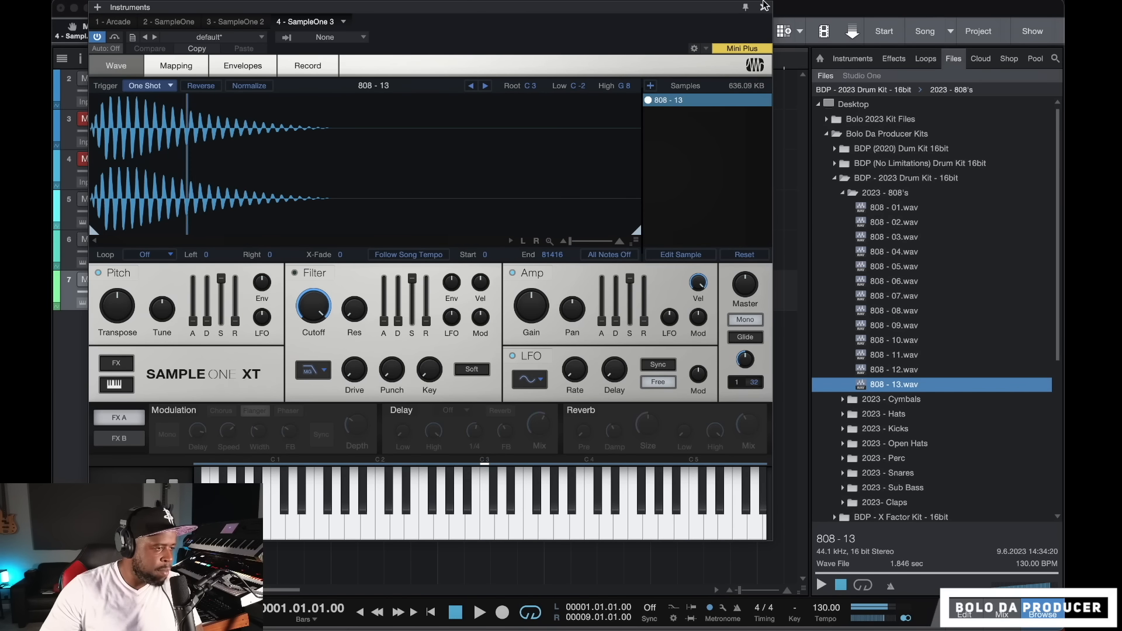
pyautogui.click(763, 8)
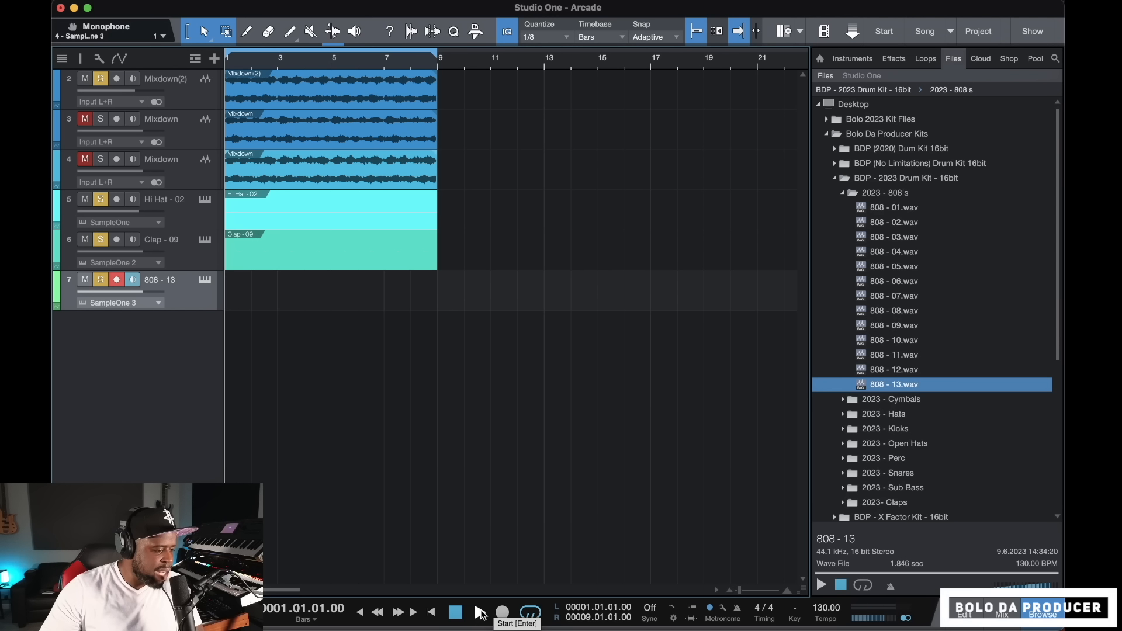
# Record an 808 - 13 bass pattern over bars 1 to 9, play it back and disarm the track
pyautogui.click(502, 614)
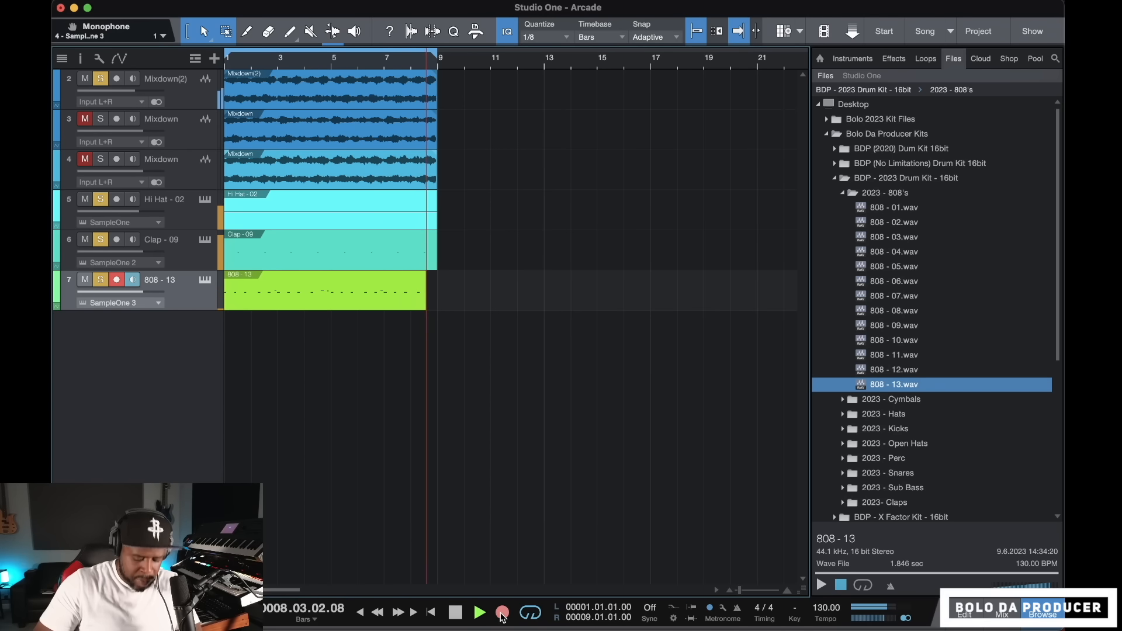
pyautogui.click(502, 613)
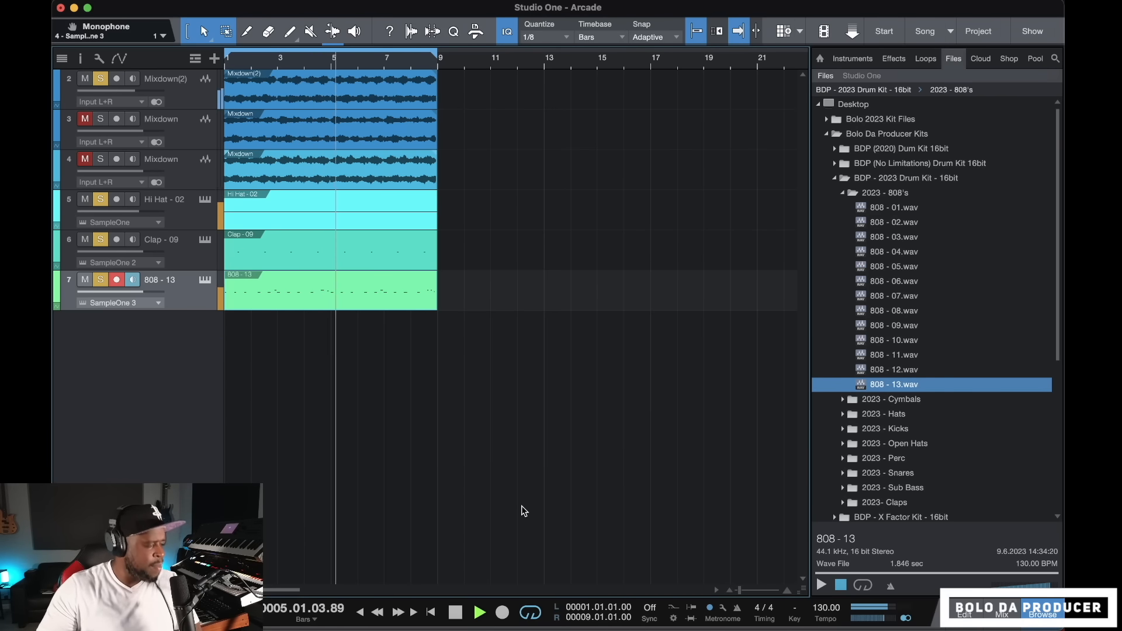
pyautogui.click(116, 280)
pyautogui.press('space')
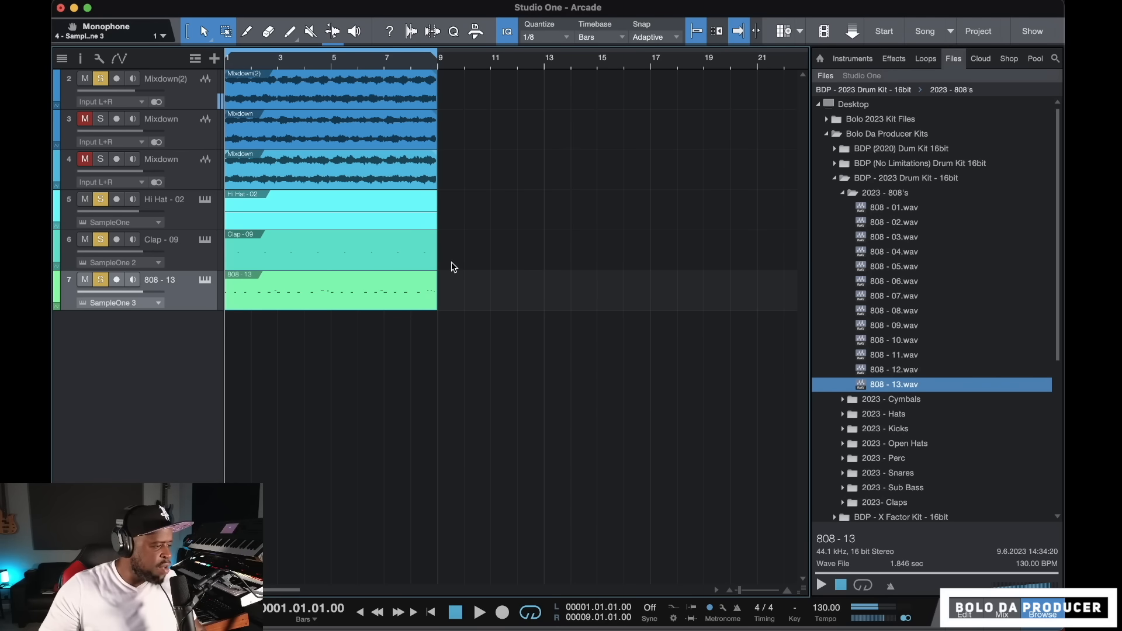
# Open the 808 - 13 part in the editor at the end of bar 8 and set the note quantize to 1/16
pyautogui.doubleClick(424, 303)
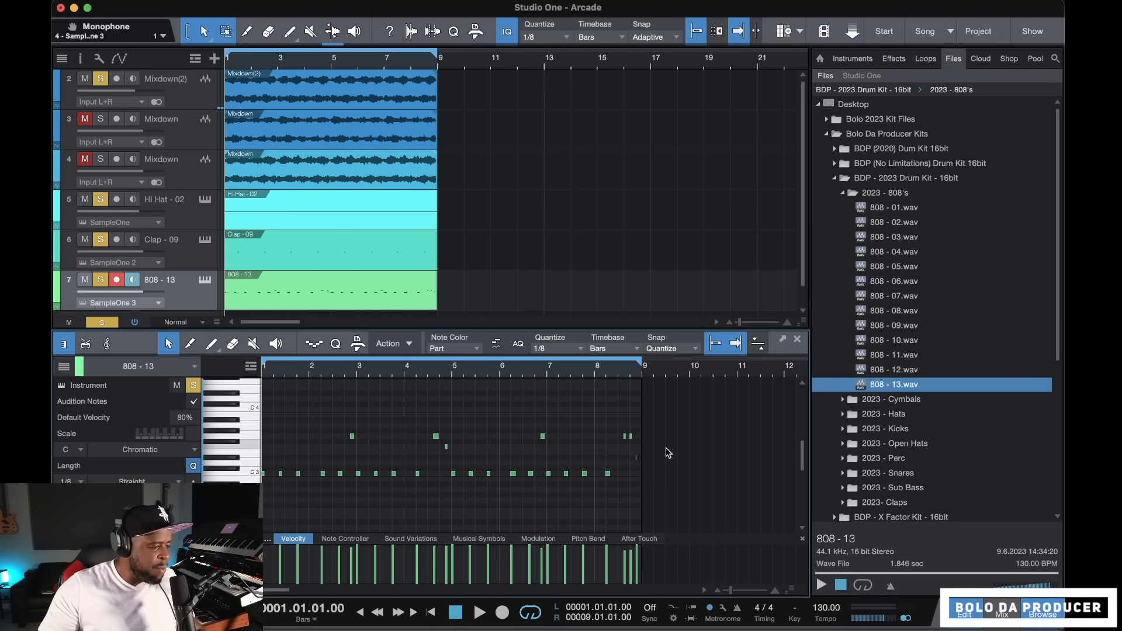
pyautogui.scroll(1, 671, 449)
pyautogui.hscroll(-1, 670, 450)
pyautogui.scroll(-1, 670, 449)
pyautogui.scroll(6, 670, 450)
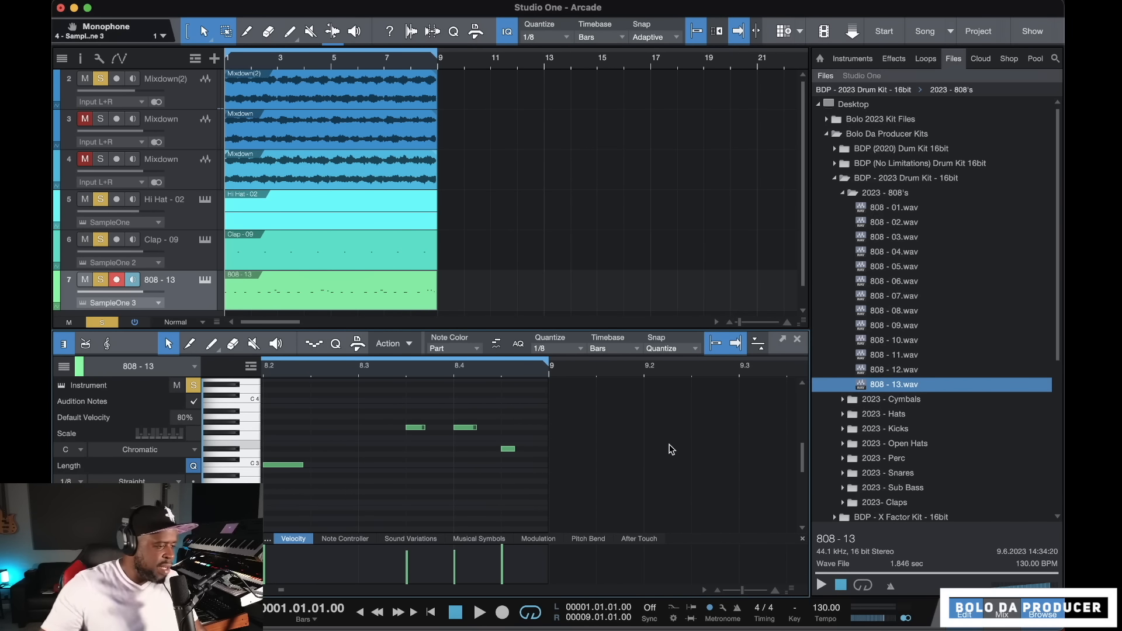
pyautogui.click(580, 349)
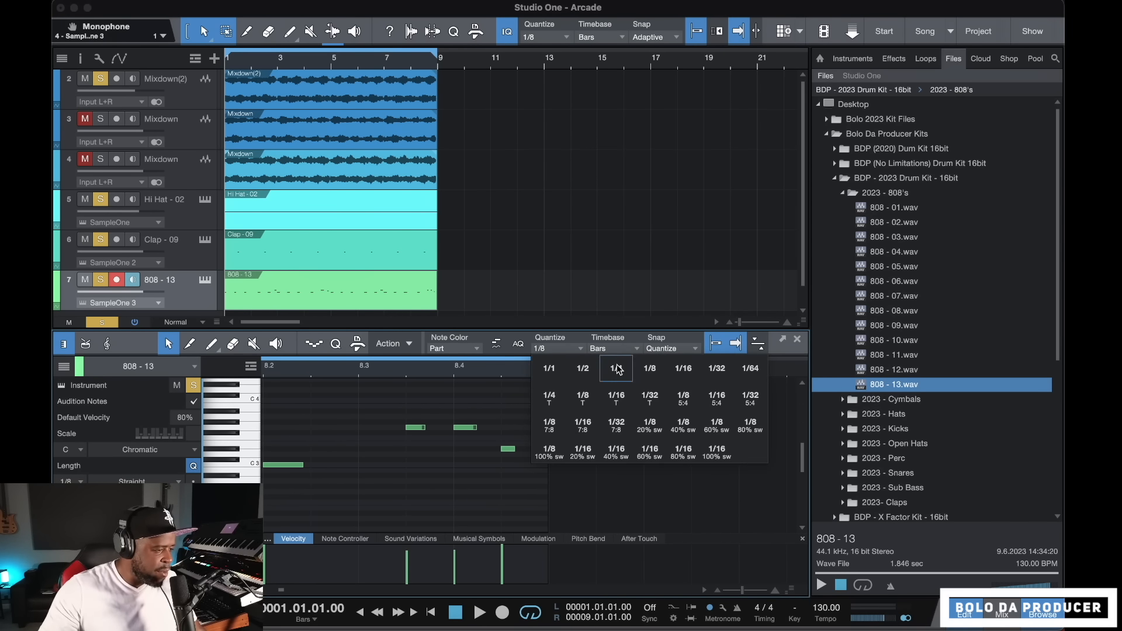
pyautogui.click(649, 370)
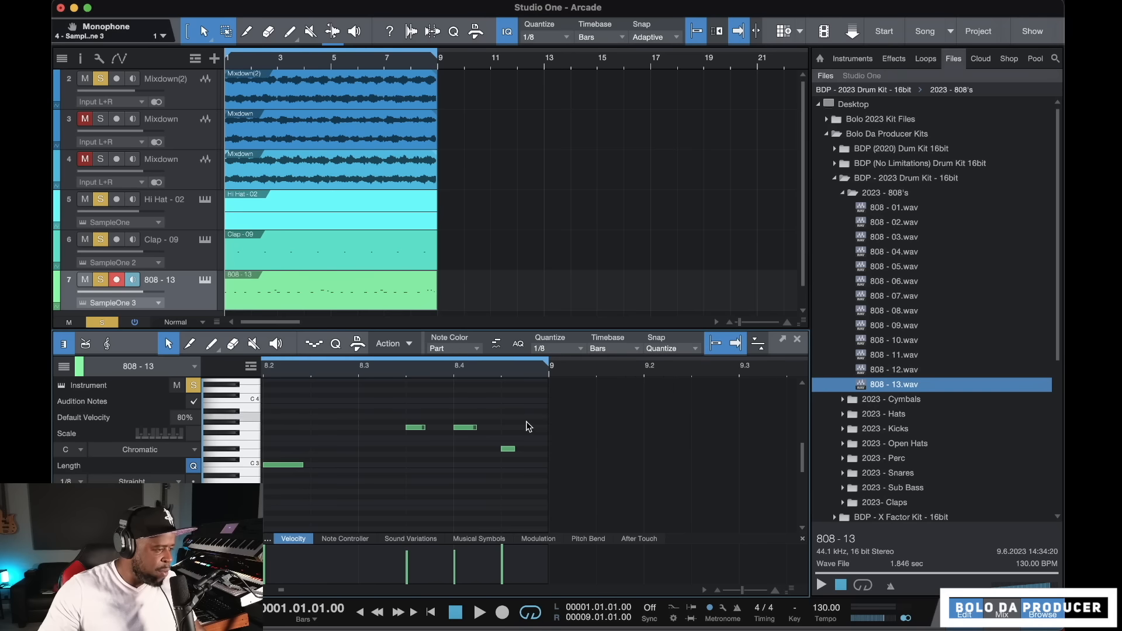
pyautogui.click(435, 426)
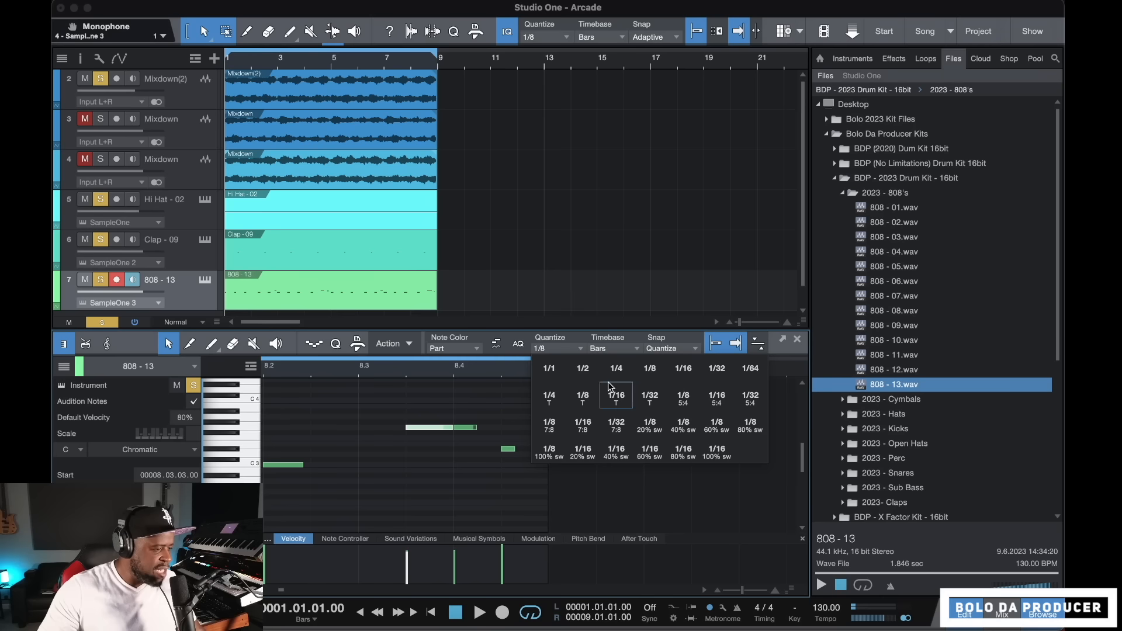
pyautogui.click(683, 368)
# Shorten the G3 bass note at 8.03.03 to a sixteenth, add another G3 sixteenth at 8.03.04, and play the pattern back
pyautogui.click(429, 426)
pyautogui.click(450, 428)
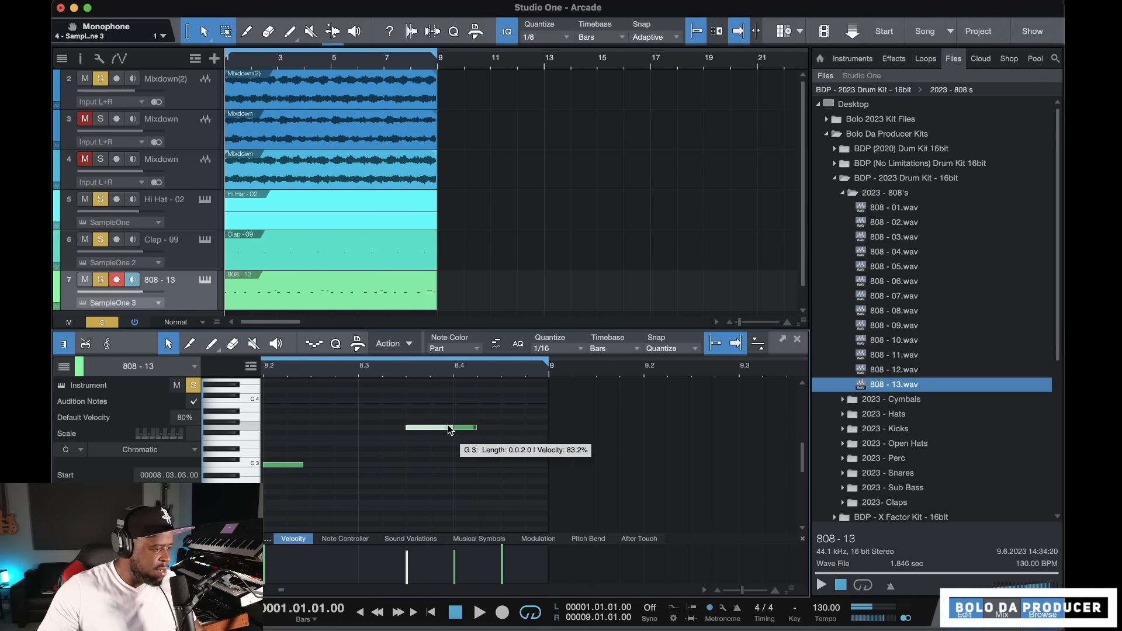
pyautogui.moveTo(451, 427); pyautogui.dragTo(428, 428)
pyautogui.keyDown('super'); pyautogui.click(438, 427); pyautogui.keyUp('super')
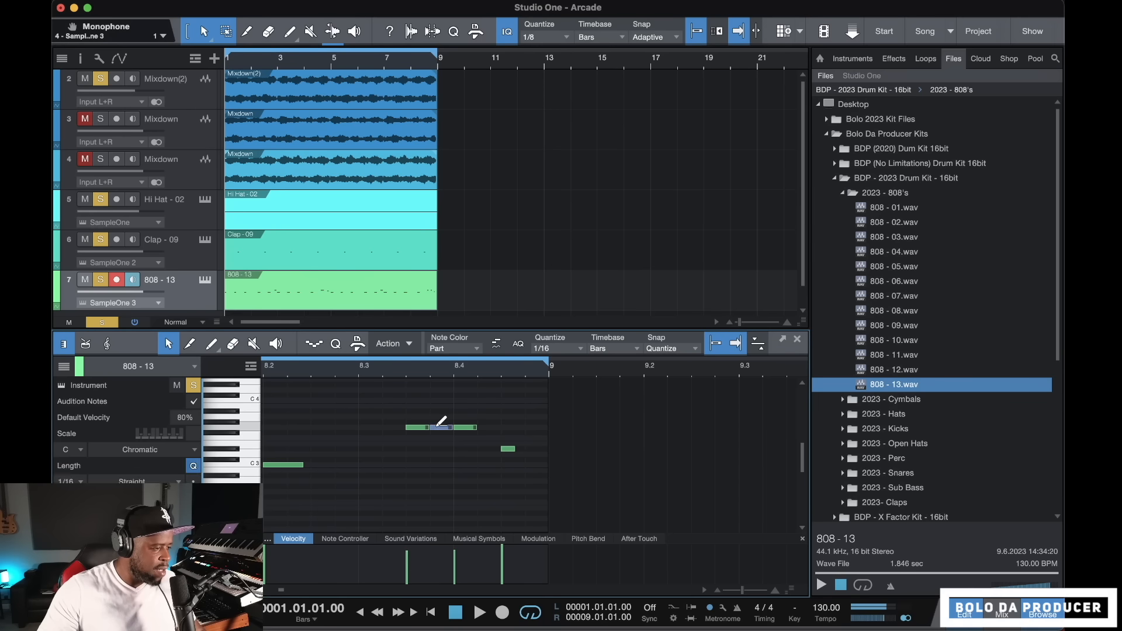
pyautogui.press('space')
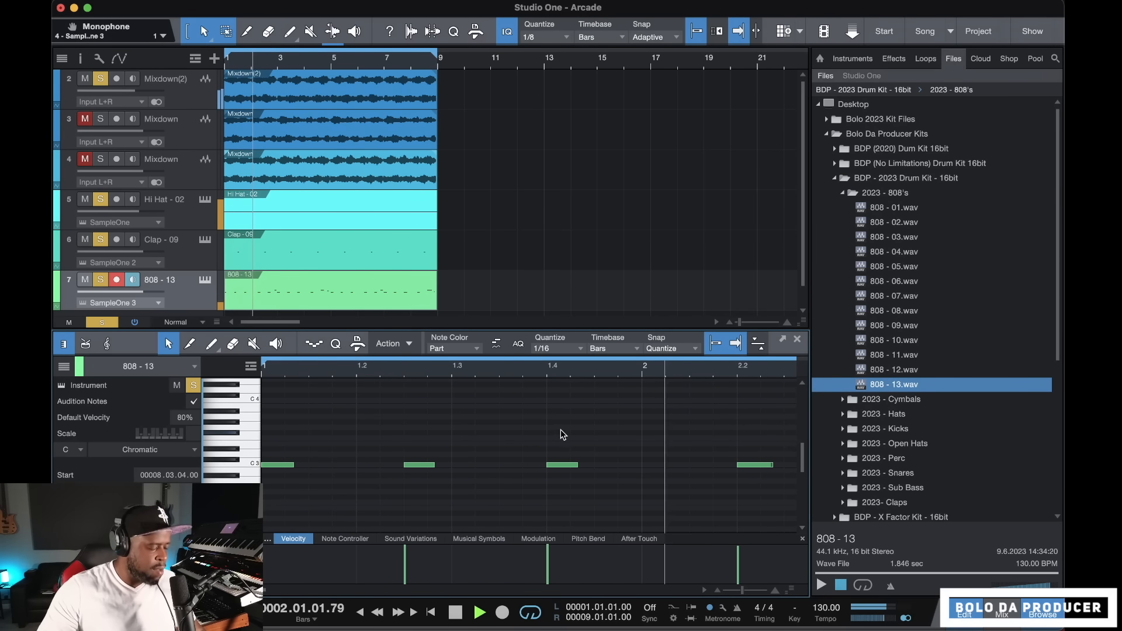
pyautogui.press('space')
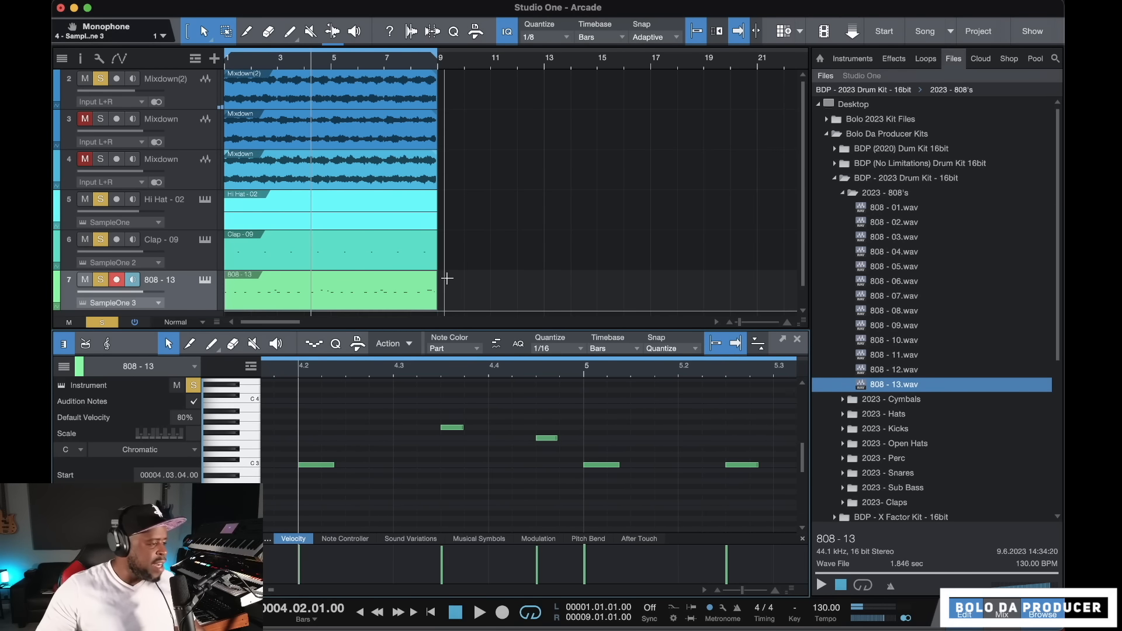
# Preview the kick samples in the 2023 - Kicks folder, from Kick - 01.wav to Kick - 10.wav
pyautogui.click(843, 194)
pyautogui.click(843, 237)
pyautogui.click(894, 296)
pyautogui.click(821, 586)
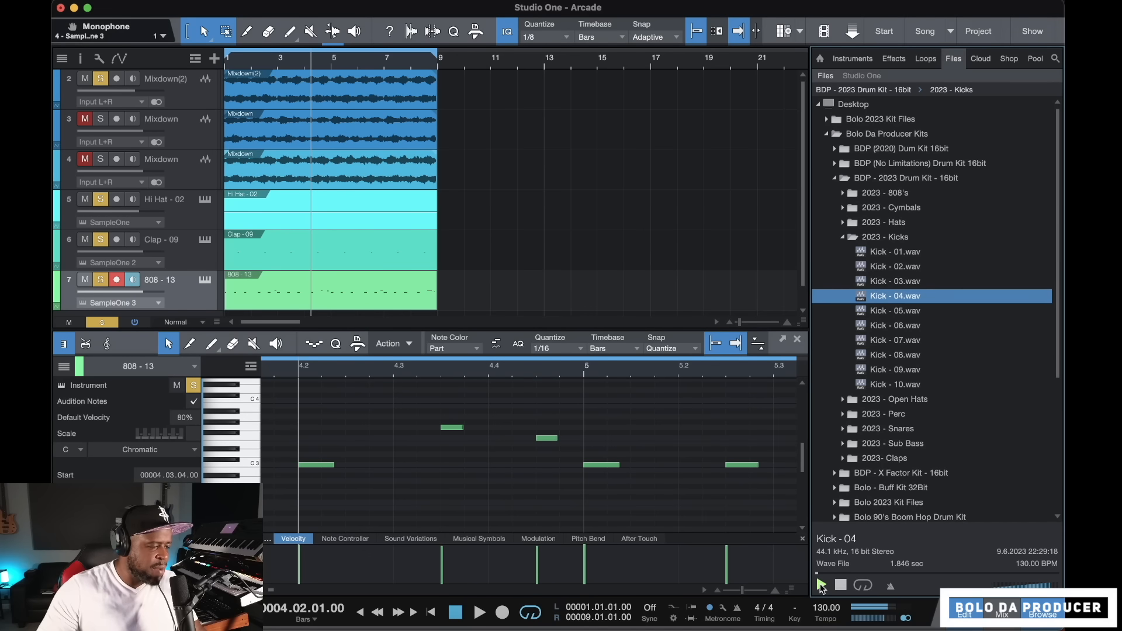
pyautogui.press('Up')
pyautogui.press('Down')
pyautogui.press('Down')
pyautogui.press('Down')
pyautogui.press('Down')
pyautogui.press('Down')
pyautogui.press('Down')
pyautogui.press('Down')
pyautogui.press('Up')
pyautogui.press('Up')
pyautogui.press('Up')
pyautogui.press('Up')
pyautogui.press('Up')
pyautogui.press('Up')
pyautogui.press('Up')
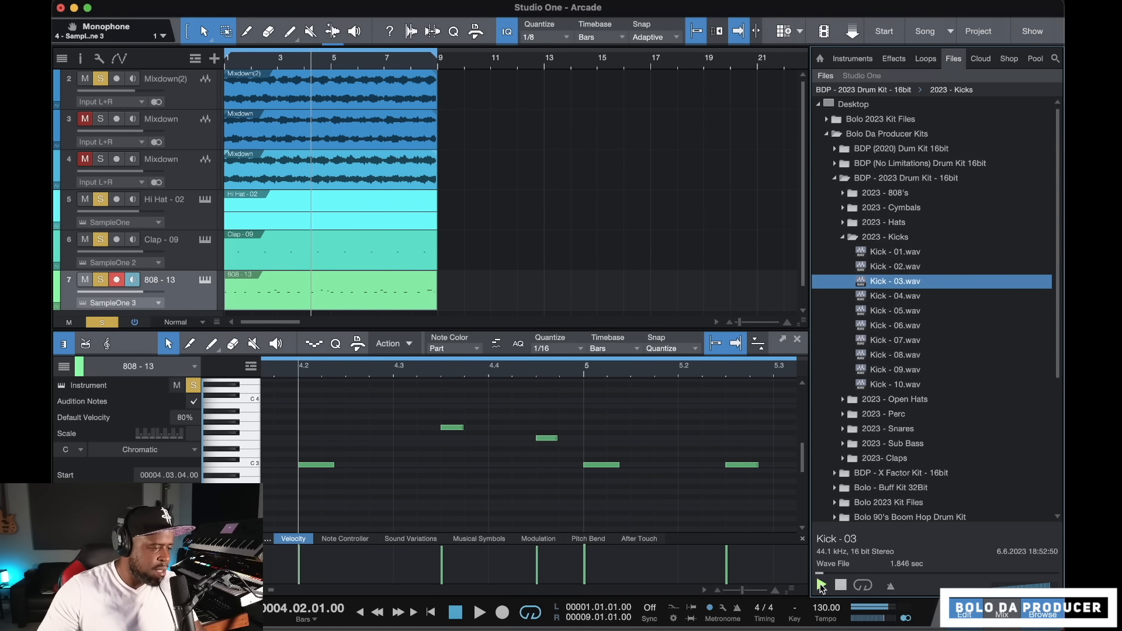
pyautogui.press('Up')
pyautogui.press('Up')
pyautogui.press('Down')
# Load Kick - 01.wav into a new SampleOne instrument, then unmute and solo its track
pyautogui.click(860, 248)
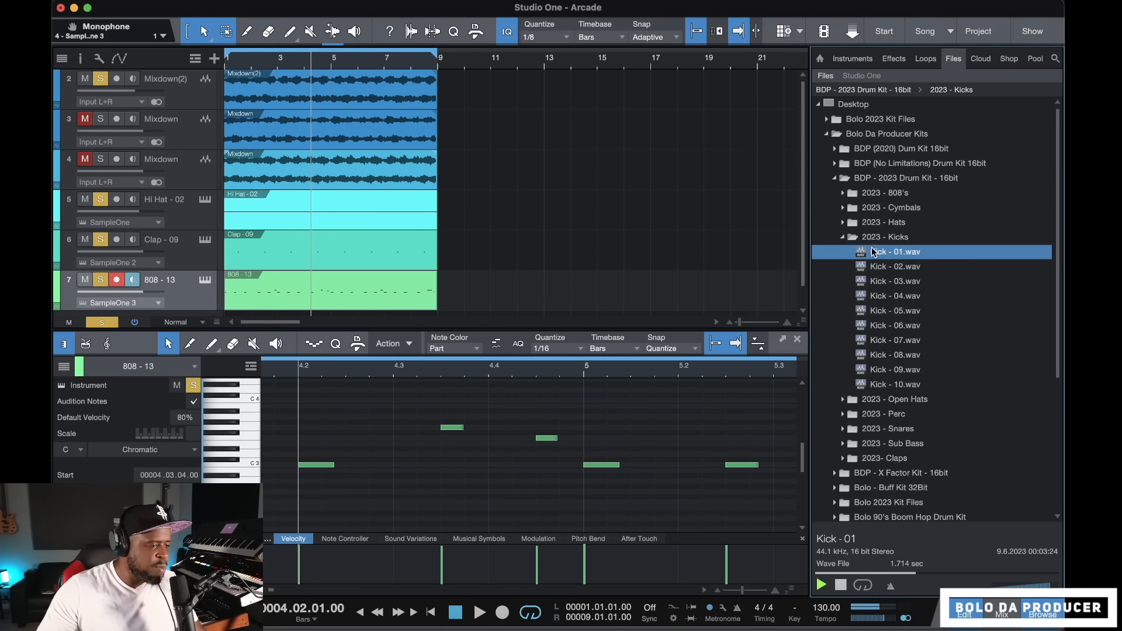
pyautogui.rightClick(870, 253)
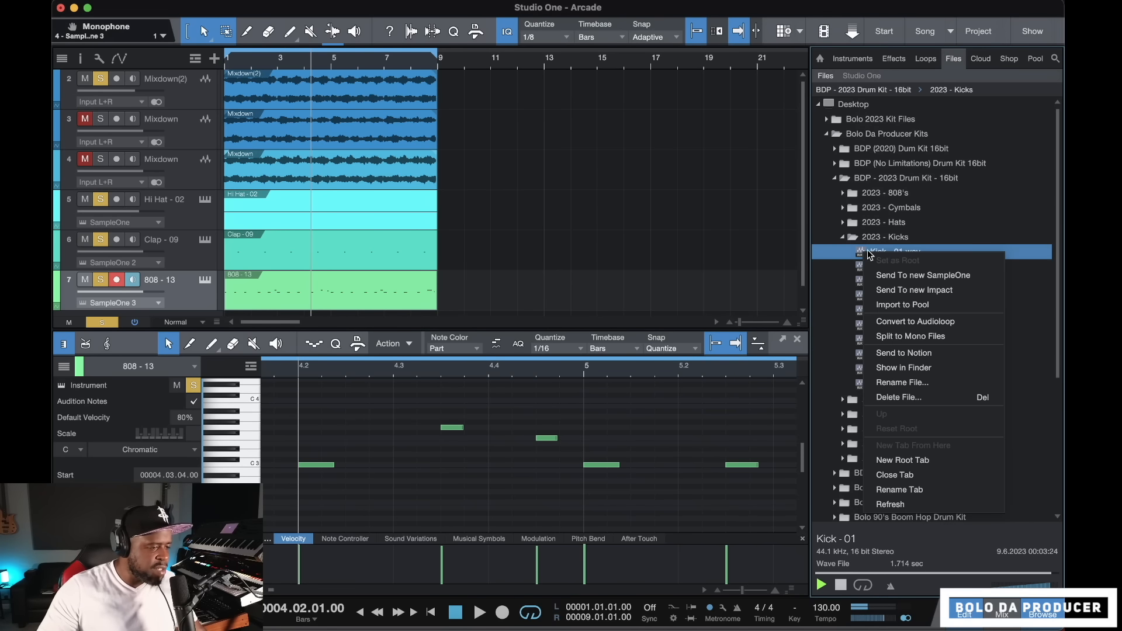
pyautogui.click(903, 272)
pyautogui.click(764, 7)
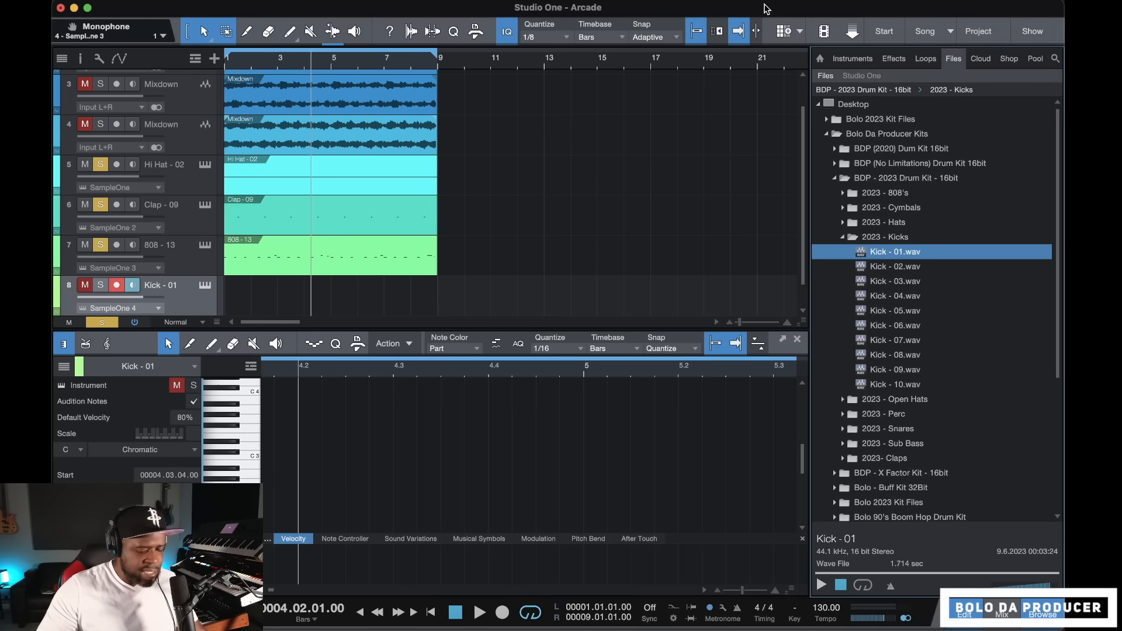
pyautogui.click(85, 286)
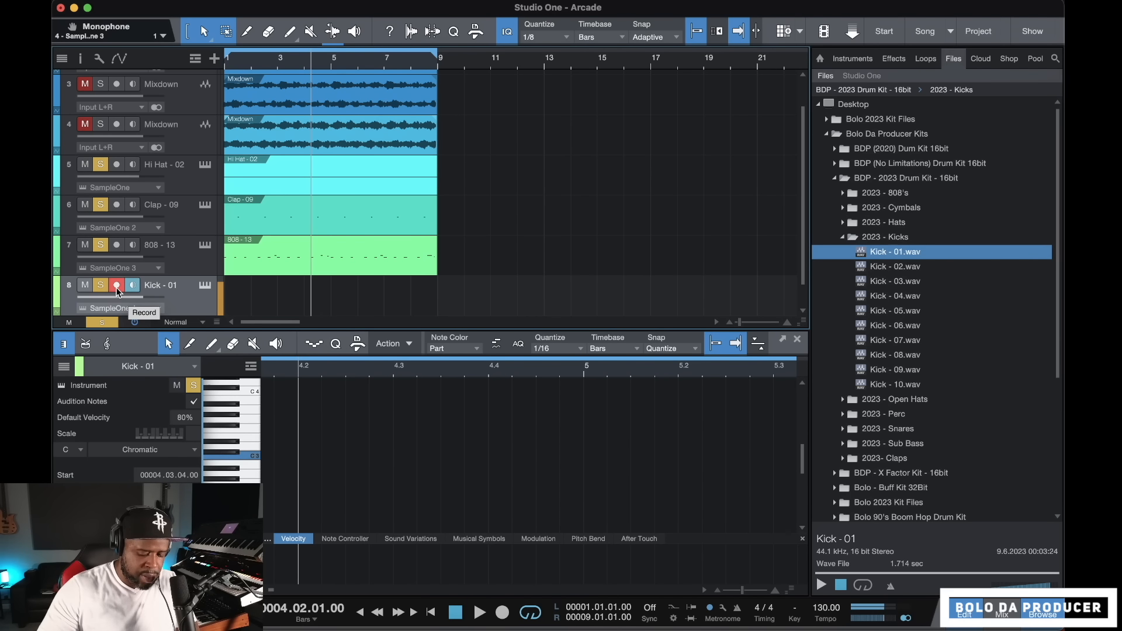
# Record a Kick - 01 pattern from the song start over bars 1 to 9
pyautogui.click(456, 615)
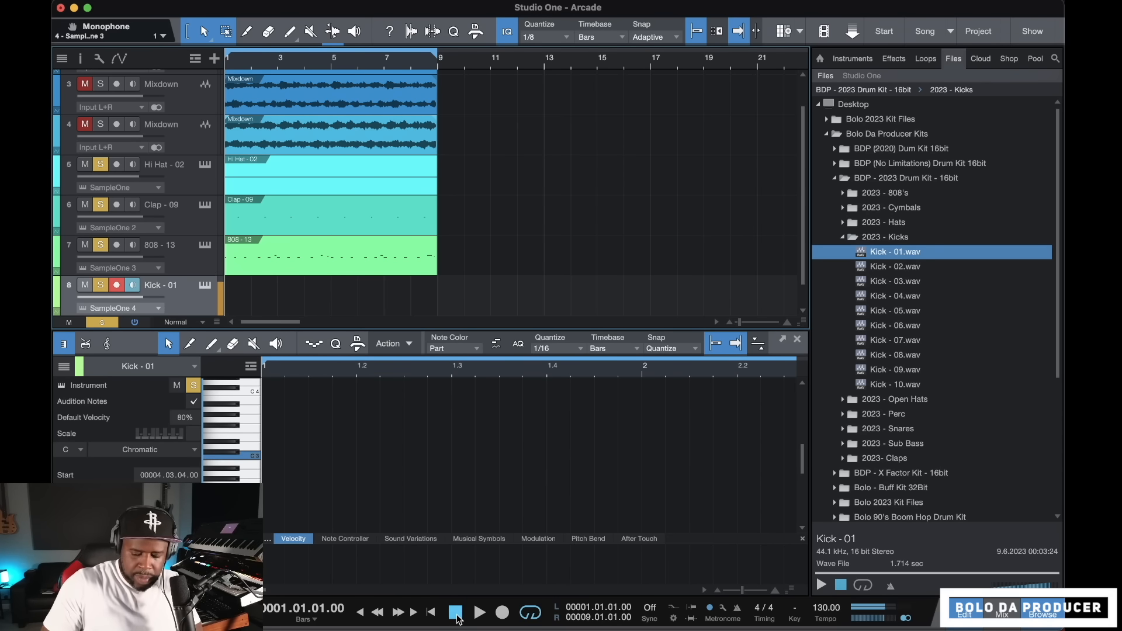
pyautogui.click(502, 612)
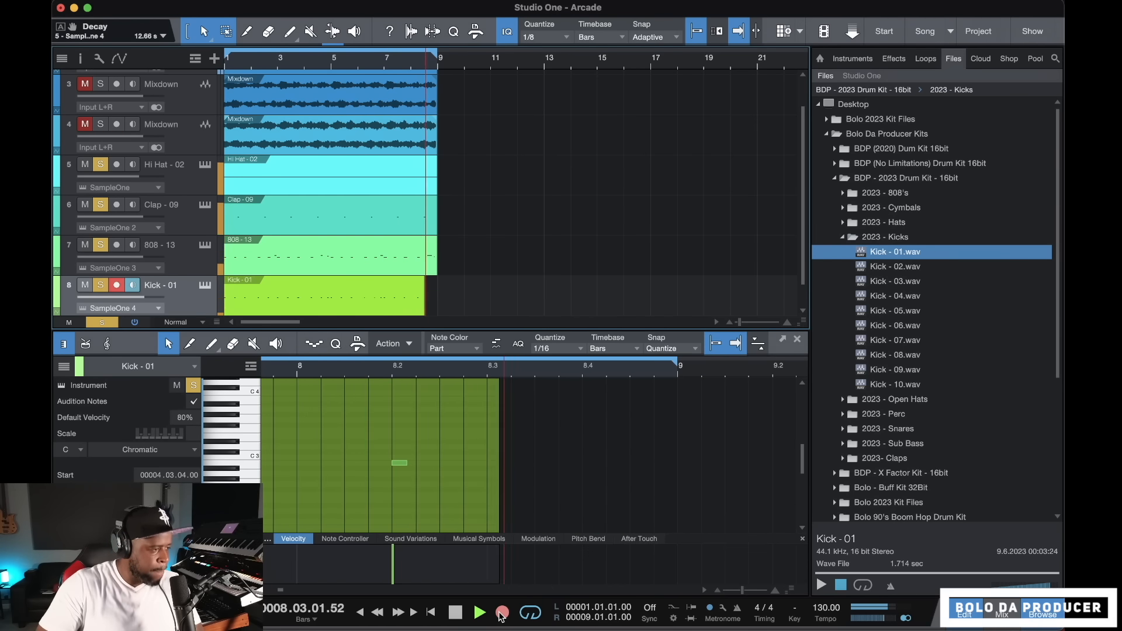
pyautogui.press('space')
# Duplicate the kick note at 8.03.03 to 8.03.04 and play back the end of bar 8
pyautogui.moveTo(270, 594); pyautogui.dragTo(285, 592)
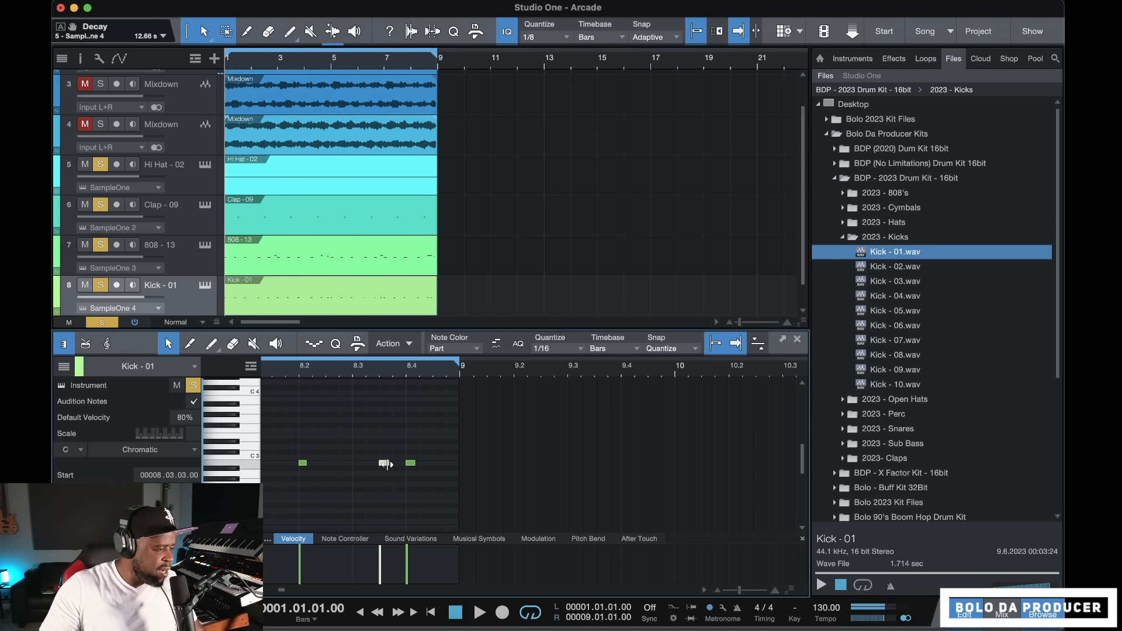
pyautogui.moveTo(386, 463); pyautogui.dragTo(394, 466)
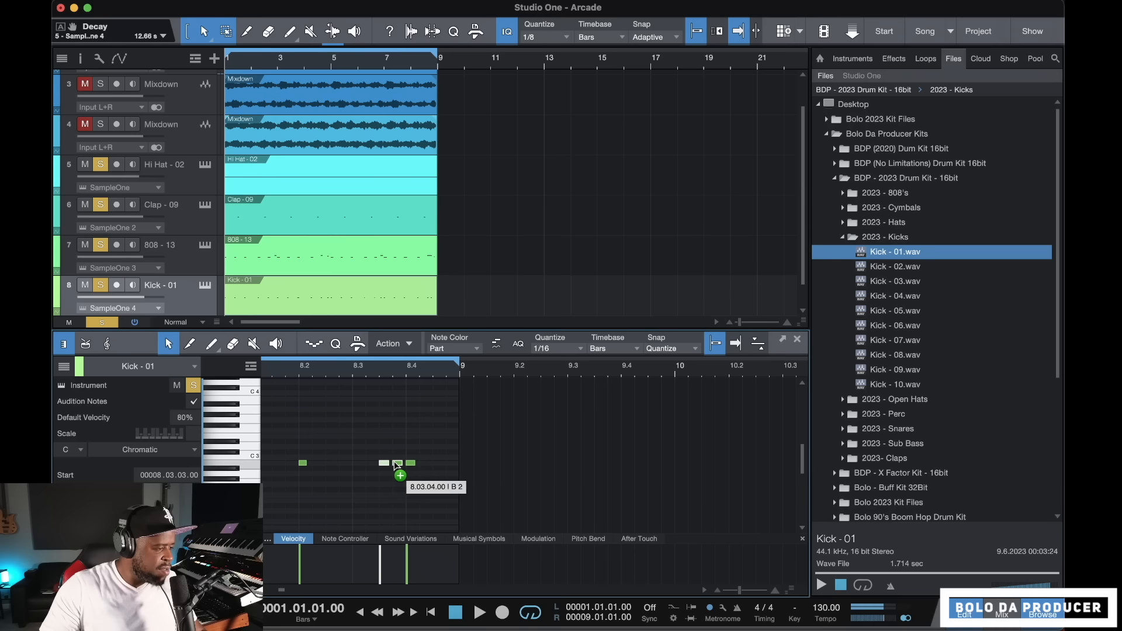
pyautogui.doubleClick(291, 370)
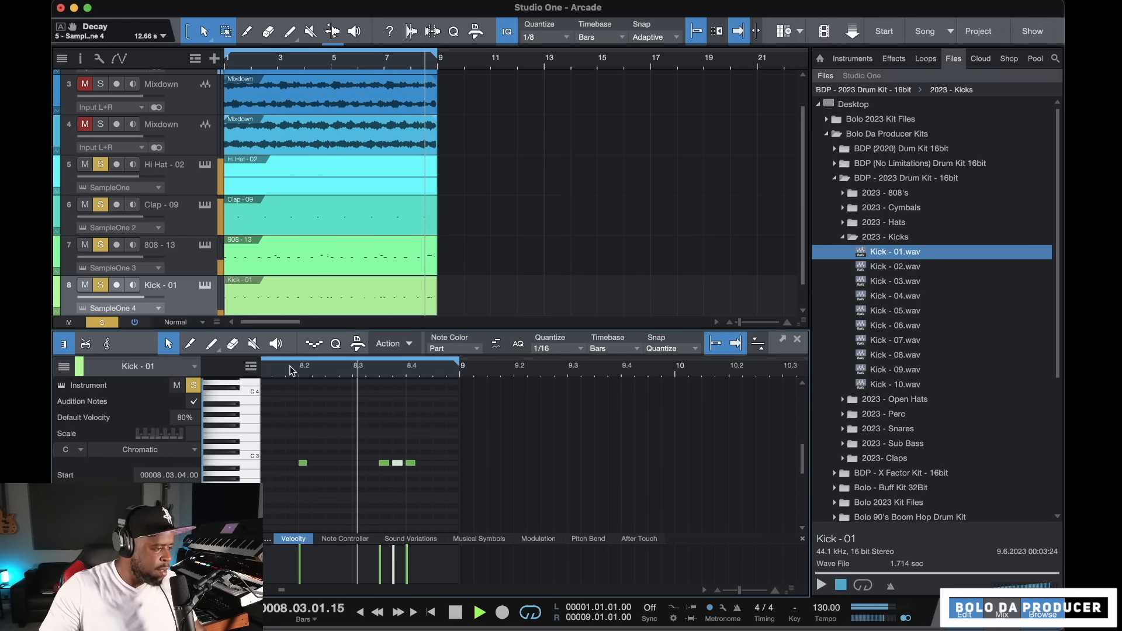
pyautogui.press('space')
pyautogui.press('space')
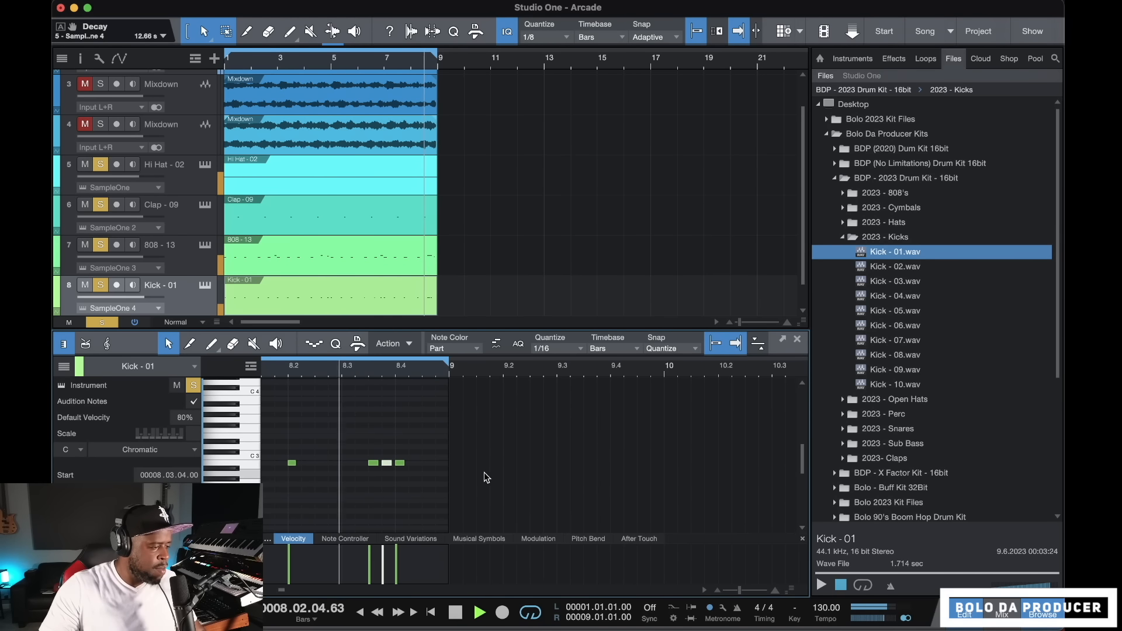
pyautogui.press('space')
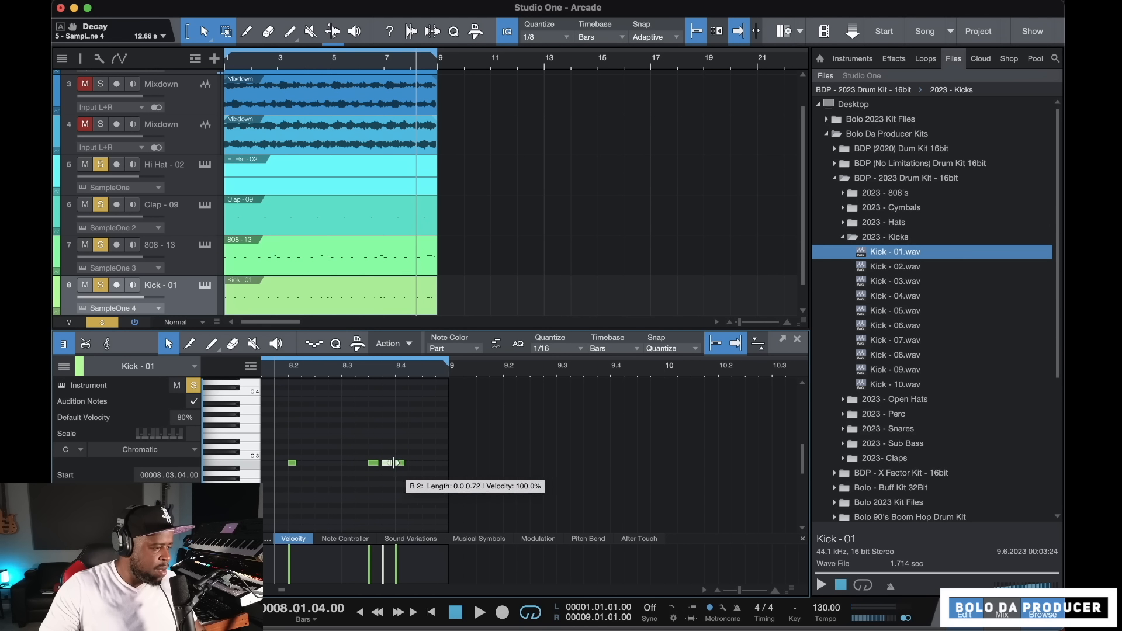
# Copy a kick note to 8.04.03, play the ending back, then close the editor and play the beat from the start
pyautogui.moveTo(386, 464); pyautogui.dragTo(426, 464)
pyautogui.press('space')
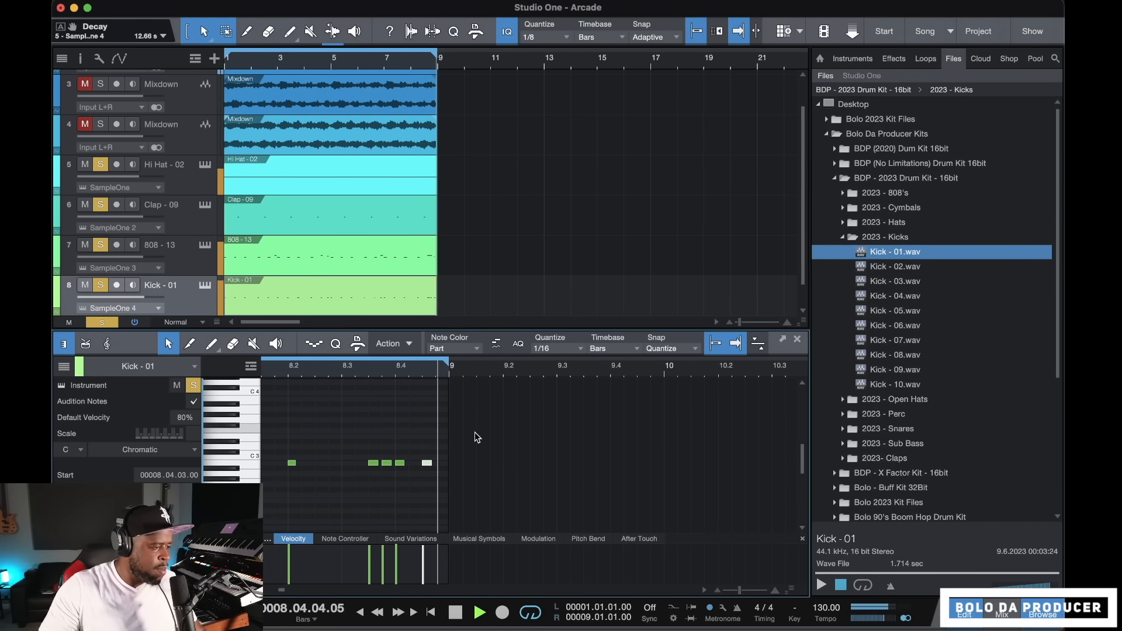
pyautogui.press('space')
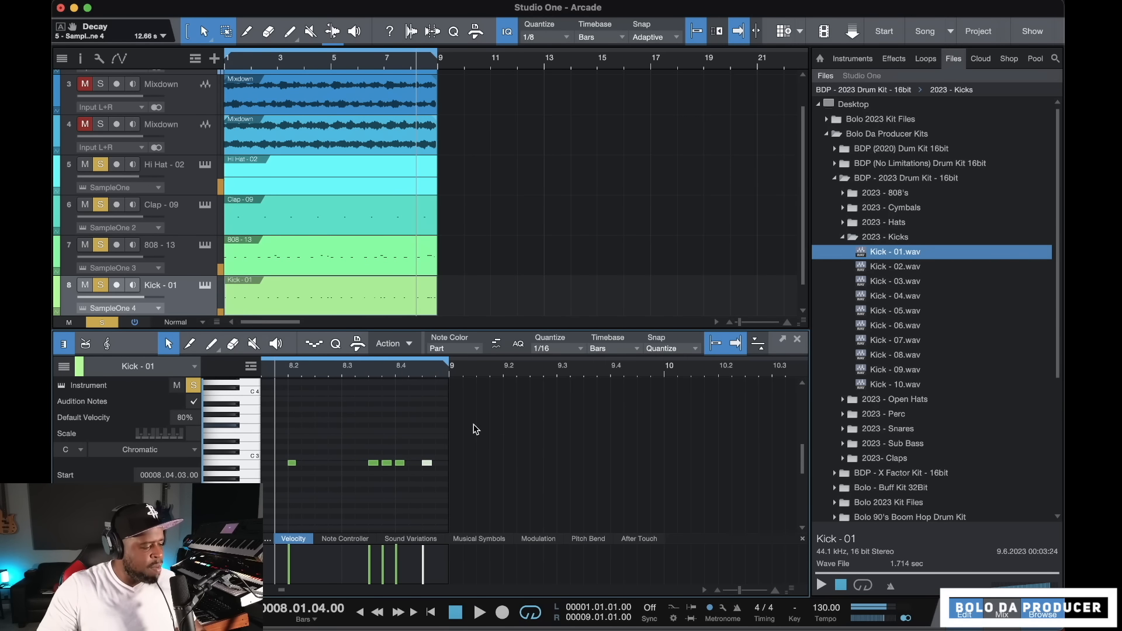
pyautogui.press('F3')
pyautogui.press('F3')
pyautogui.press('space')
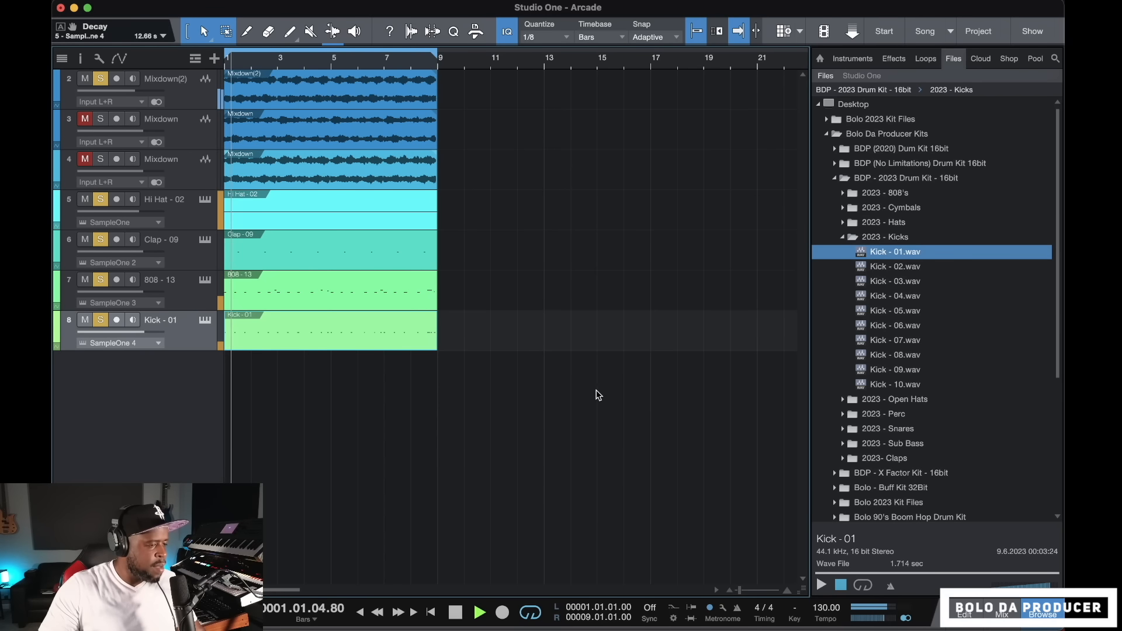
pyautogui.press('space')
# Load Open Hat - 07.wav into a new SampleOne instrument and cycle through the folder's other open hats in it
pyautogui.click(843, 236)
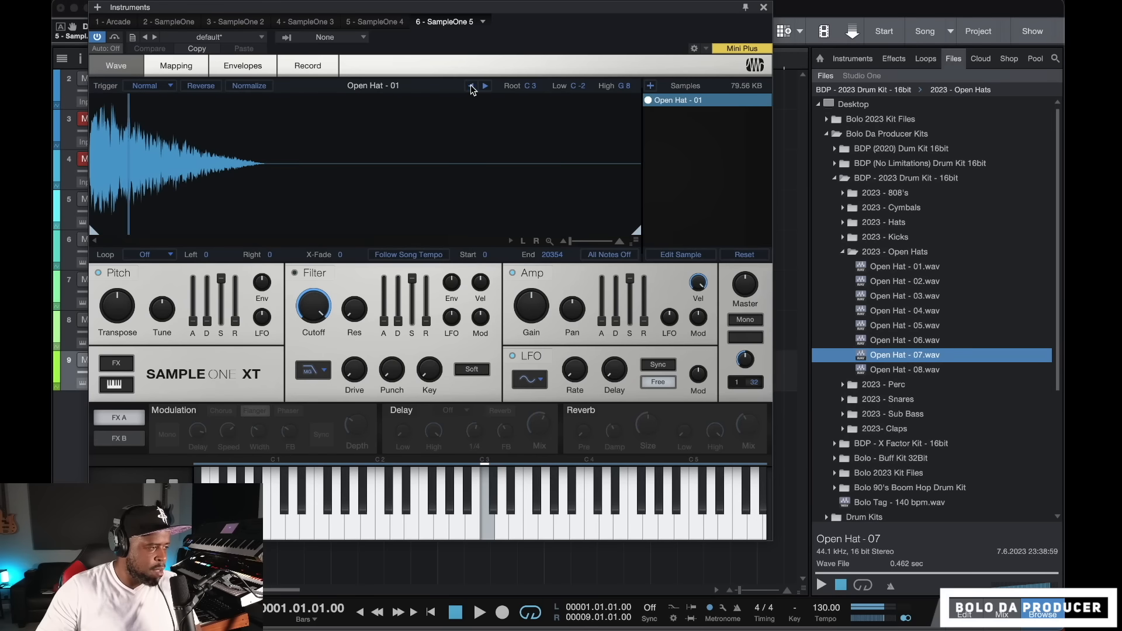
pyautogui.click(486, 85)
pyautogui.click(486, 85)
pyautogui.click(486, 86)
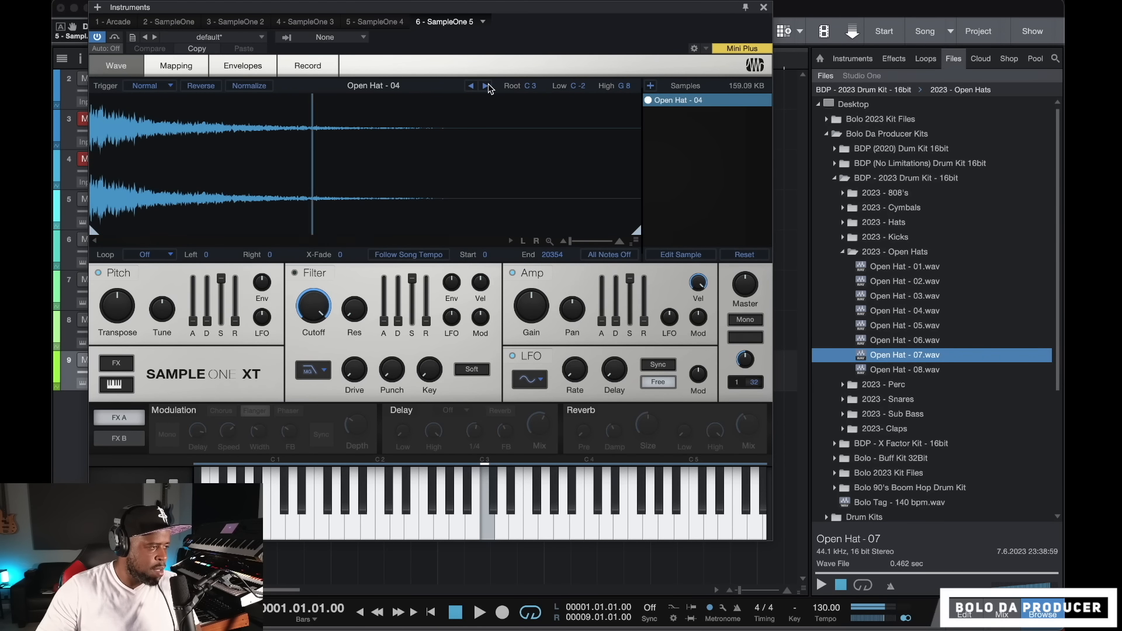
# Record an open hat pattern over bars 1 to 9 on the Open Hat - 07 track
pyautogui.click(764, 7)
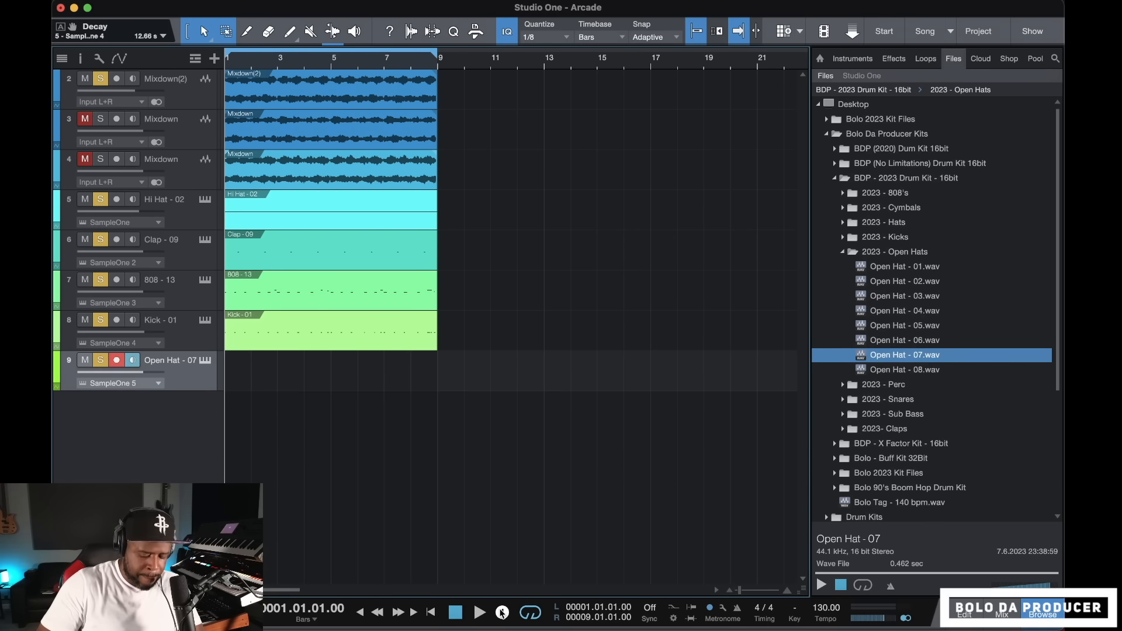
pyautogui.click(502, 612)
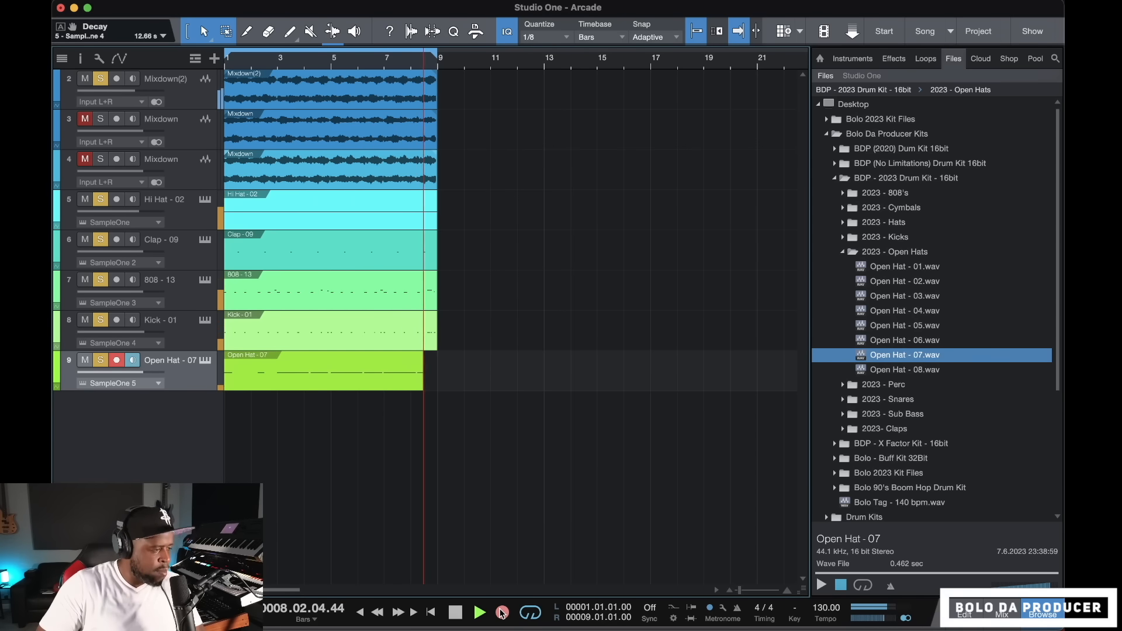
pyautogui.click(501, 612)
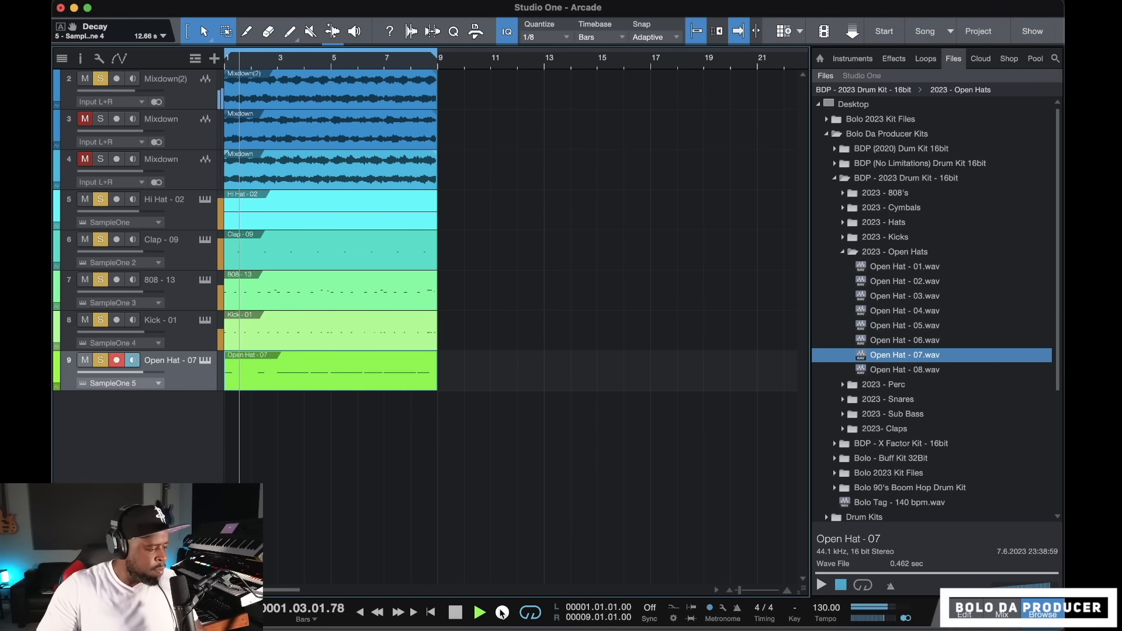
# Set the open hat and hi-hat levels to -8.5 dB and the 808 to -2.9 dB during playback, and disarm the open hat track
pyautogui.press('F3')
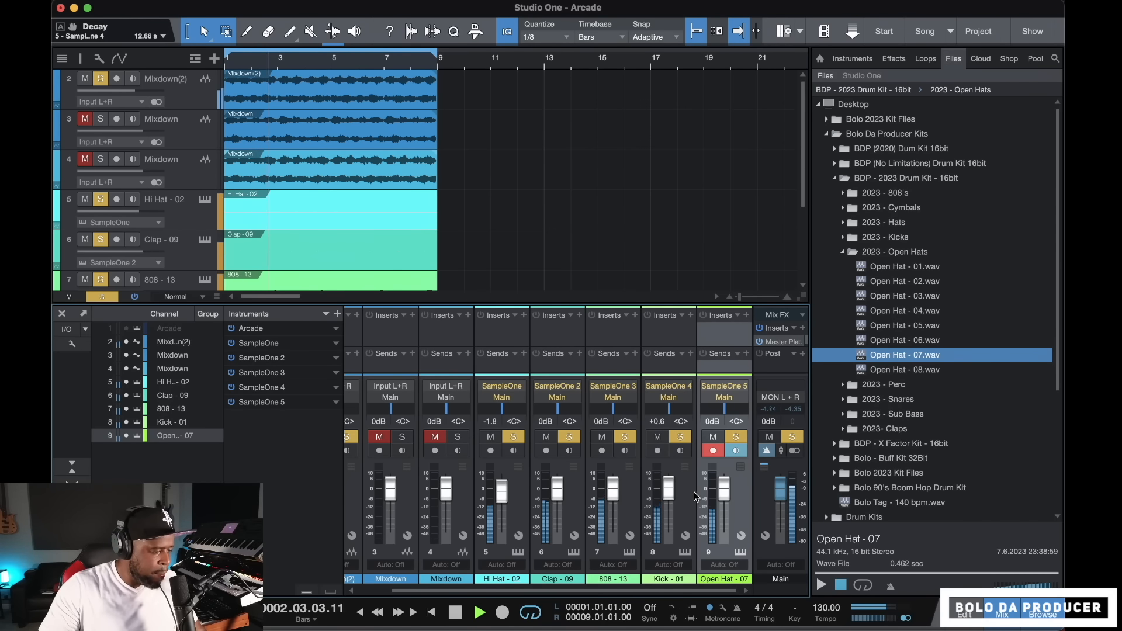
pyautogui.moveTo(724, 499); pyautogui.dragTo(724, 496)
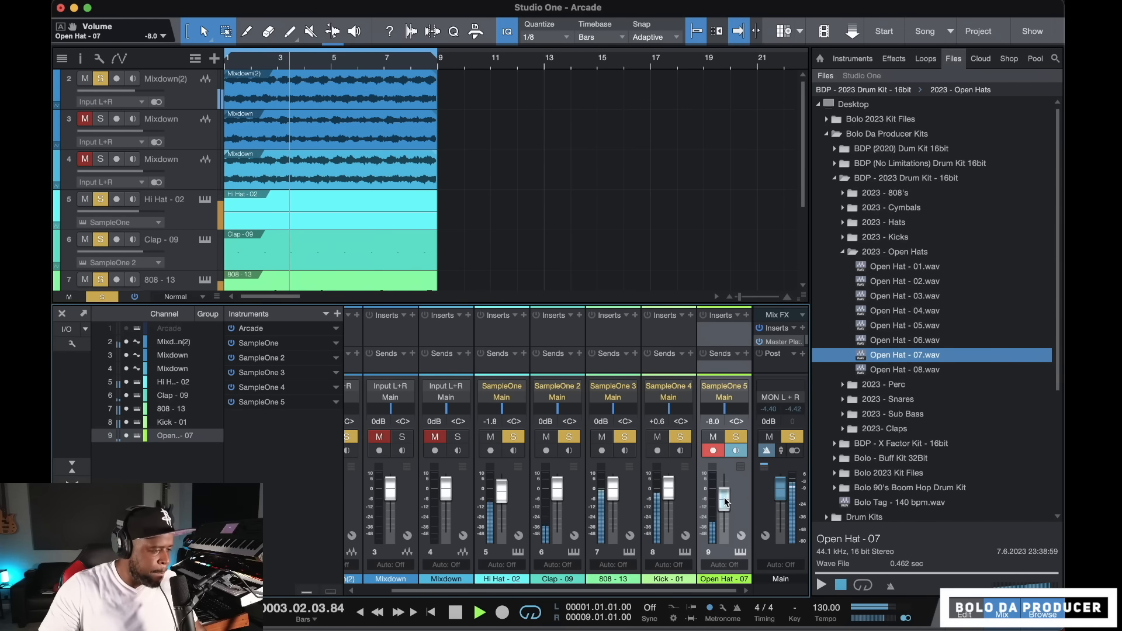
pyautogui.click(713, 451)
pyautogui.moveTo(501, 497); pyautogui.dragTo(499, 500)
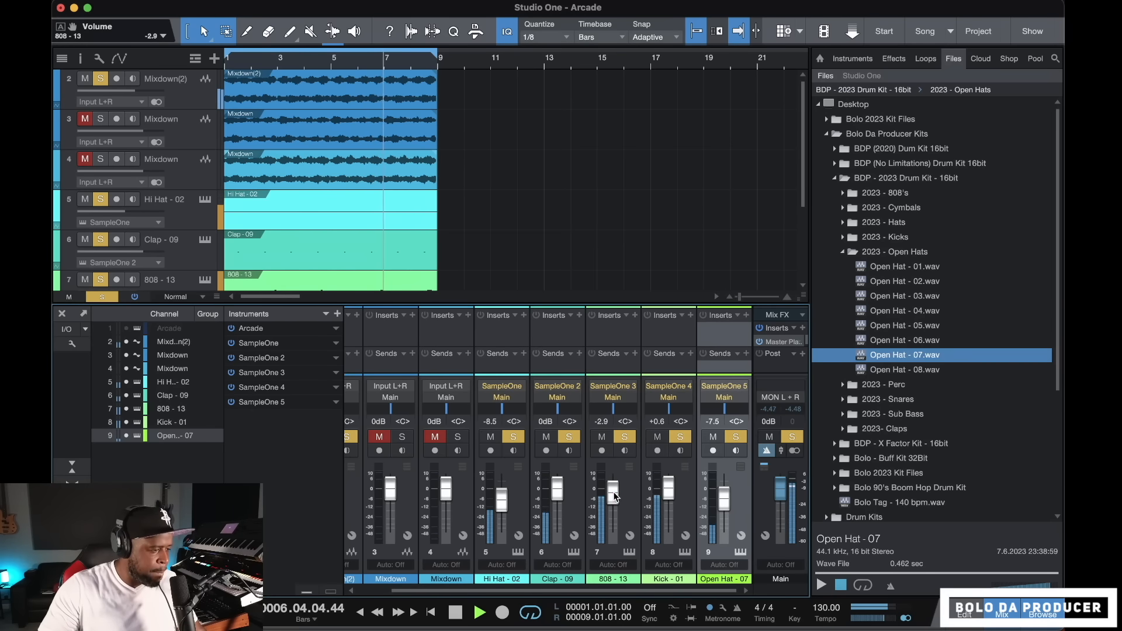
pyautogui.moveTo(729, 497); pyautogui.dragTo(724, 500)
pyautogui.press('space')
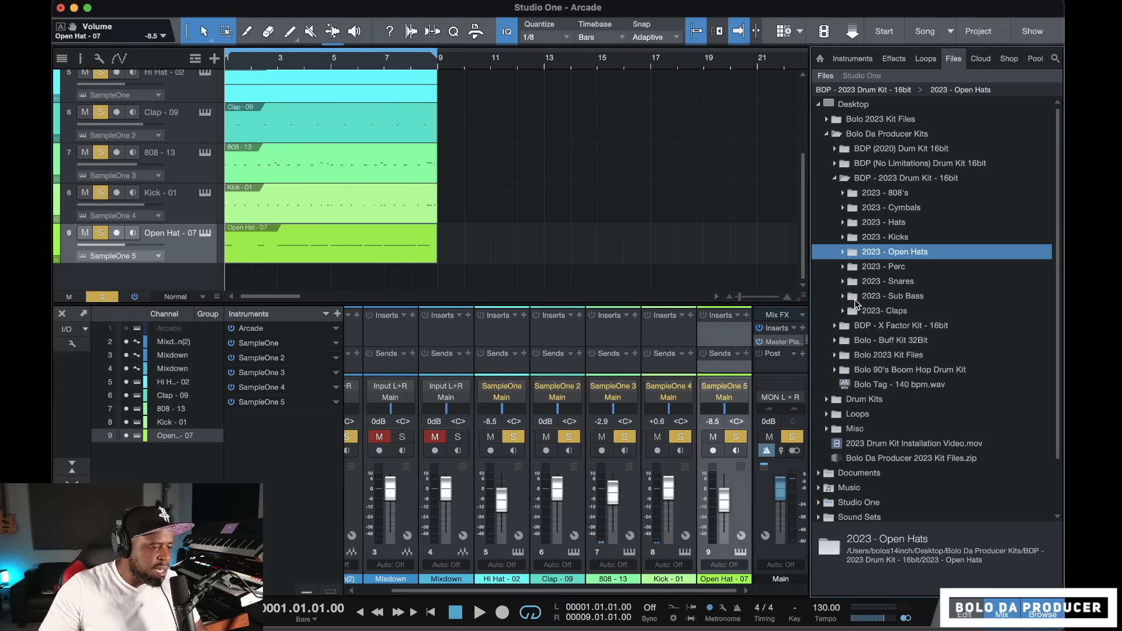
# Audition the snares in the 2023 - Snares folder from Snare - 01.wav through Snare - 11.wav
pyautogui.click(843, 283)
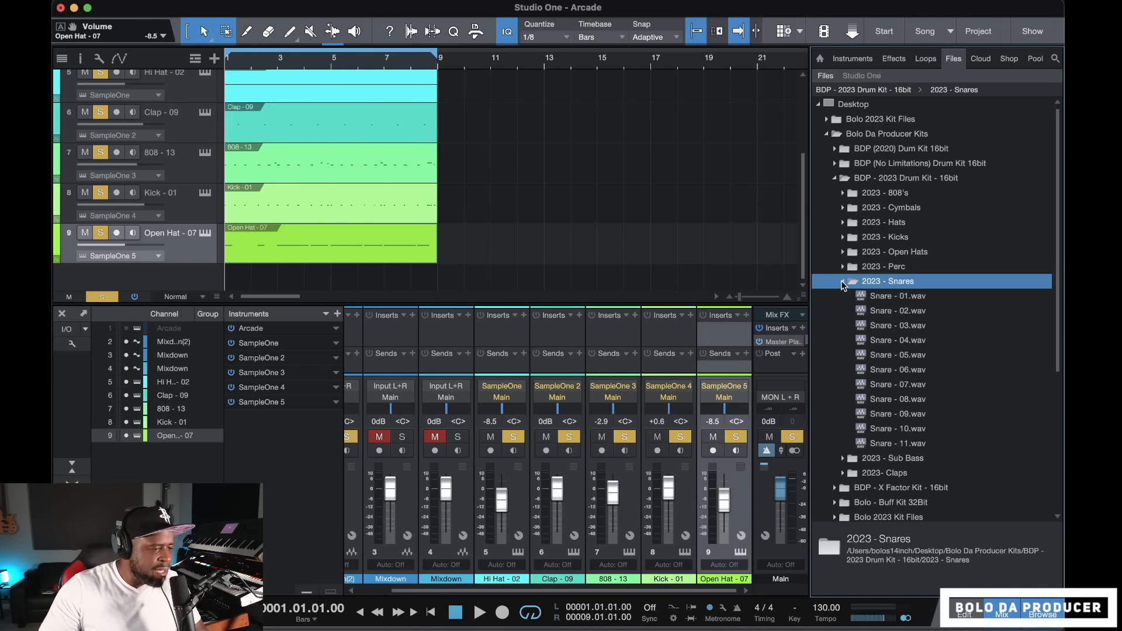
pyautogui.click(876, 293)
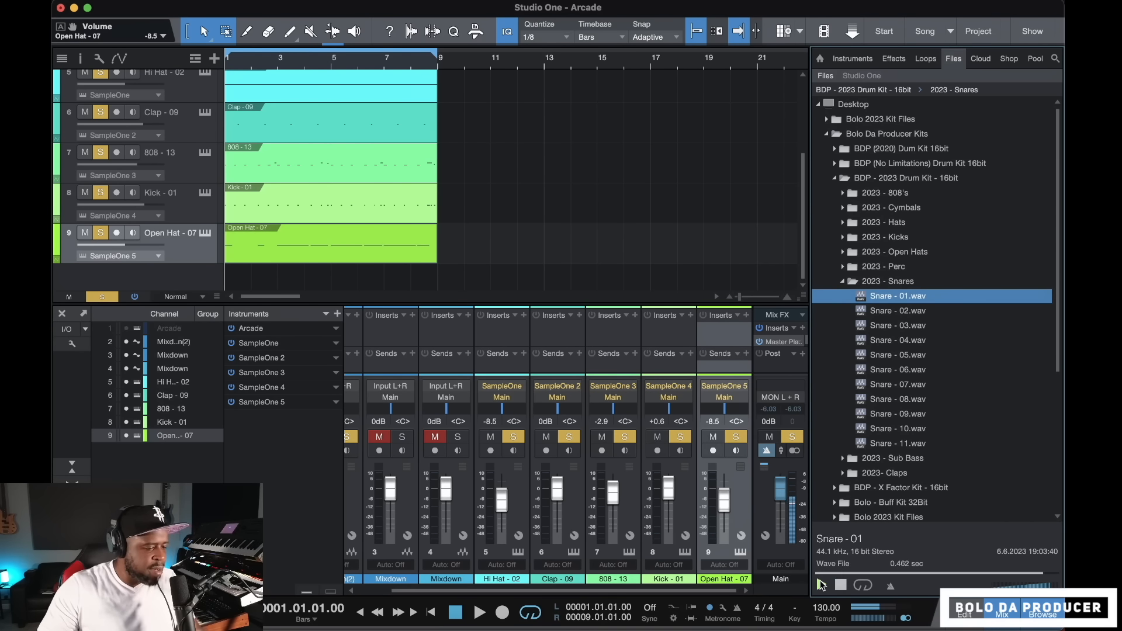
pyautogui.press('Down')
pyautogui.press('Down')
pyautogui.press('Down')
pyautogui.press('Down')
pyautogui.press('Down')
pyautogui.press('Down')
pyautogui.press('Down')
pyautogui.press('Down')
pyautogui.press('Down')
pyautogui.press('Down')
pyautogui.press('Up')
pyautogui.press('Down')
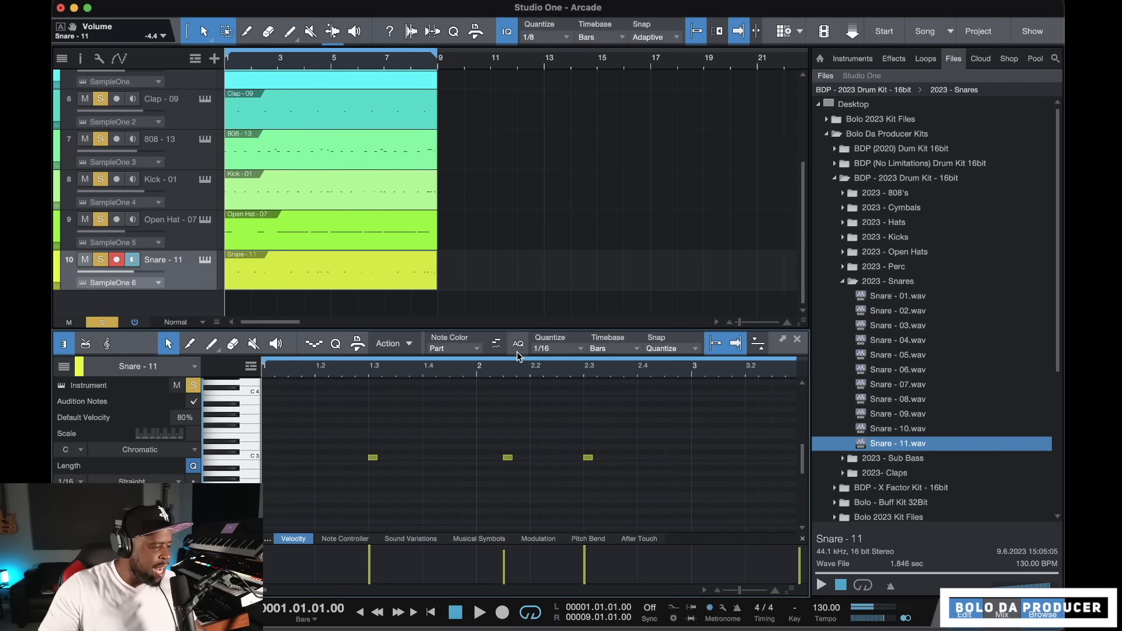
# Copy the snare note at 8.03.03 to 8.03.04 in the Snare - 11 part and play back the ending
pyautogui.moveTo(263, 592); pyautogui.dragTo(292, 588)
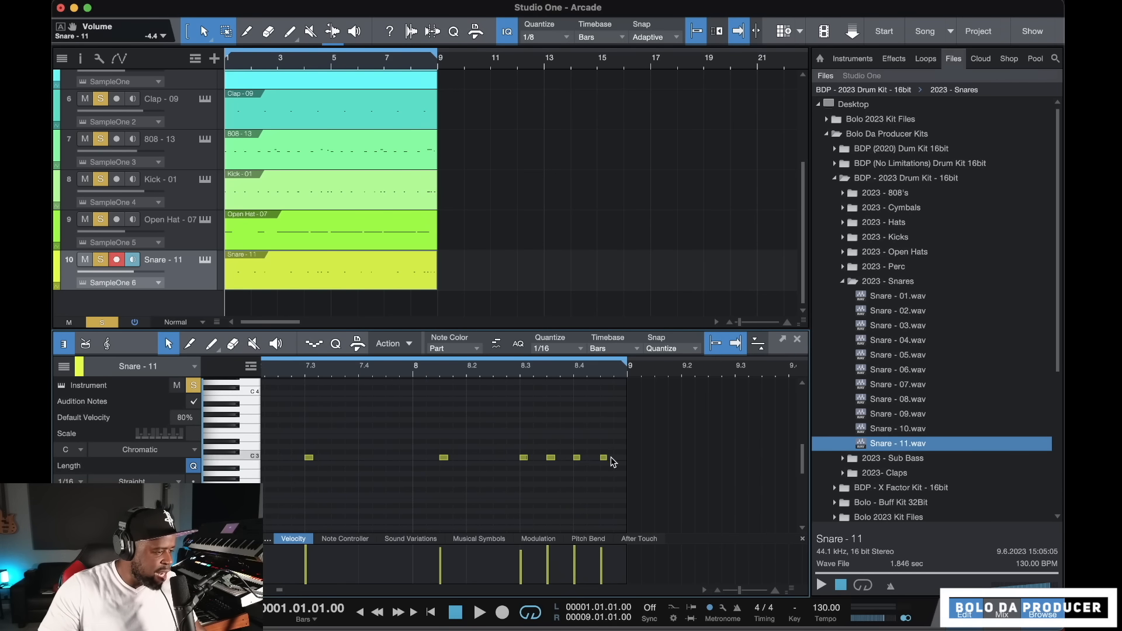
pyautogui.moveTo(554, 458); pyautogui.dragTo(559, 461)
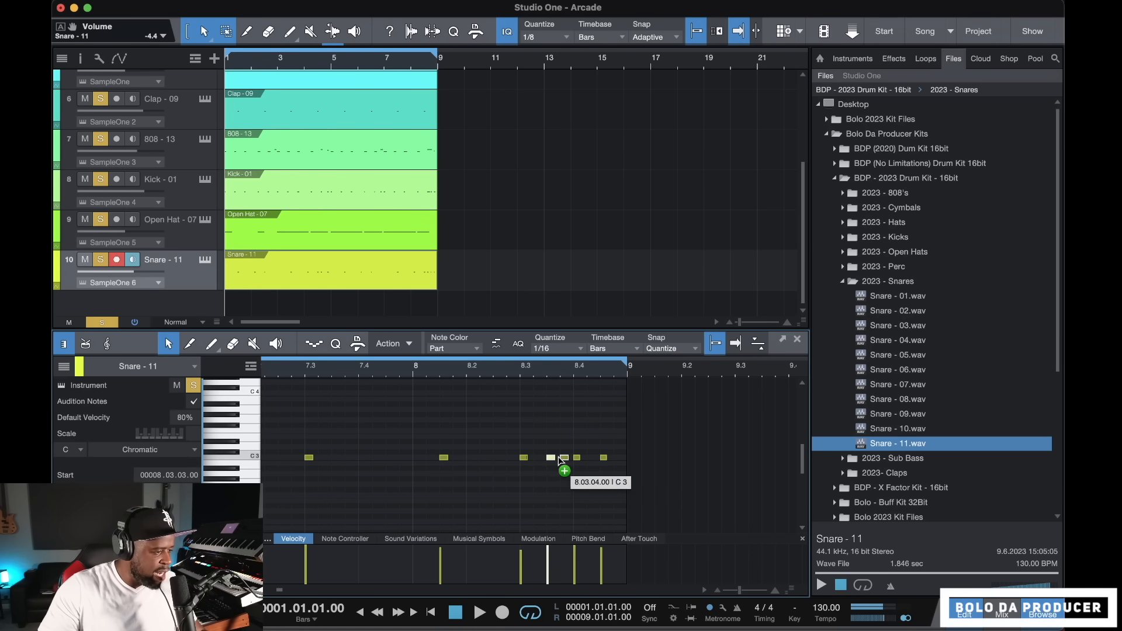
pyautogui.click(465, 372)
pyautogui.press('space')
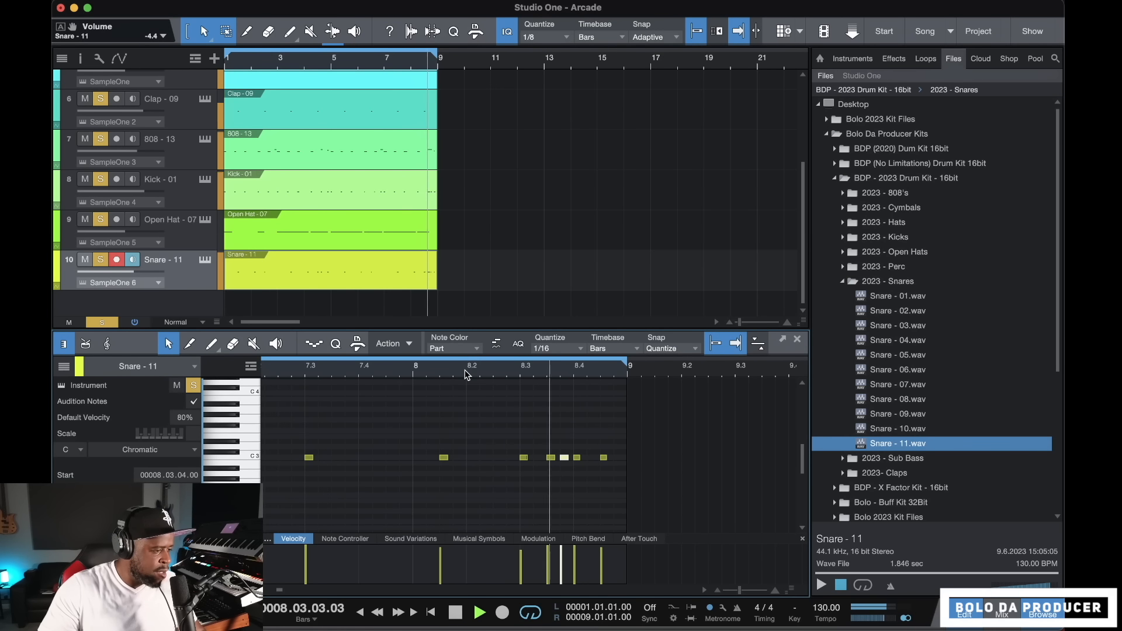
pyautogui.click(466, 372)
pyautogui.press('space')
# Move the copied snare note to 8.03.02 and play the beat briefly from the start
pyautogui.moveTo(565, 457); pyautogui.dragTo(537, 458)
pyautogui.press('space')
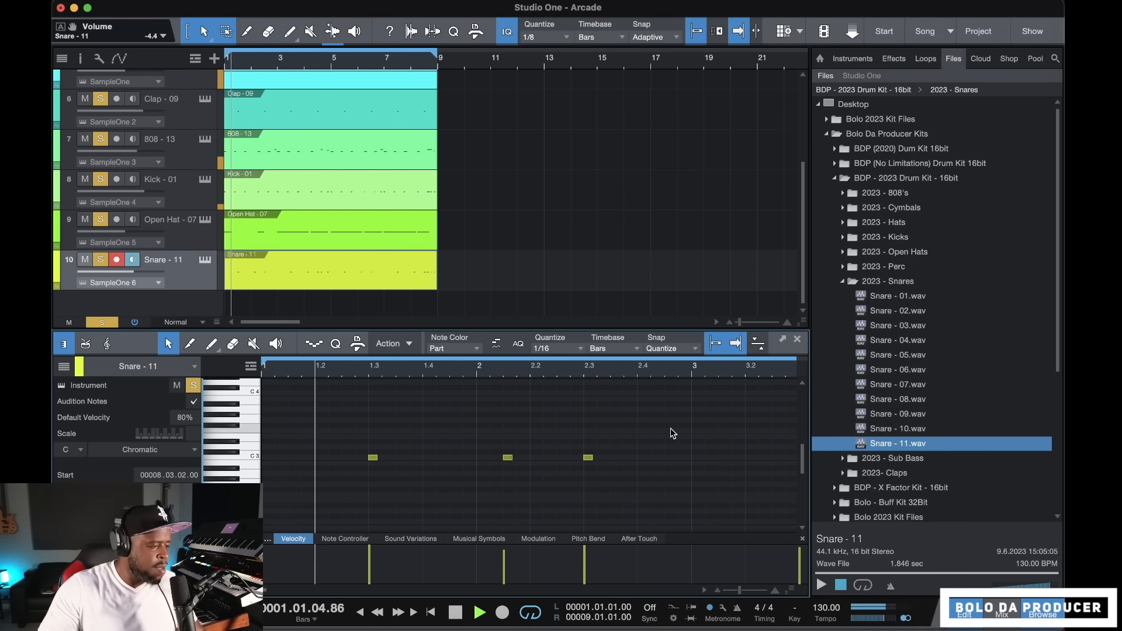
pyautogui.press('space')
# Show the mixer and set the 808 level to -3.9 dB and the hi-hat to -8.5 dB during playback
pyautogui.press('F3')
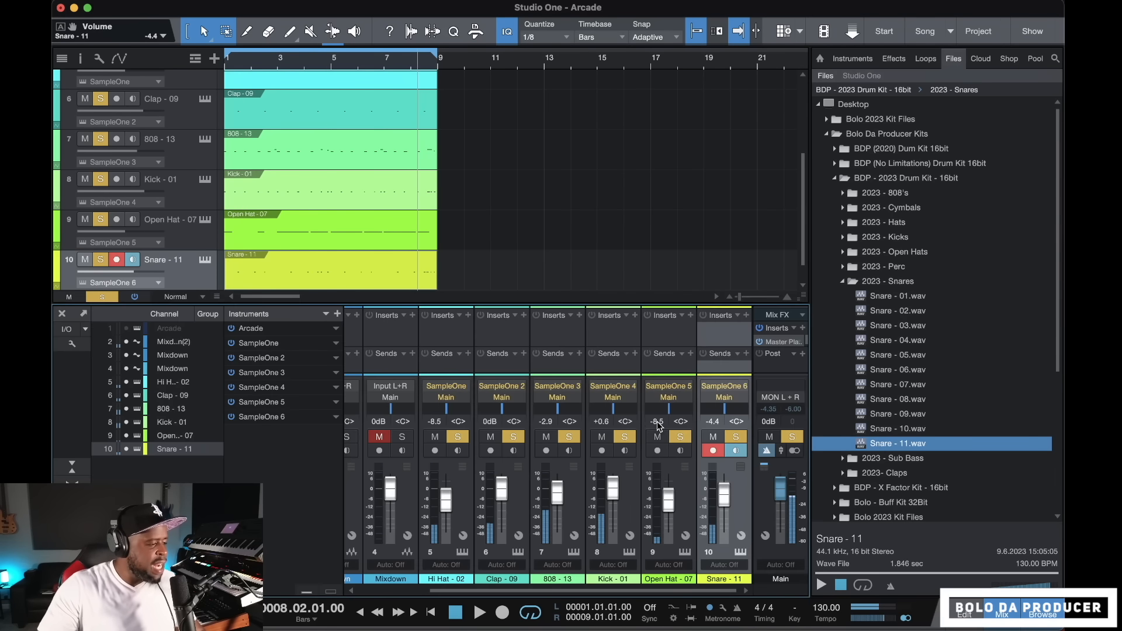
pyautogui.press('space')
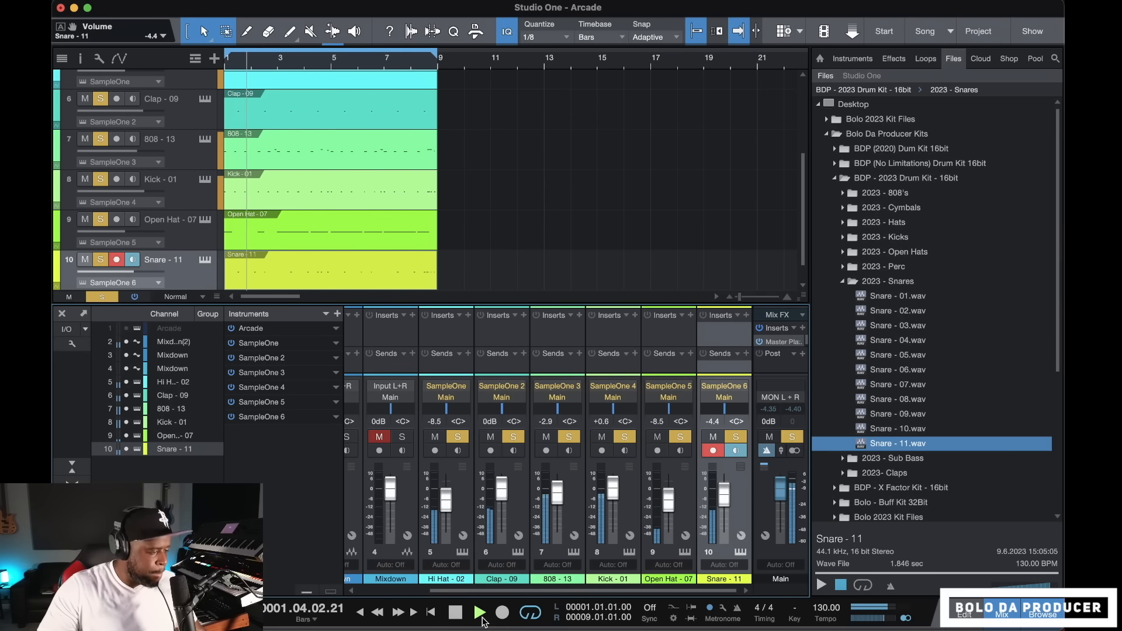
pyautogui.hscroll(-2, 483, 595)
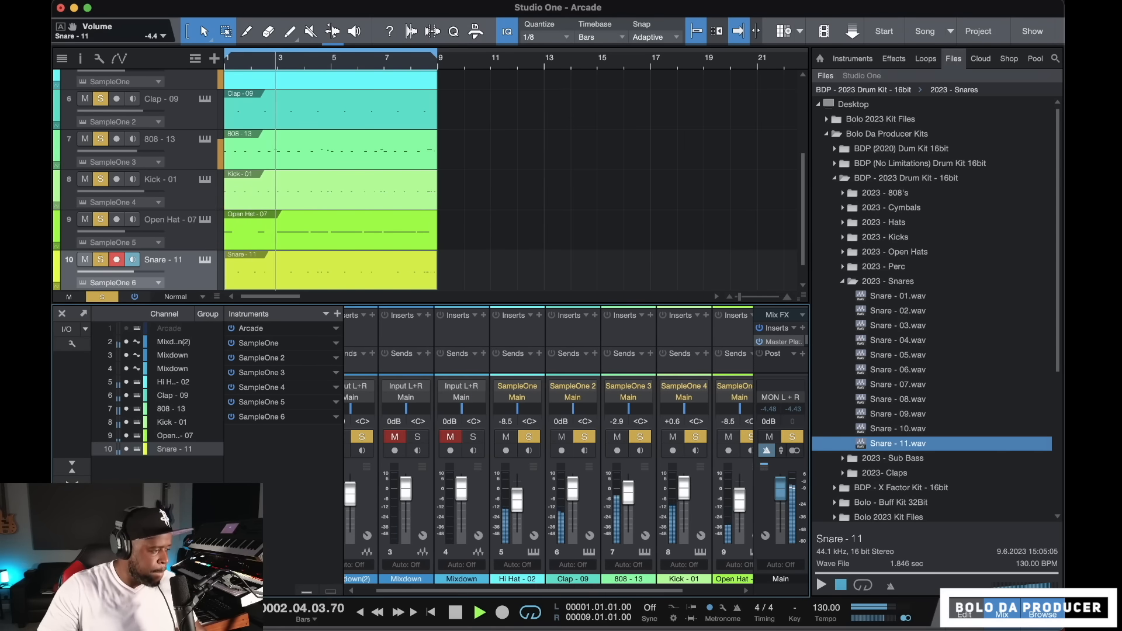
pyautogui.click(72, 579)
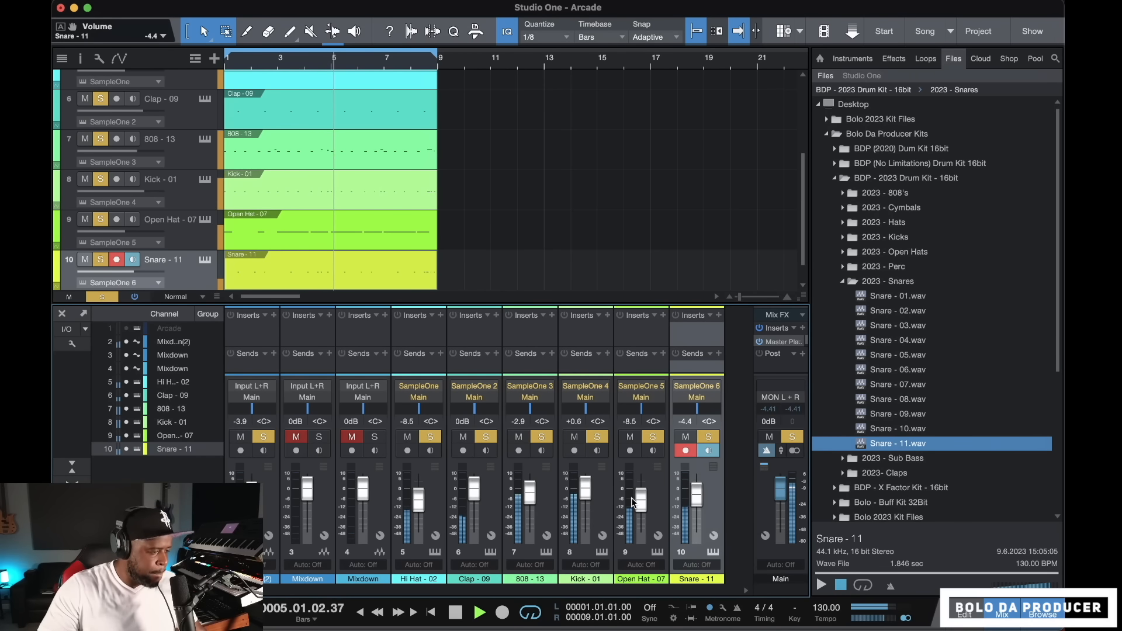
pyautogui.moveTo(531, 496); pyautogui.dragTo(528, 498)
pyautogui.moveTo(420, 505); pyautogui.dragTo(420, 501)
pyautogui.press('space')
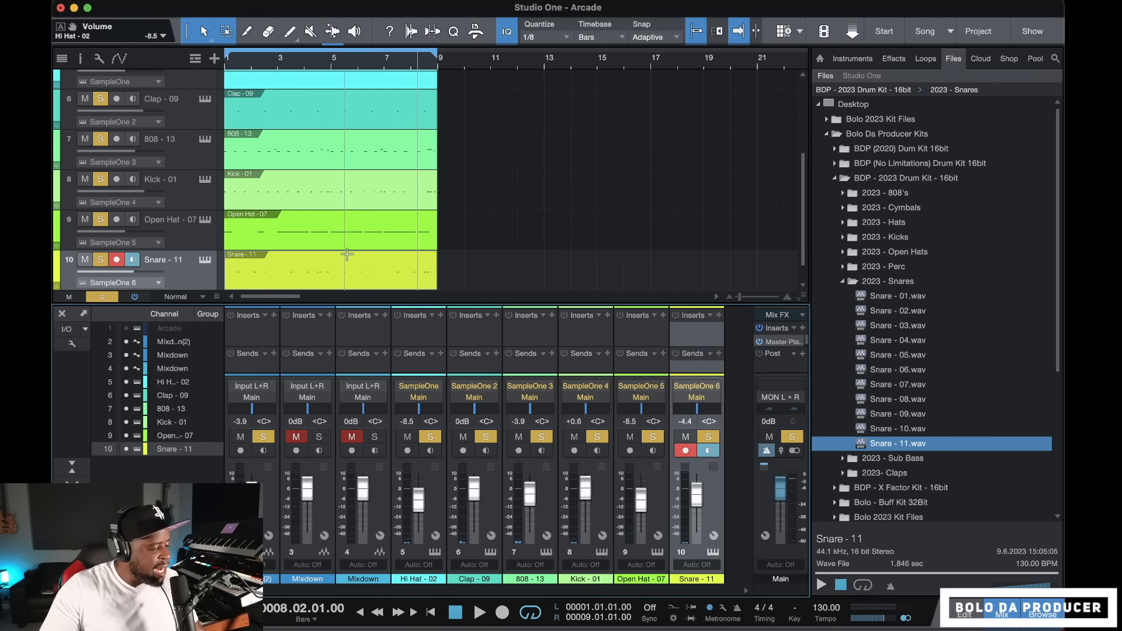
# Hide the mixer and duplicate the eight-bar clips of all melody and drum tracks twice, filling bars 1 to 25
pyautogui.press('F3')
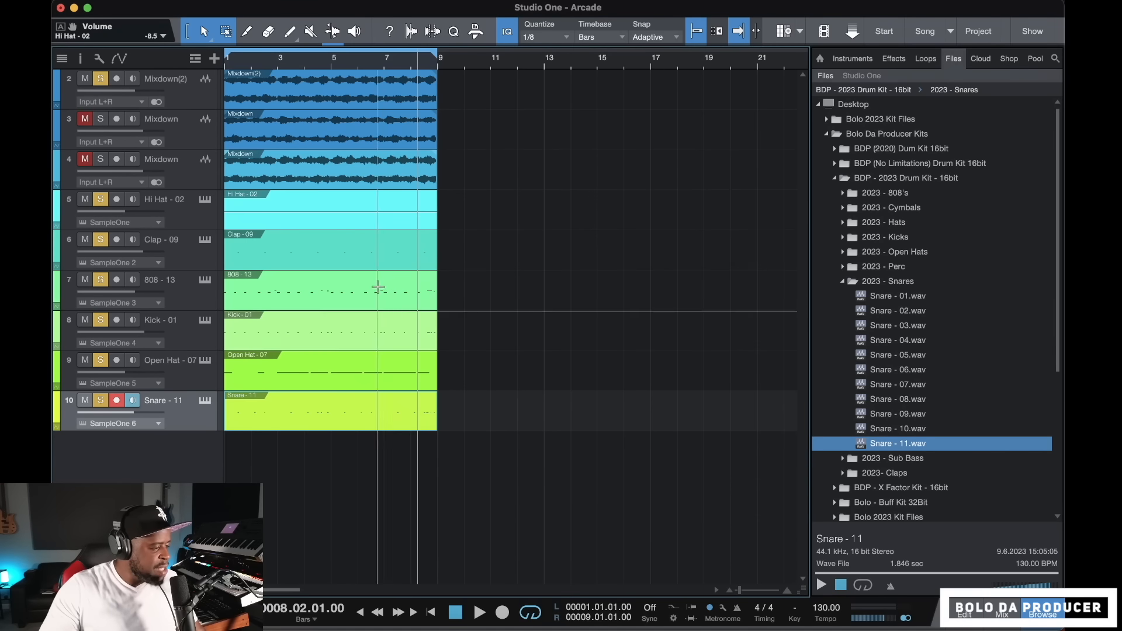
pyautogui.press('d')
pyautogui.press('d')
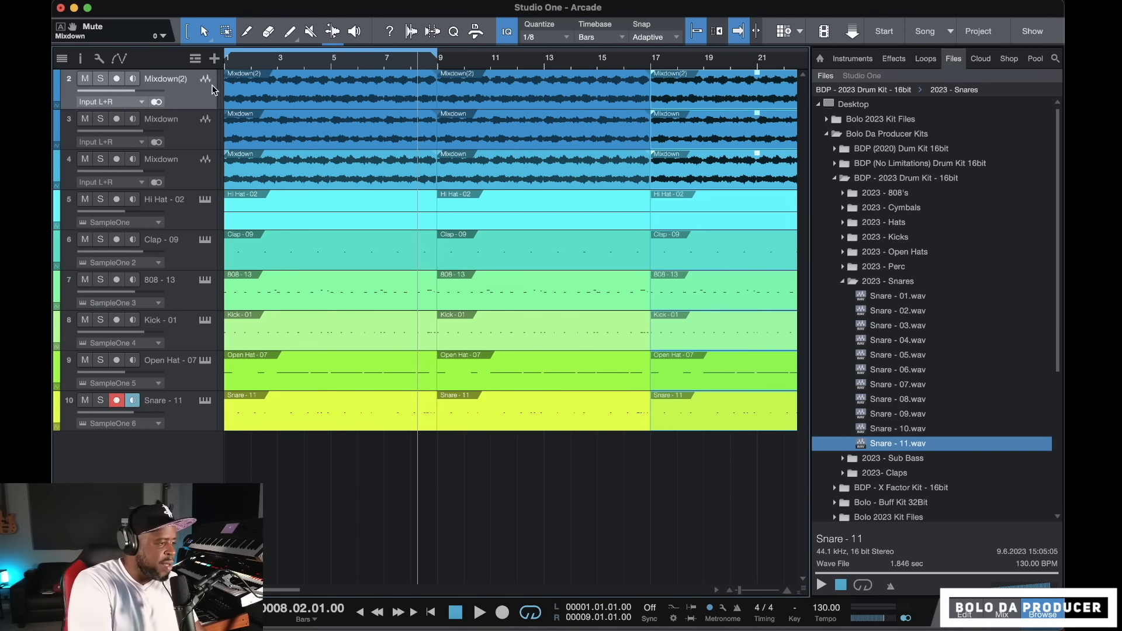
pyautogui.press('w')
pyautogui.press('w')
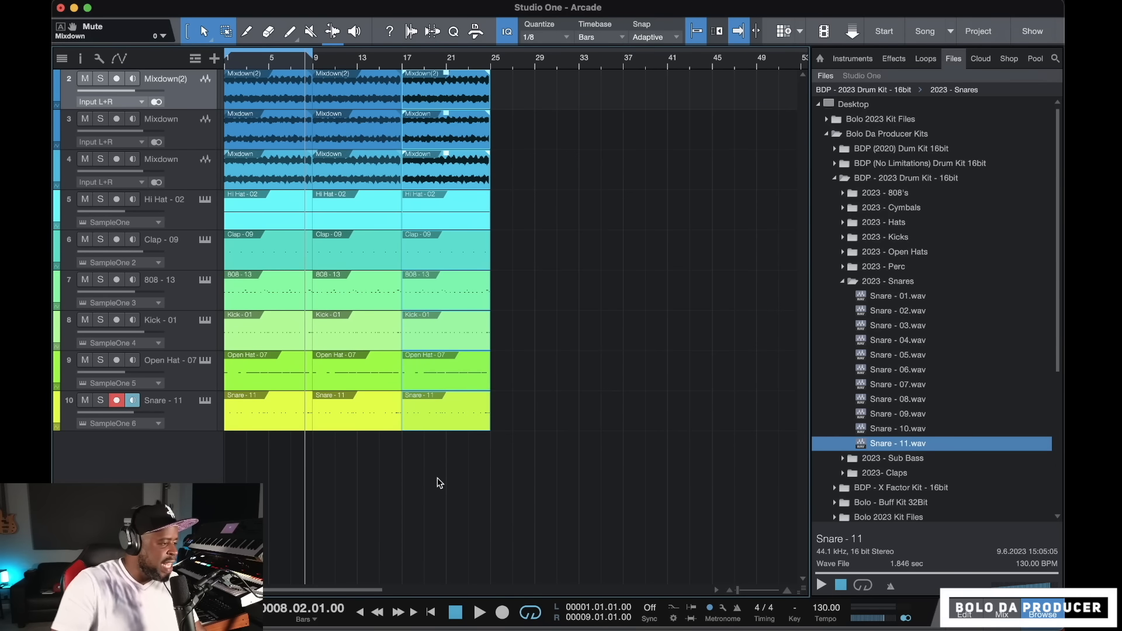
# Play the soloed Mixdown(2) briefly, then delete the clips on Mixdown tracks 3 and 4 from bars 1 to 9
pyautogui.click(227, 67)
pyautogui.press('space')
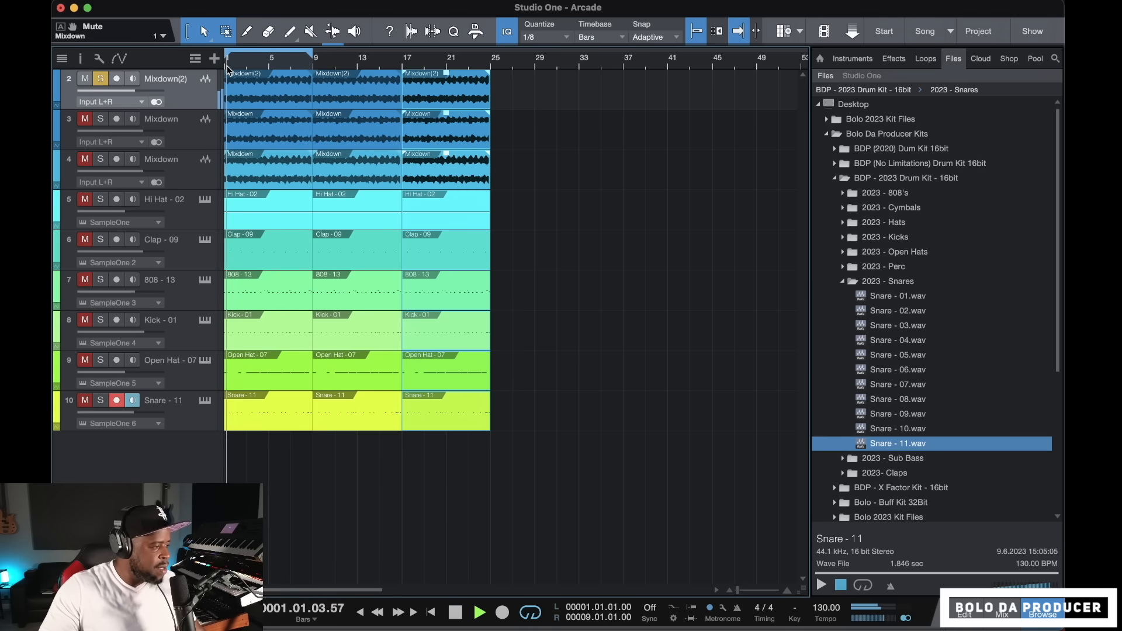
pyautogui.press('space')
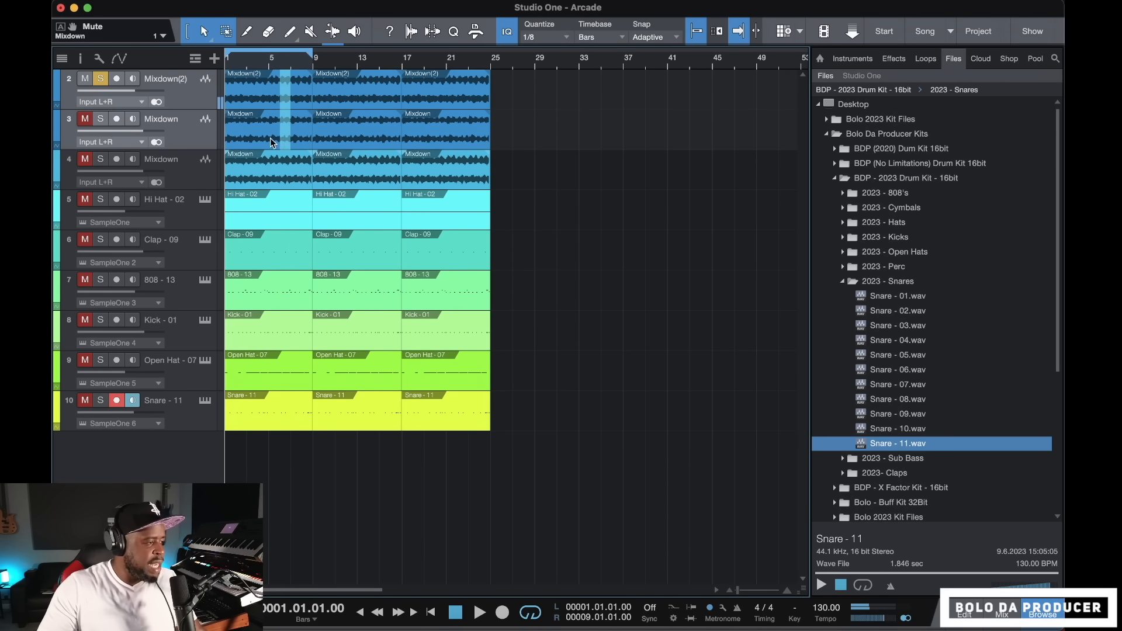
pyautogui.click(273, 125)
pyautogui.press('Delete')
pyautogui.click(285, 174)
pyautogui.press('Delete')
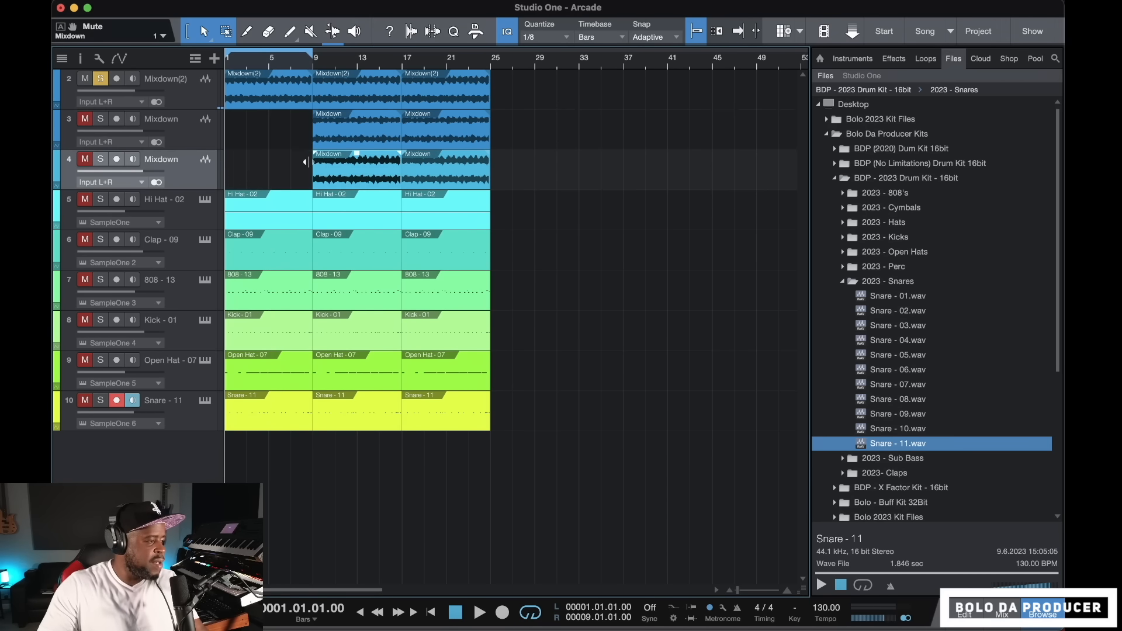
# Keep only the track 3 Mixdown in bars 9 to 17 and only the track 4 Mixdown in bars 17 to 25
pyautogui.click(348, 92)
pyautogui.press('Delete')
pyautogui.click(358, 172)
pyautogui.press('Delete')
pyautogui.click(436, 87)
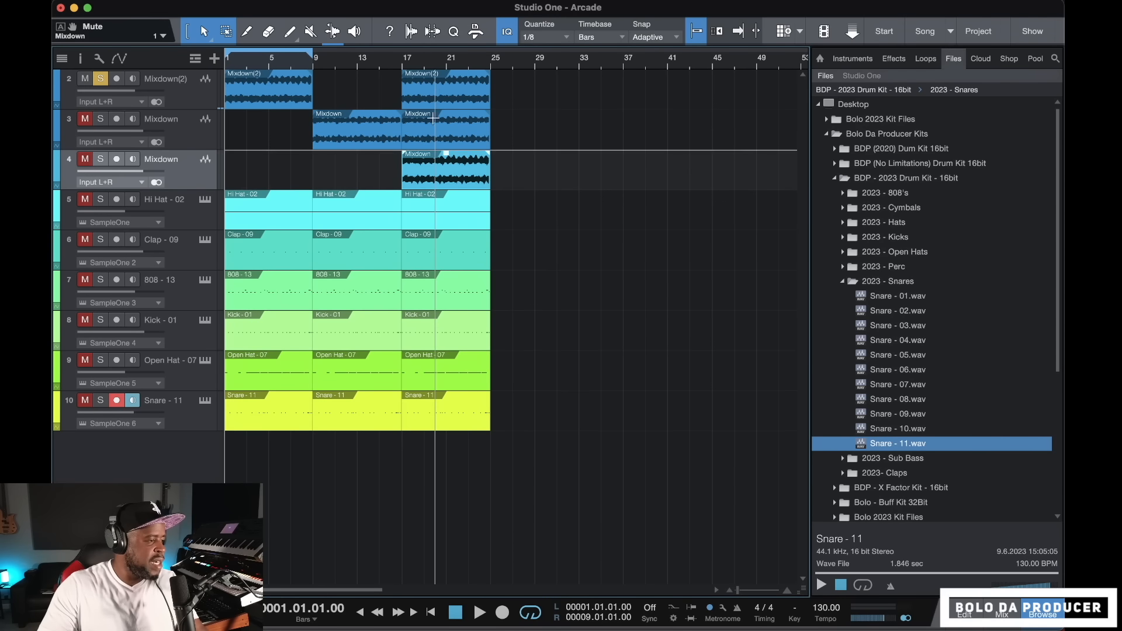
pyautogui.press('Delete')
pyautogui.click(439, 135)
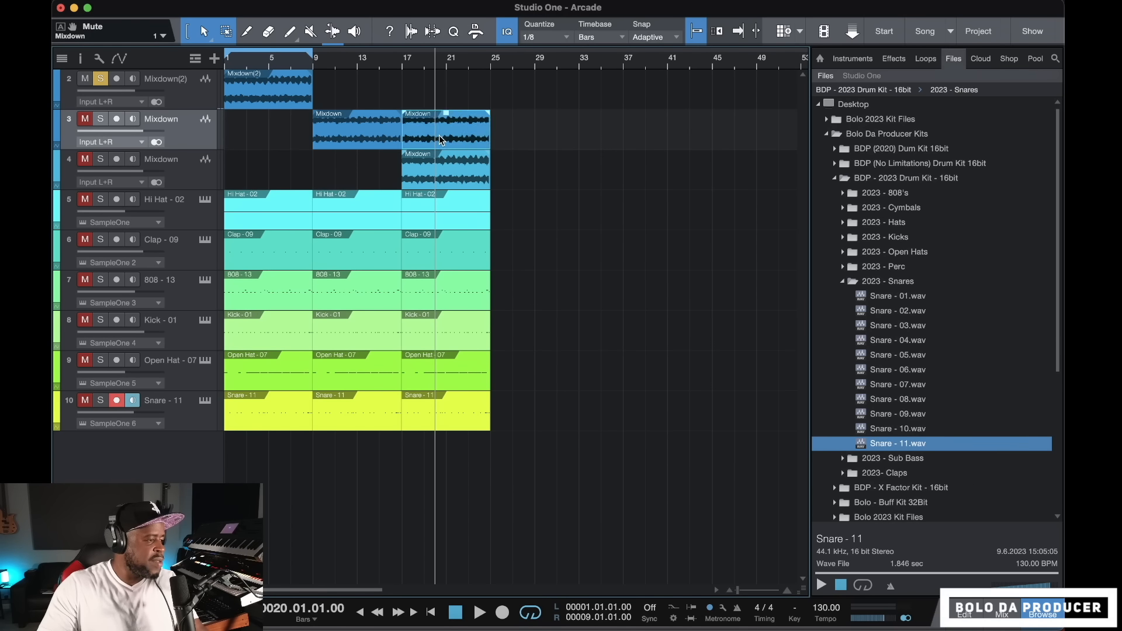
pyautogui.press('Delete')
# Extend the loop range to bar 25 and play the arrangement with all tracks unmuted and unsoloed
pyautogui.press('space')
pyautogui.moveTo(312, 54); pyautogui.dragTo(491, 56)
pyautogui.press('space')
pyautogui.press('f')
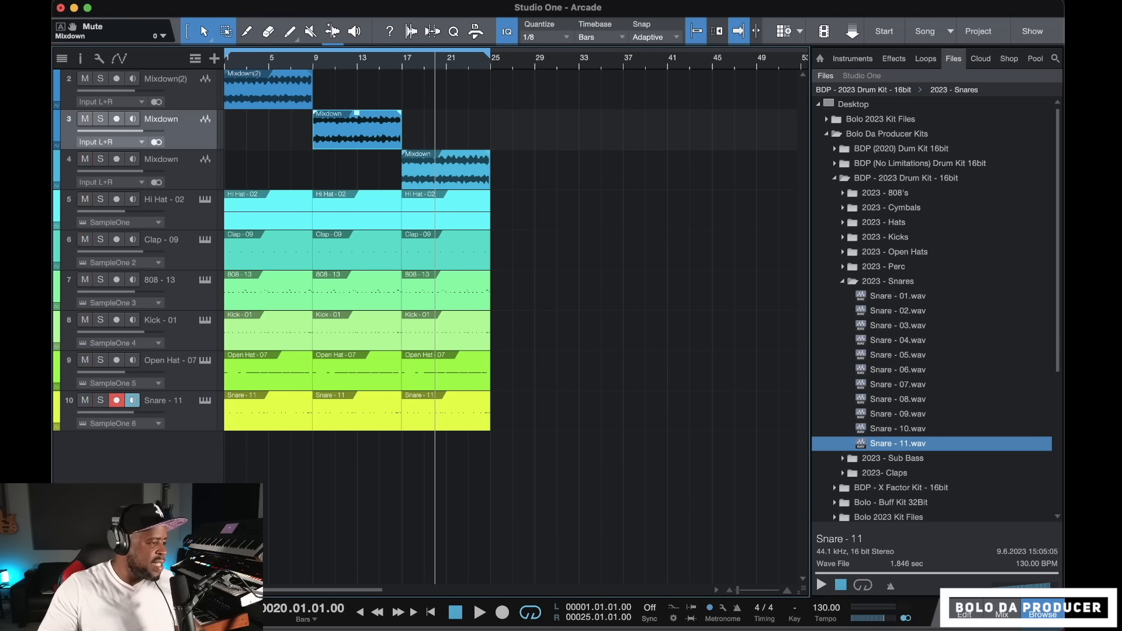
pyautogui.press('space')
pyautogui.click(304, 59)
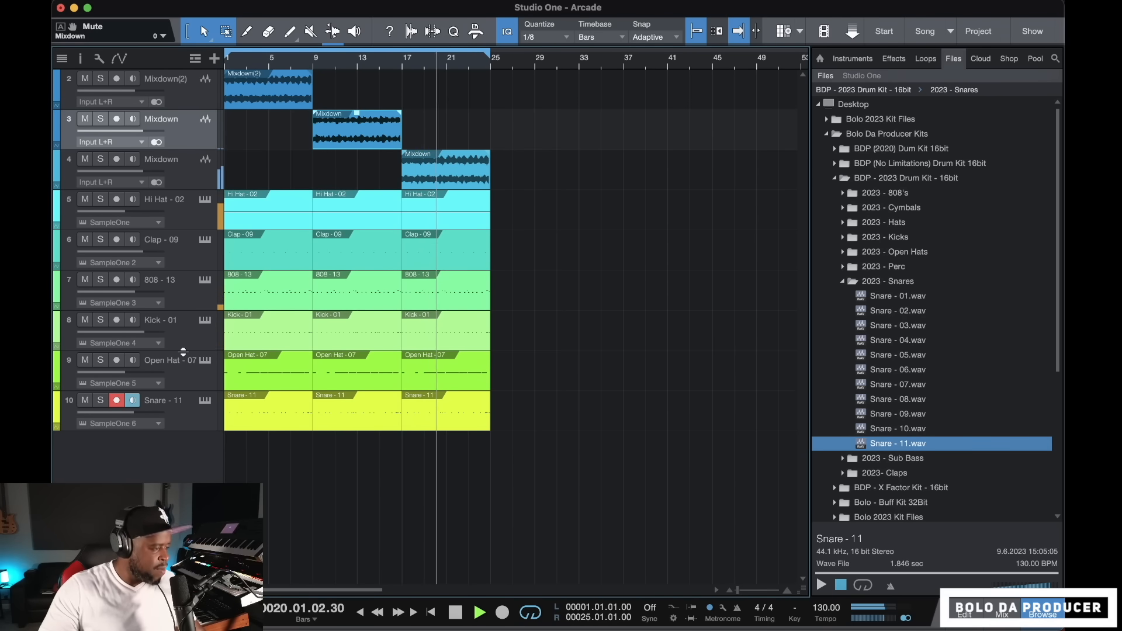
# Disarm the Snare - 11 track and play the arrangement from the start
pyautogui.click(117, 401)
pyautogui.press('space')
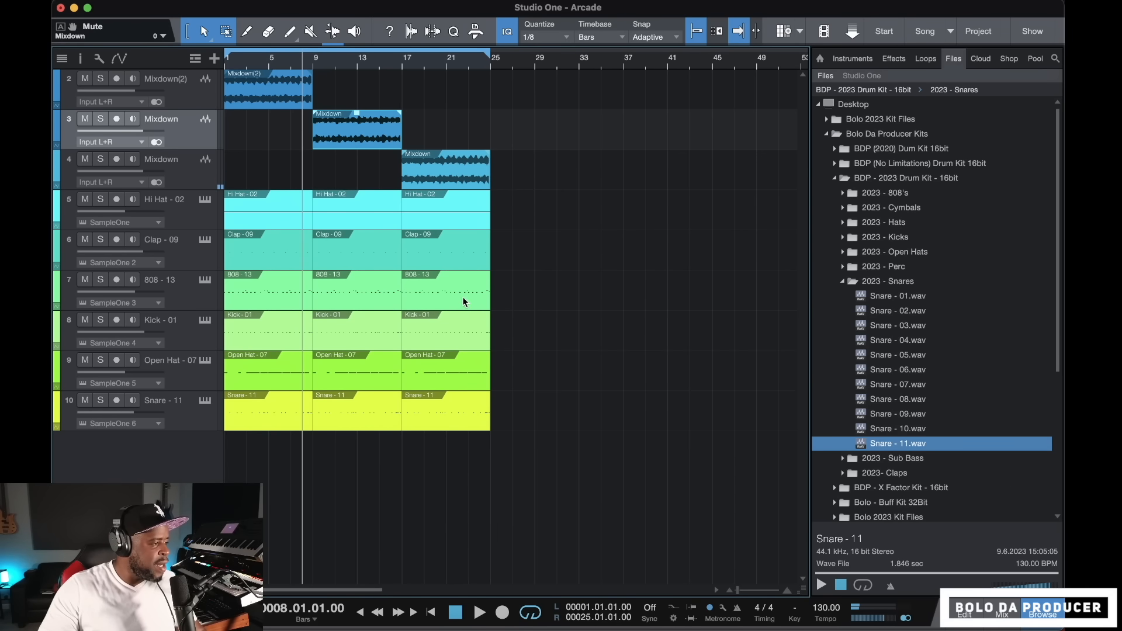
pyautogui.click(458, 612)
pyautogui.press('space')
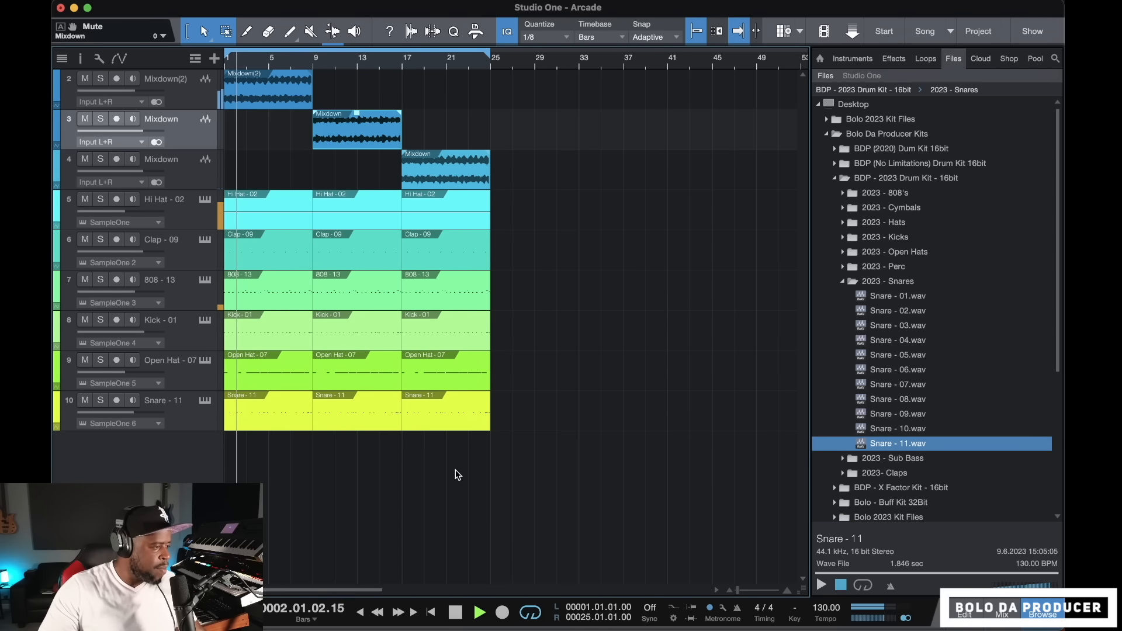
pyautogui.press('space')
# Fill bars 25 to 49 with three Mixdown(2) copies and copy the track 3 and 4 Mixdown clips to bars 49 and 57
pyautogui.moveTo(264, 94); pyautogui.dragTo(542, 96)
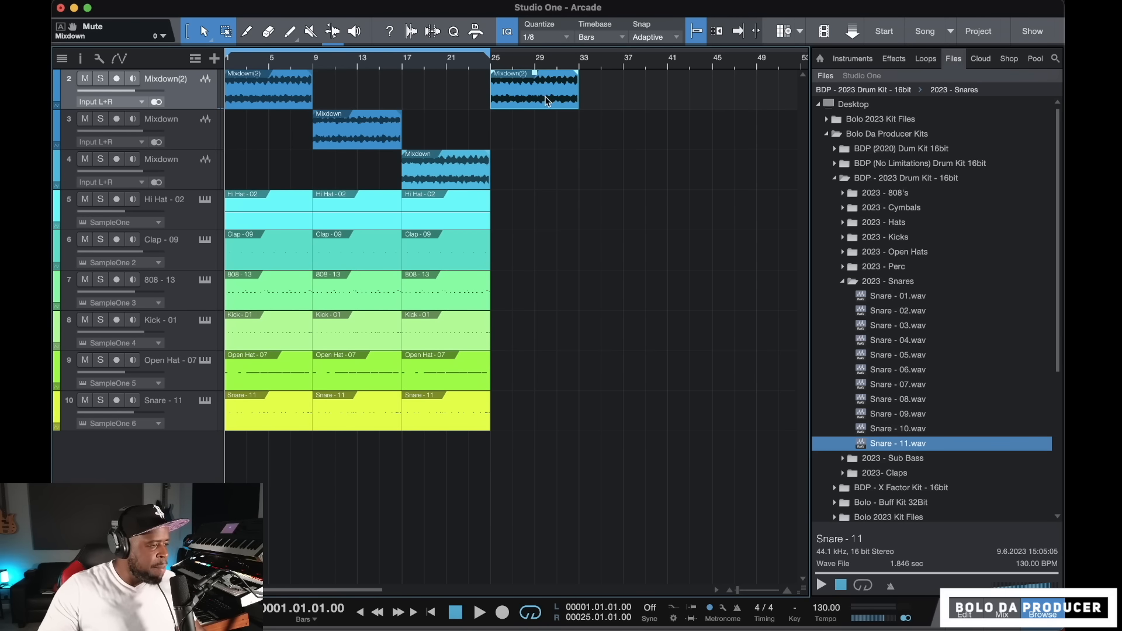
pyautogui.press('d')
pyautogui.press('d')
pyautogui.moveTo(499, 180); pyautogui.dragTo(791, 129)
pyautogui.press('w')
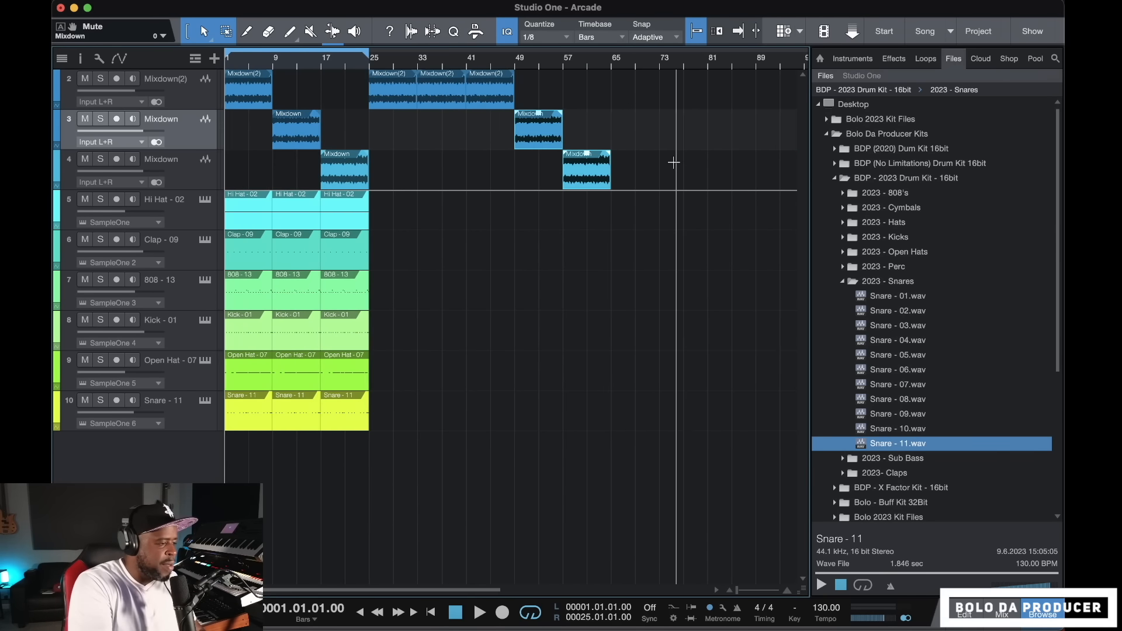
# Duplicate the drum clips of bars 17 to 25 five times so the drums run to bar 65
pyautogui.moveTo(387, 415); pyautogui.dragTo(341, 216)
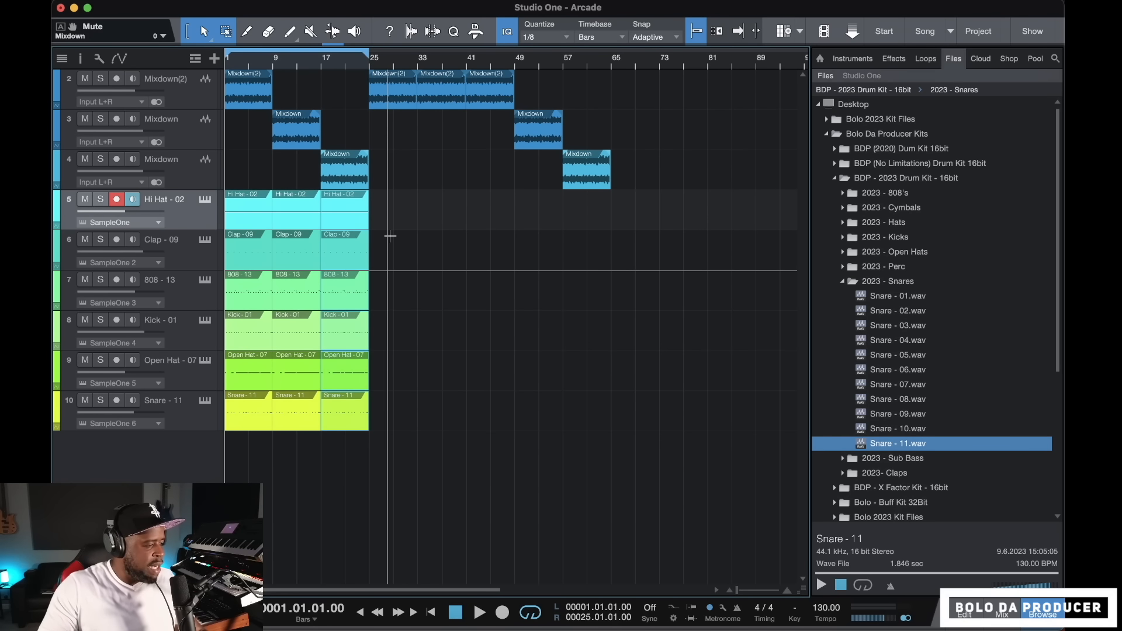
pyautogui.press('d')
pyautogui.press('d')
pyautogui.press('d')
pyautogui.press('d')
pyautogui.press('d')
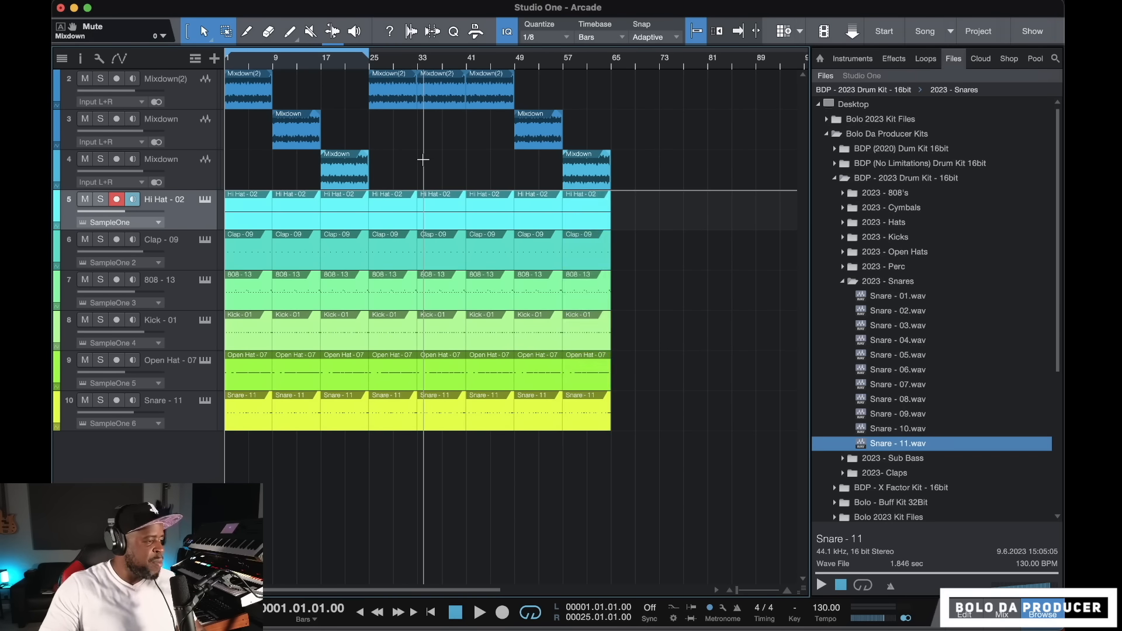
# Extend the loop range to bar 65 and play the start of the arrangement
pyautogui.moveTo(367, 54); pyautogui.dragTo(634, 55)
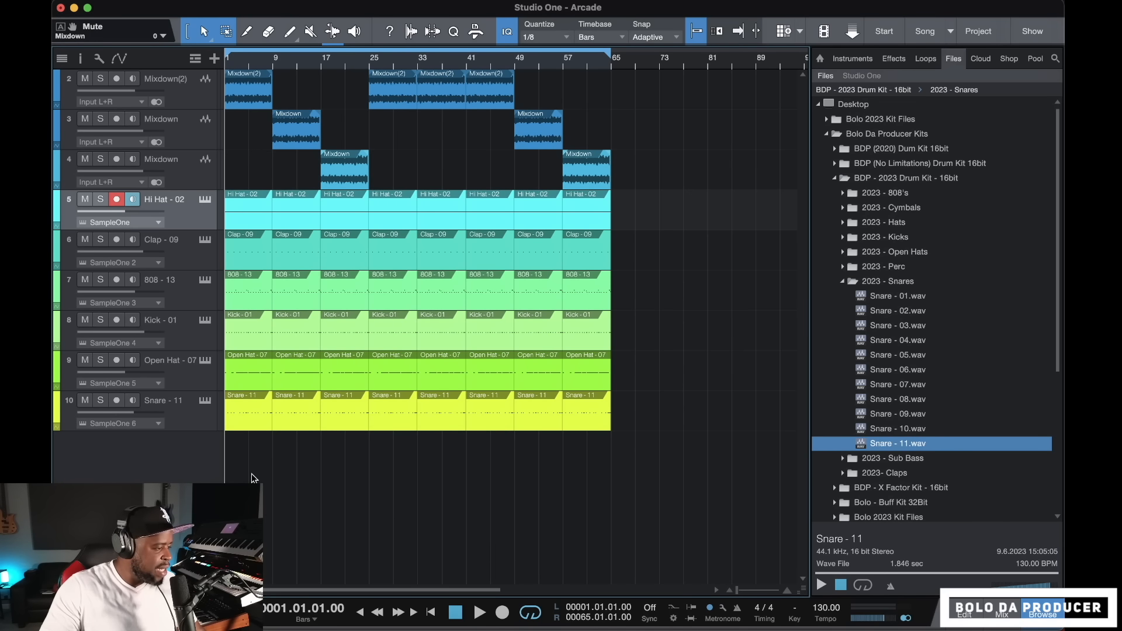
pyautogui.press('f')
pyautogui.press('space')
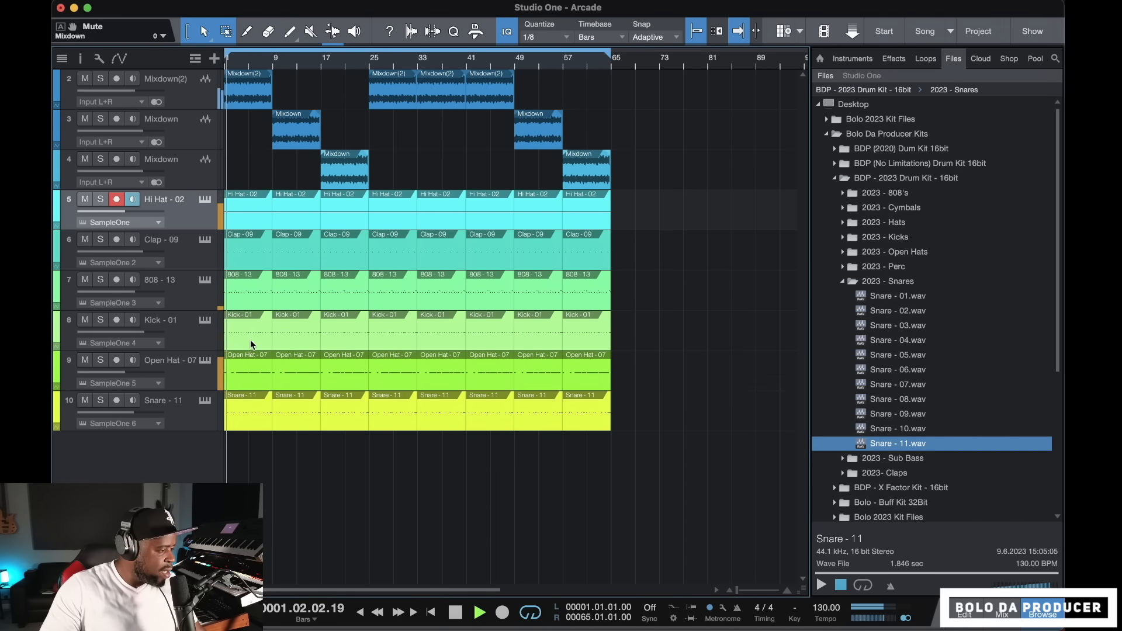
pyautogui.press('space')
# Delete the 808 and kick clips from bars 1 to 9, play from the start, and disarm the Kick - 01 track
pyautogui.click(253, 296)
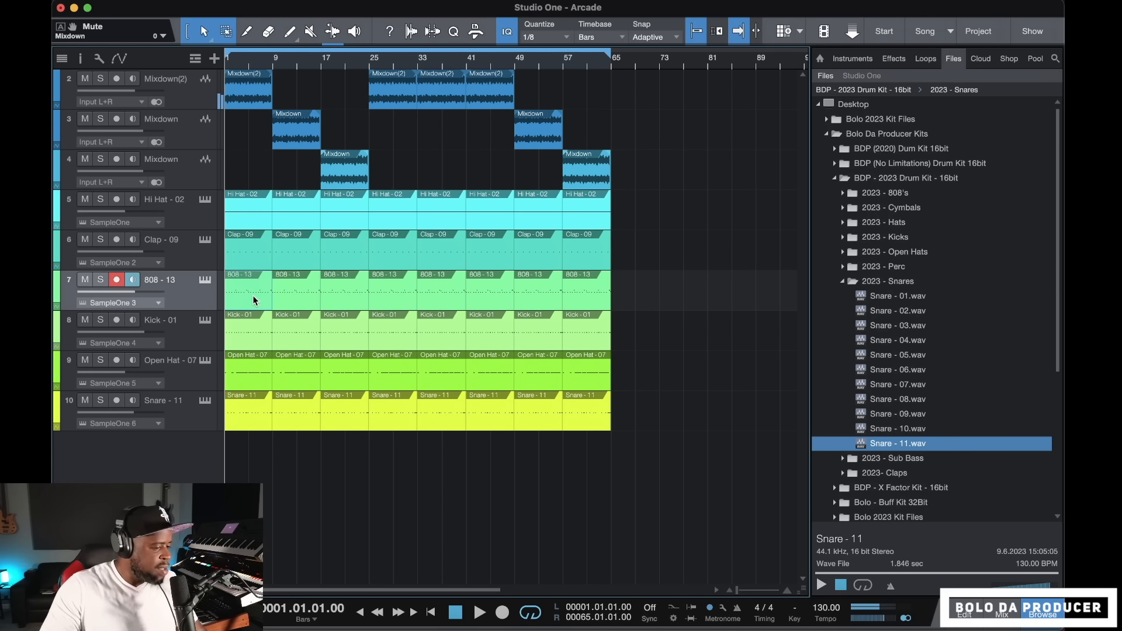
pyautogui.press('Delete')
pyautogui.click(254, 331)
pyautogui.press('Delete')
pyautogui.press('space')
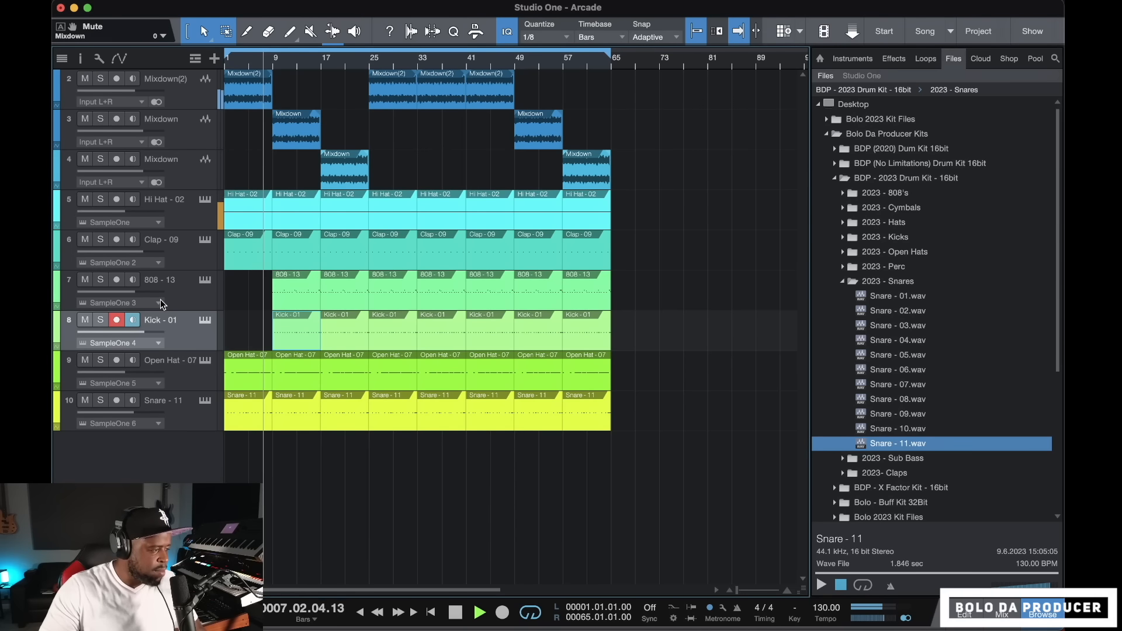
pyautogui.click(118, 320)
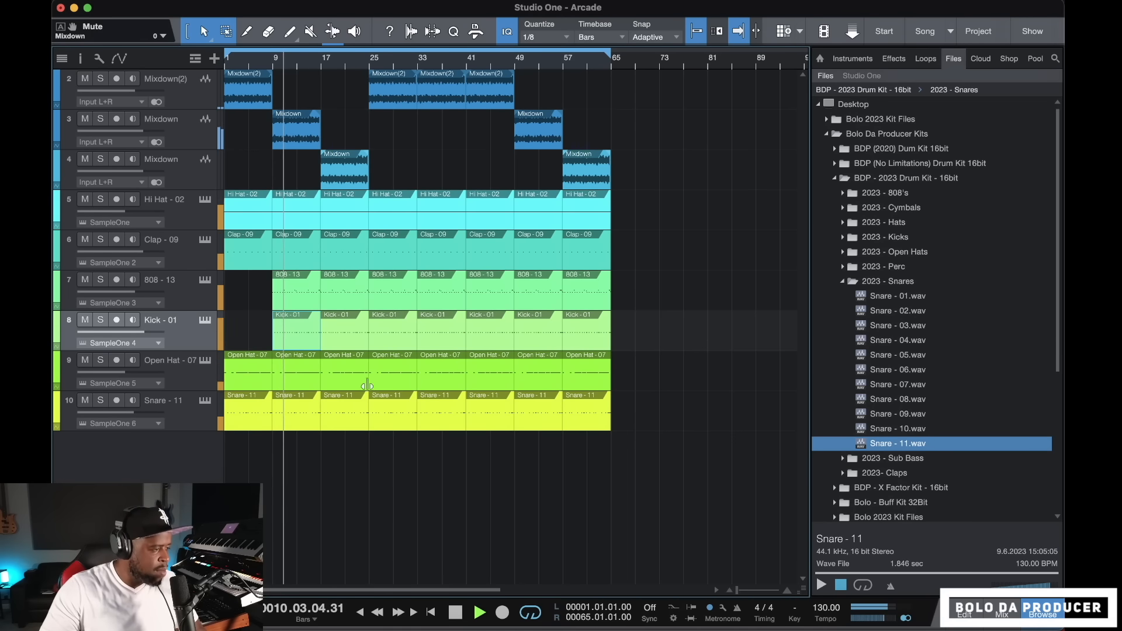
# Trim about one bar off the end of the 808 and kick clips before bars 25, 49 and 65 during playback, then stop
pyautogui.click(354, 298)
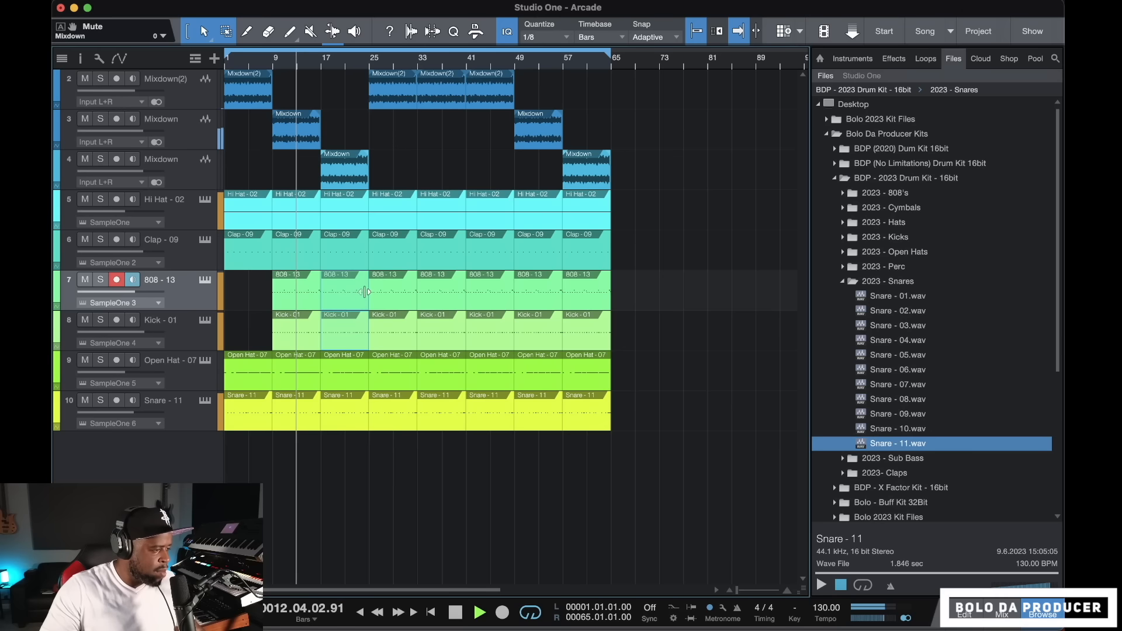
pyautogui.press('f')
pyautogui.moveTo(365, 290); pyautogui.dragTo(362, 289)
pyautogui.click(499, 303)
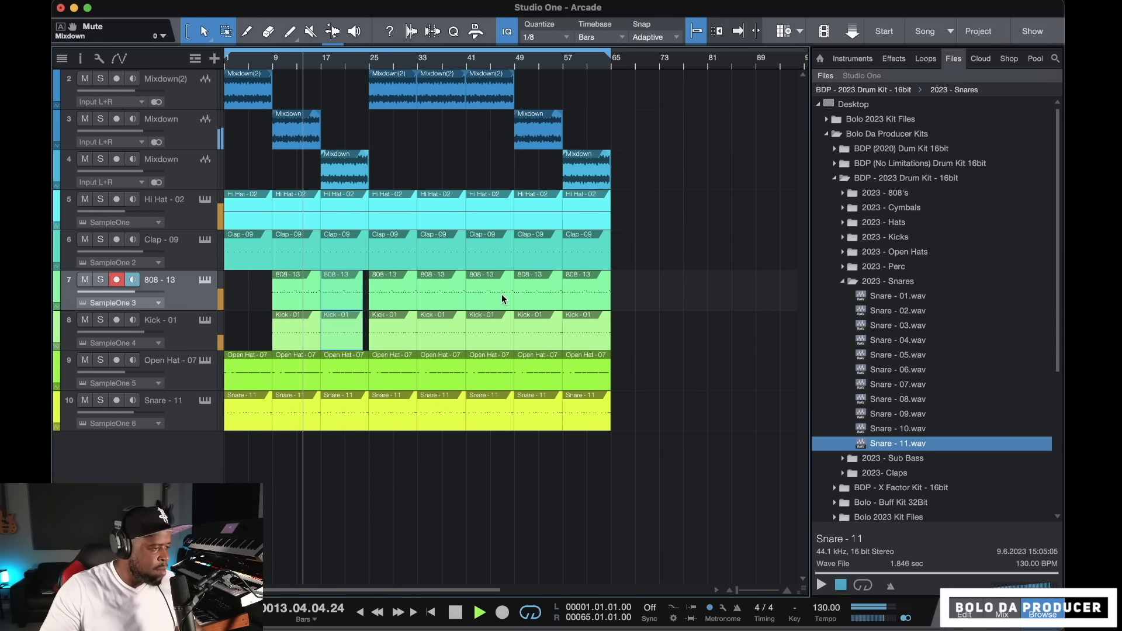
pyautogui.keyDown('shift'); pyautogui.click(500, 336); pyautogui.keyUp('shift')
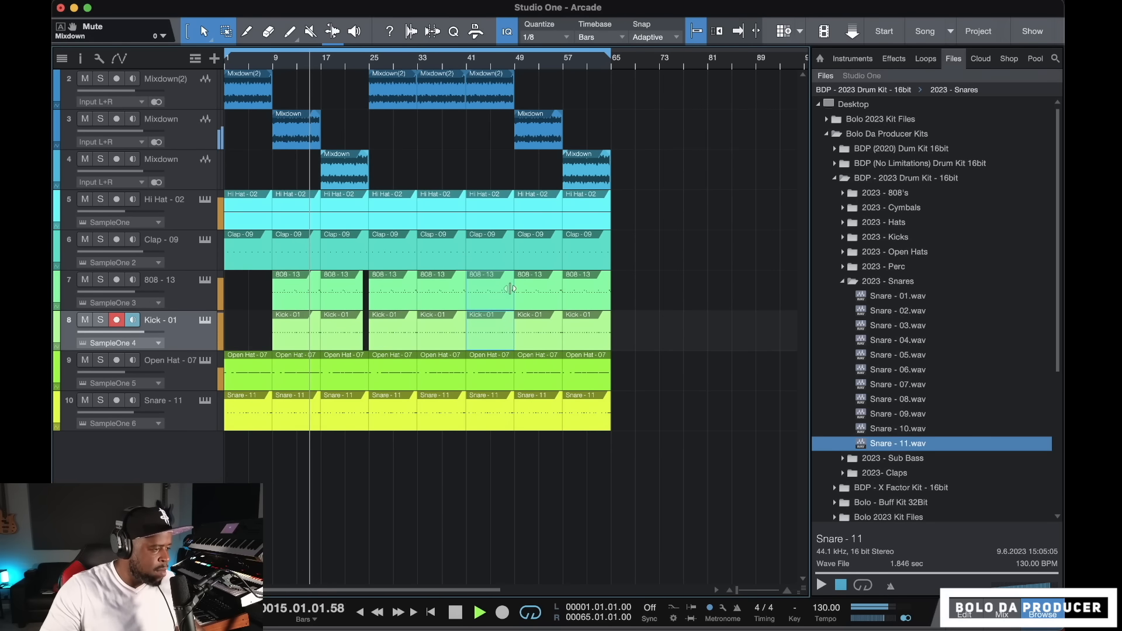
pyautogui.moveTo(510, 289); pyautogui.dragTo(508, 288)
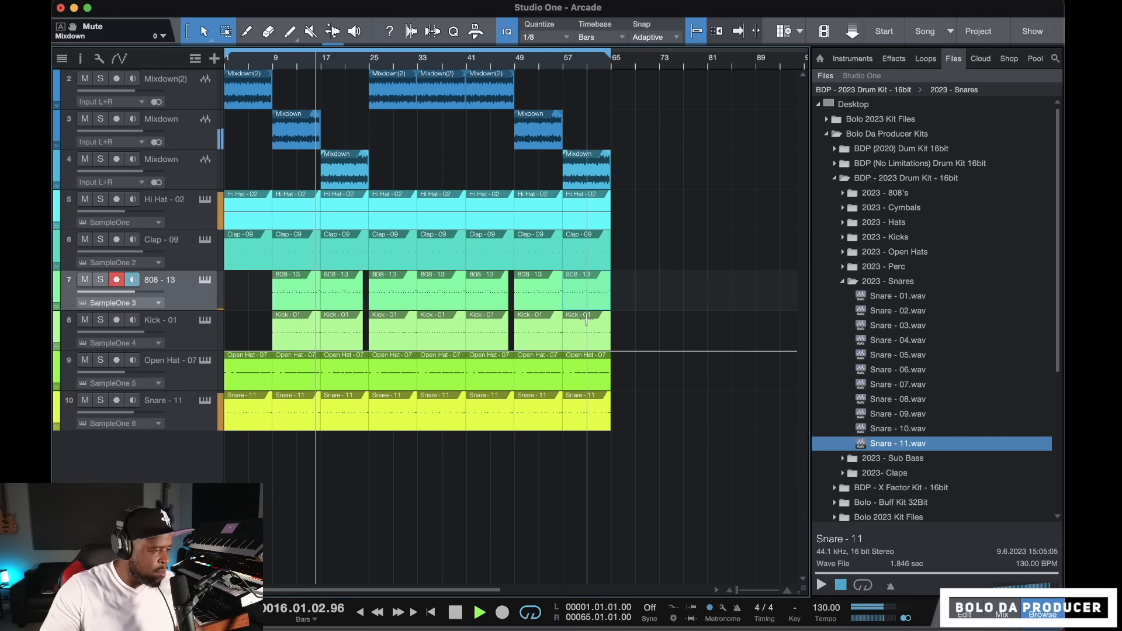
pyautogui.keyDown('shift'); pyautogui.click(586, 336); pyautogui.keyUp('shift')
pyautogui.moveTo(610, 286); pyautogui.dragTo(603, 286)
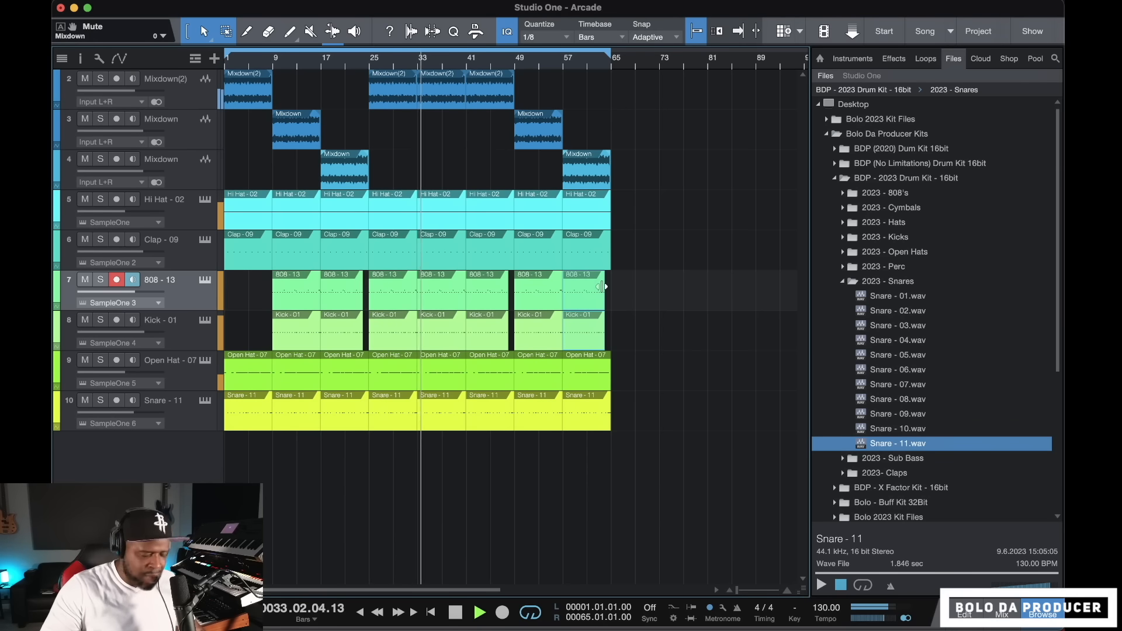
pyautogui.press('space')
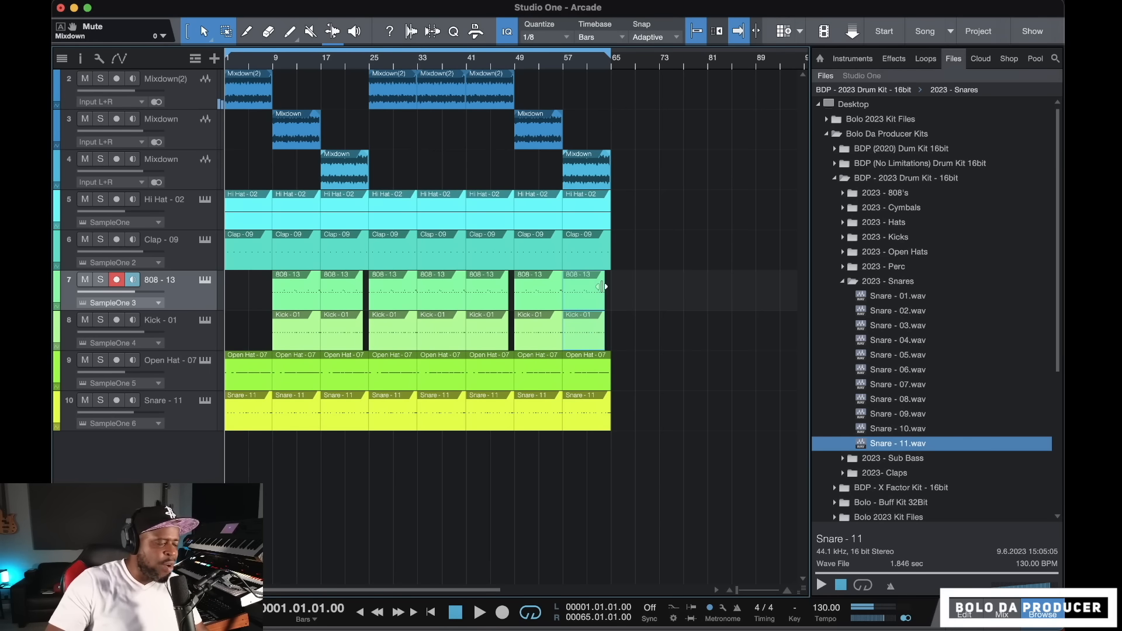